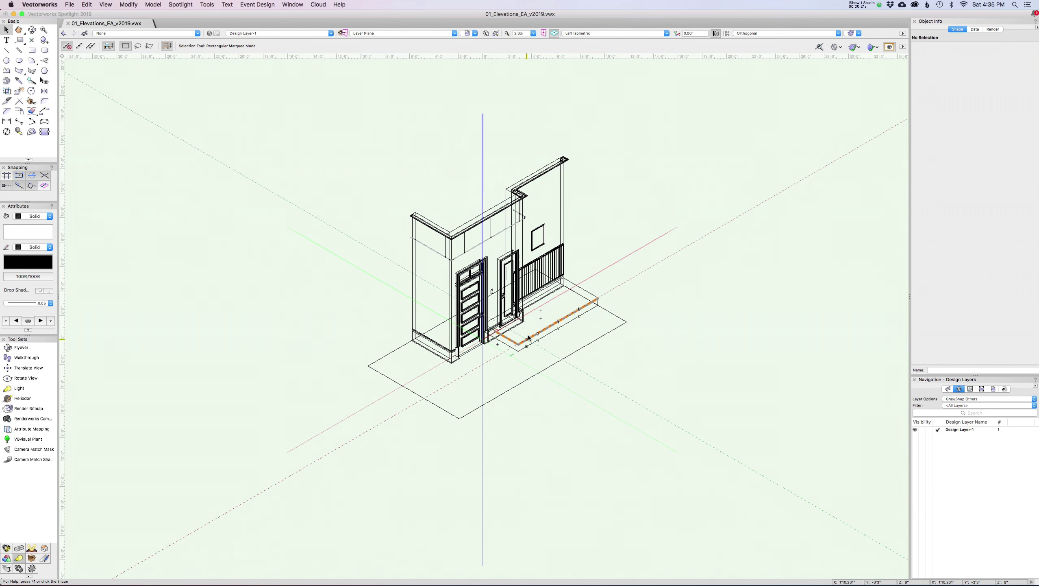
# - Pan the wireframe set-wall view slightly down and to the right
pyautogui.press('space')
pyautogui.moveTo(537, 306); pyautogui.dragTo(567, 332)
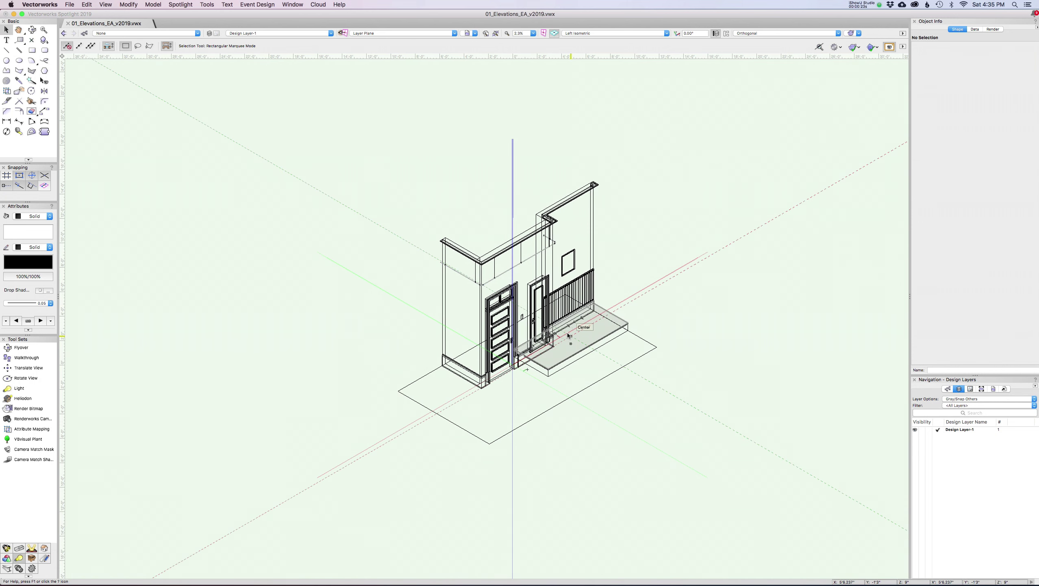
pyautogui.press('F5')
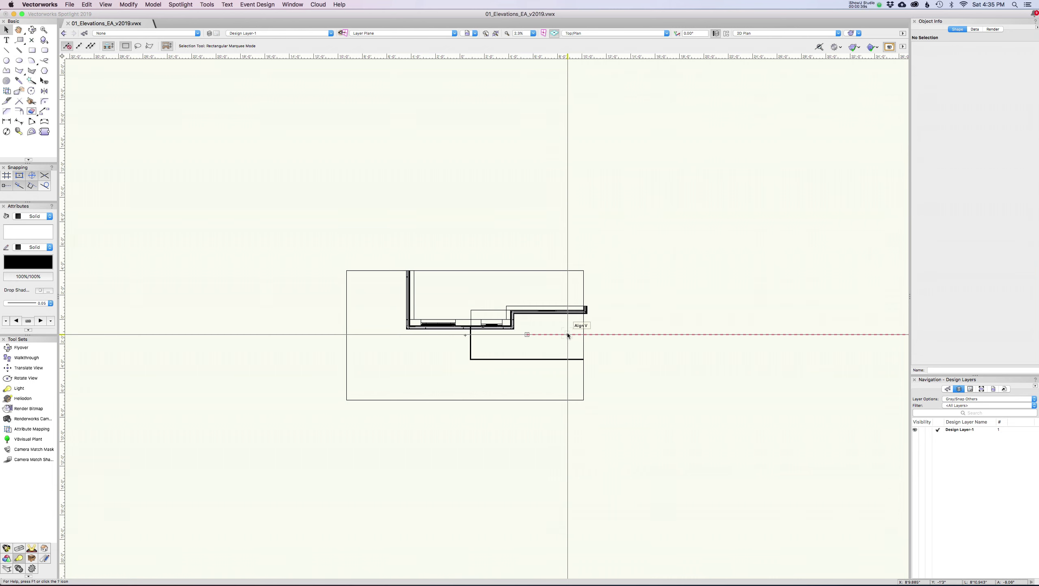
pyautogui.press('super+1')
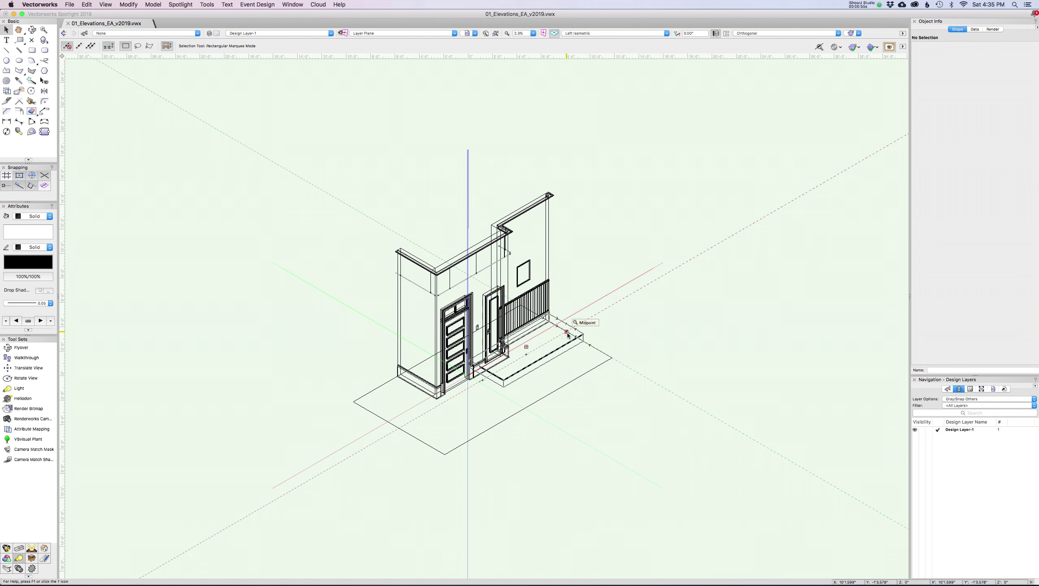
pyautogui.press('2')
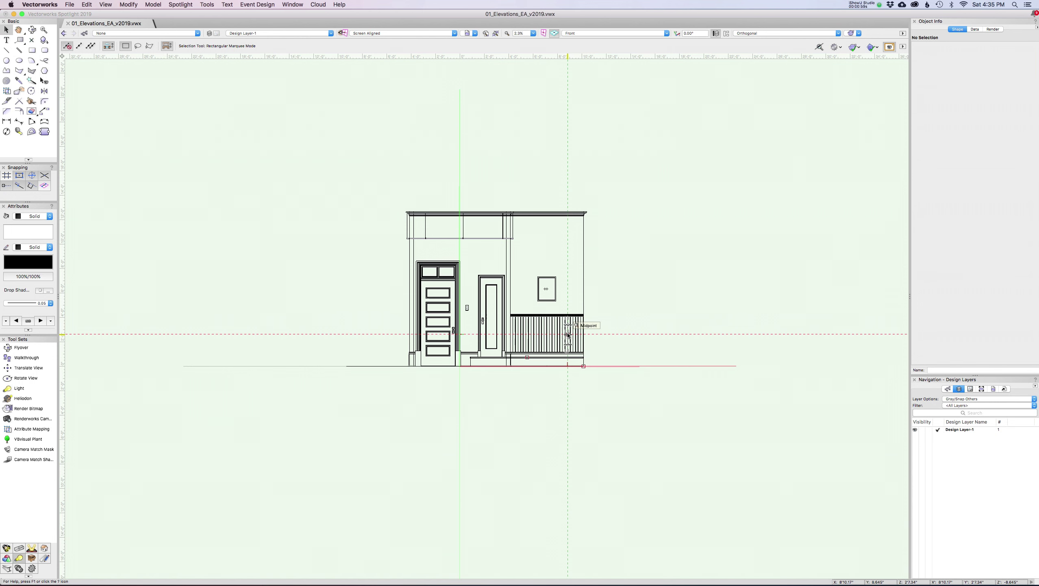
pyautogui.press('3')
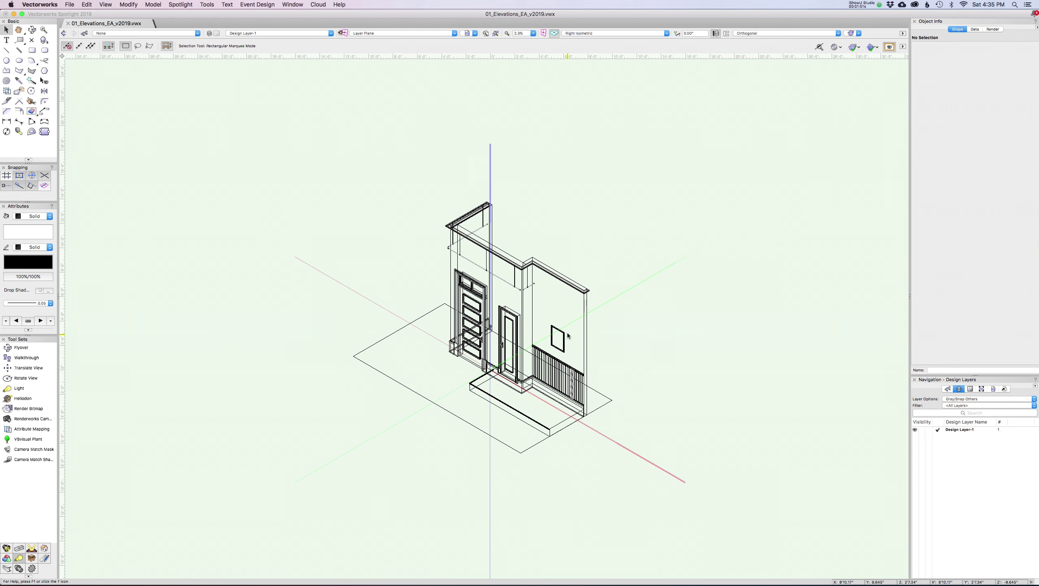
pyautogui.press('6')
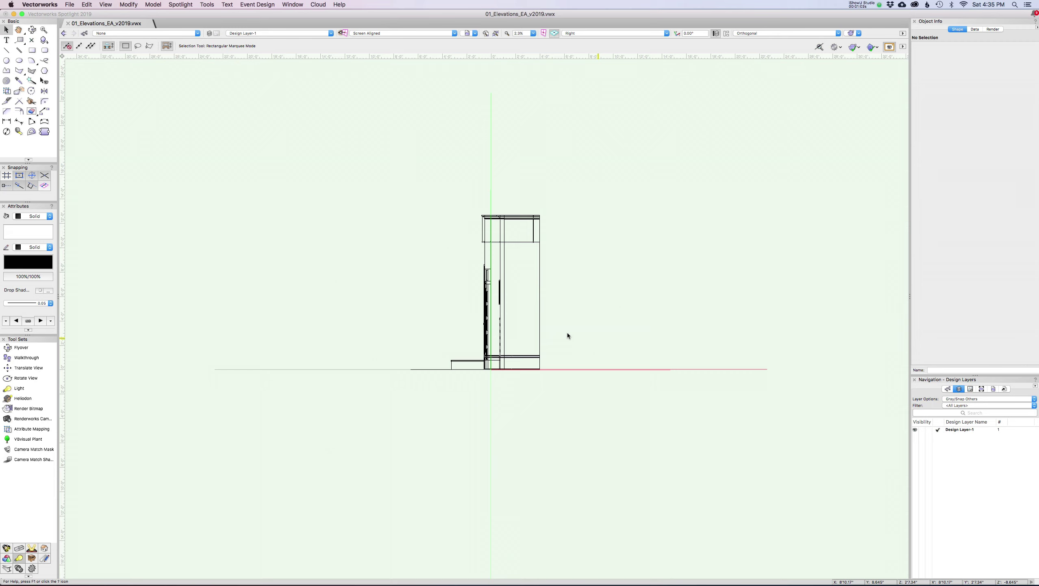
pyautogui.press('9')
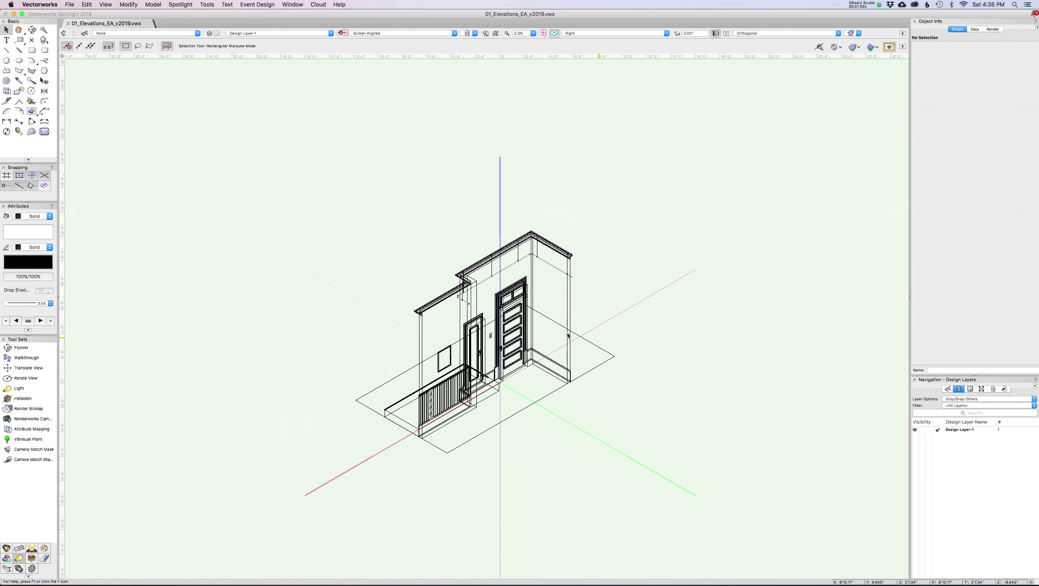
pyautogui.press('2')
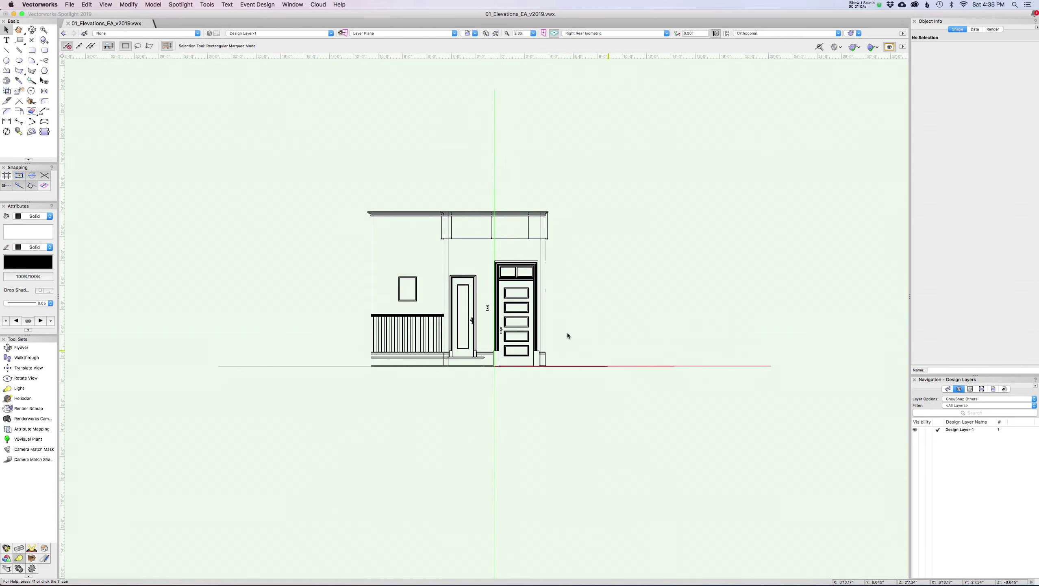
pyautogui.press('1')
pyautogui.press('4')
pyautogui.press('1')
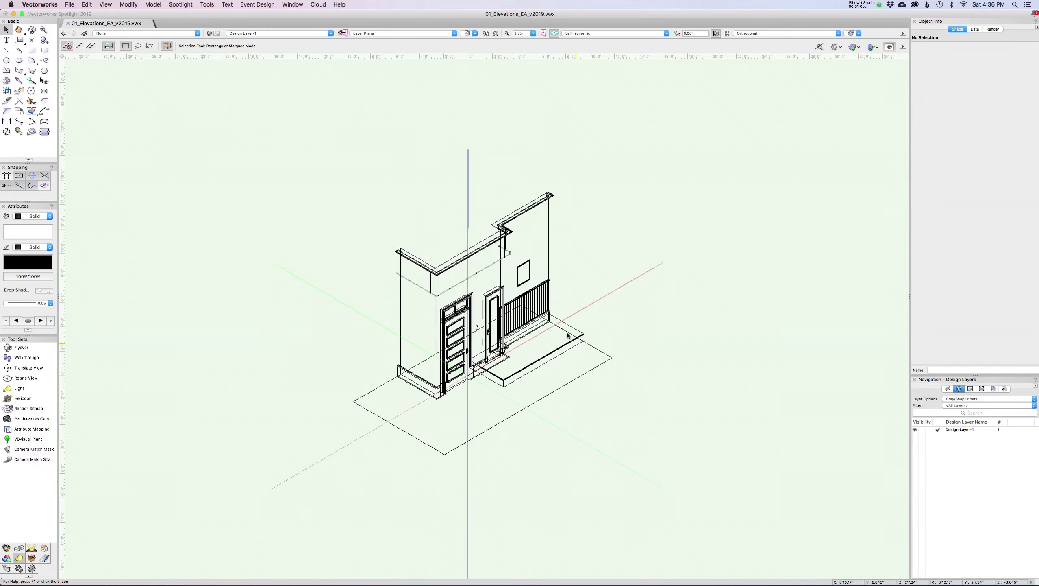
pyautogui.press('2')
pyautogui.press('3')
pyautogui.press('6')
pyautogui.press('1')
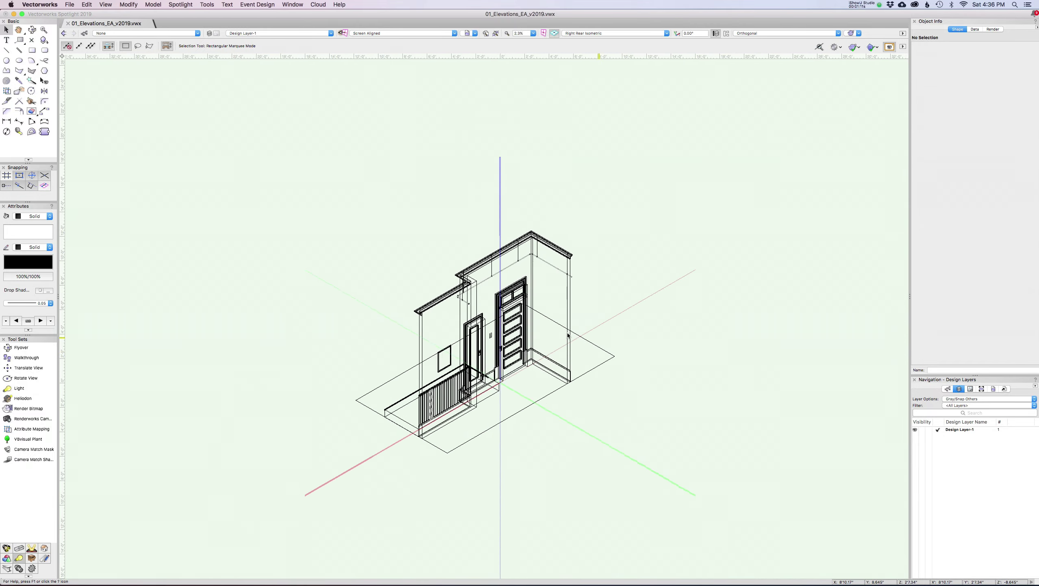
pyautogui.press('2')
pyautogui.press('4')
pyautogui.press('2')
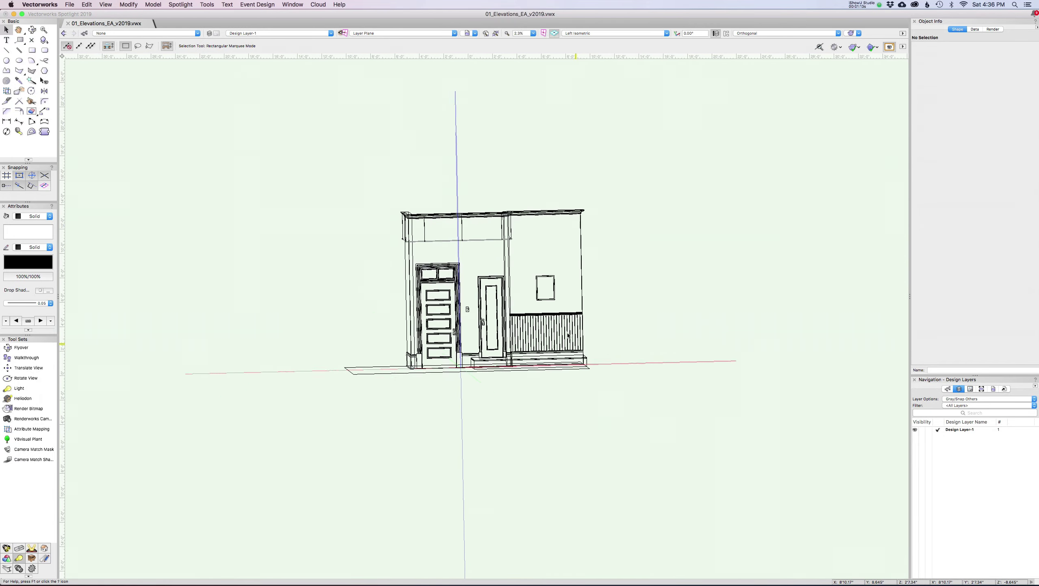
pyautogui.press('3')
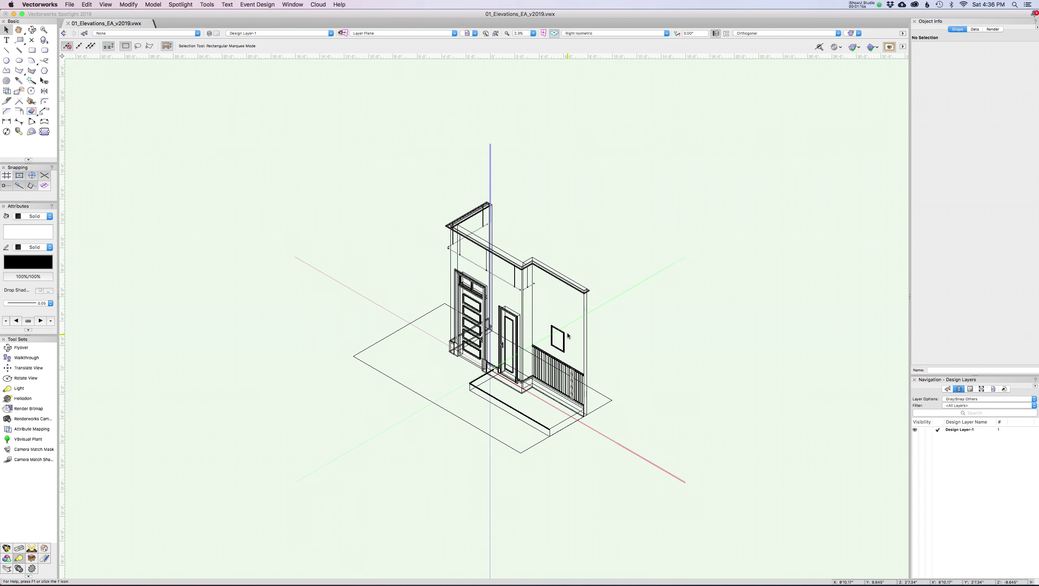
pyautogui.press('0')
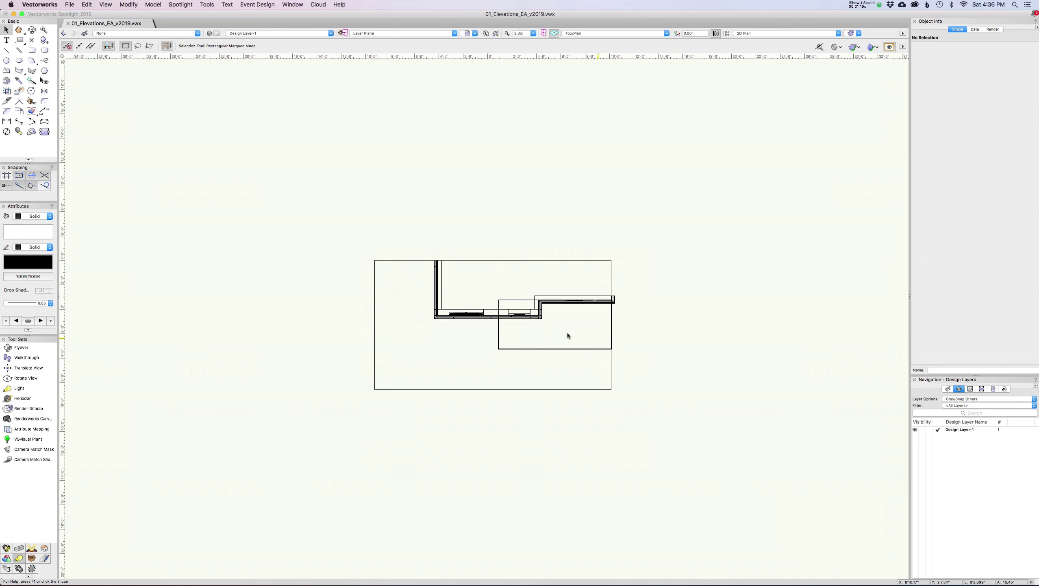
pyautogui.press('5')
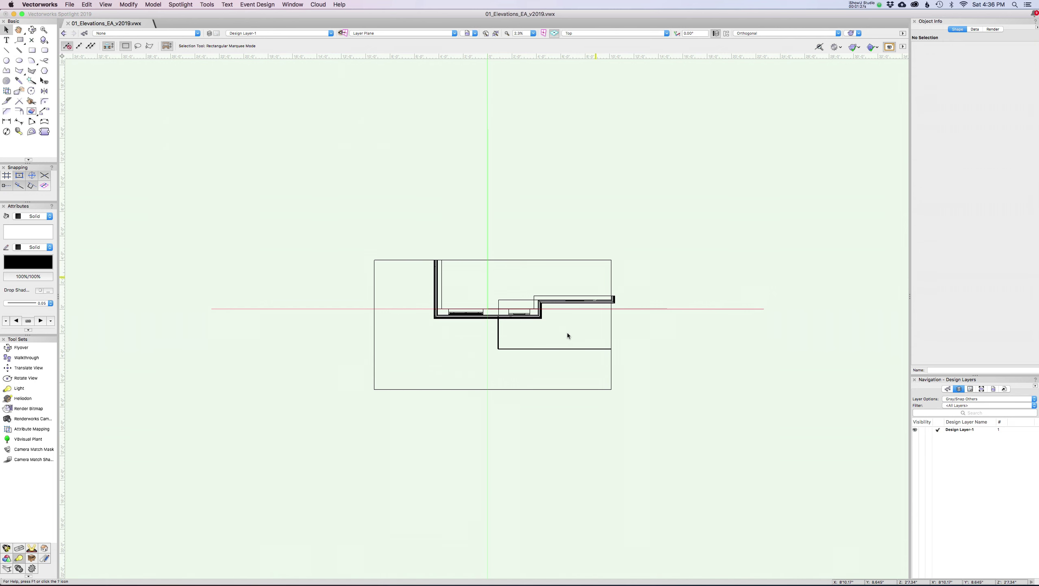
pyautogui.press('0')
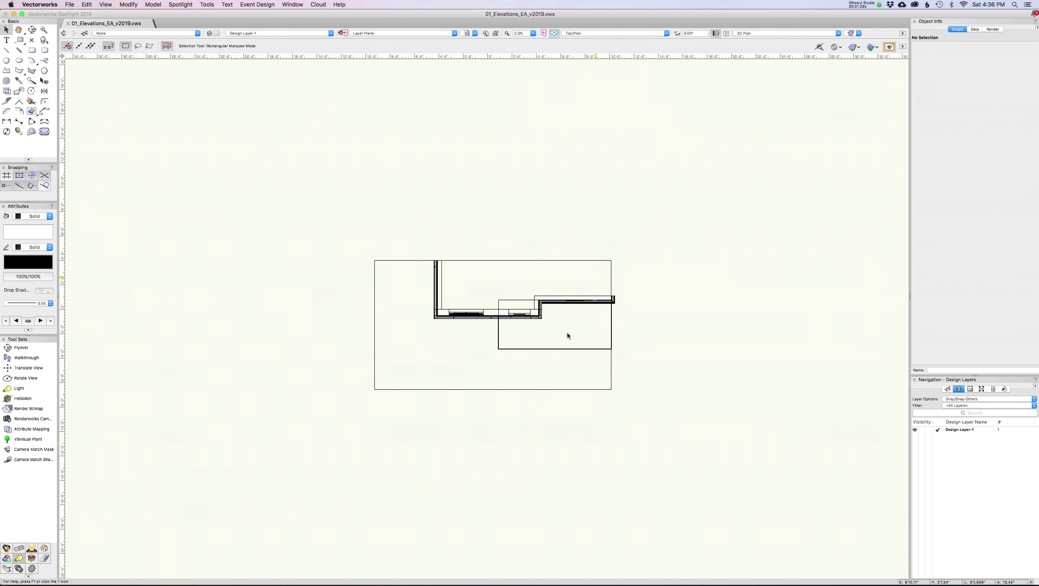
pyautogui.press('1')
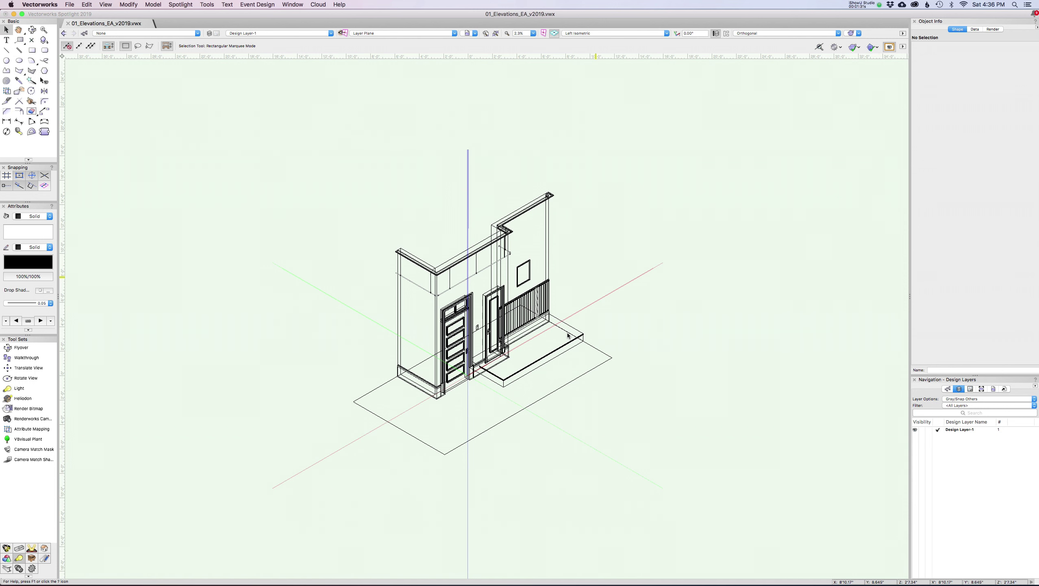
# - Step through Right Isometric, Left Rear Isometric and Right Rear Isometric views, declining the update check
pyautogui.press('3')
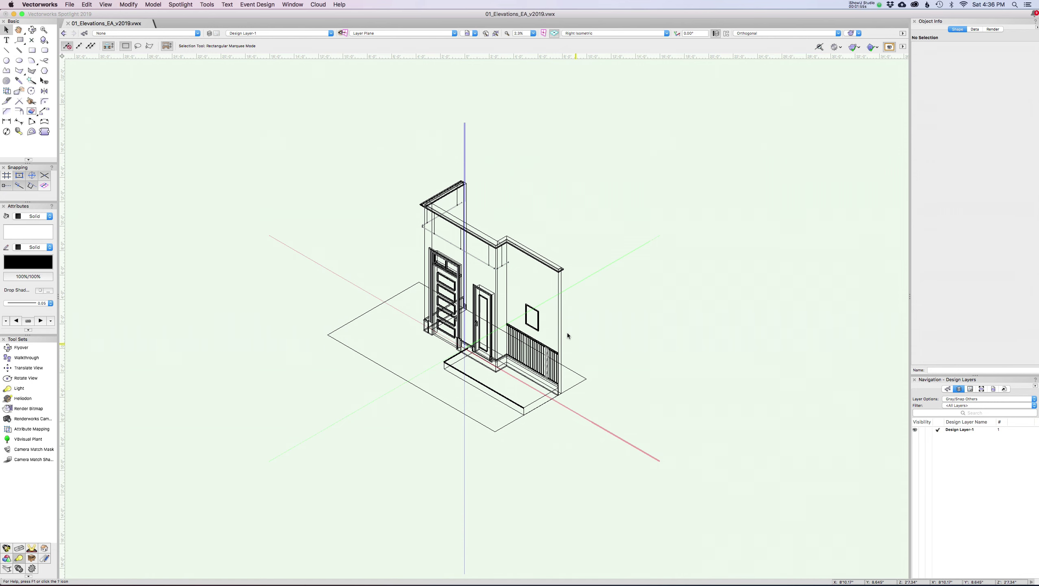
pyautogui.press('KP_7')
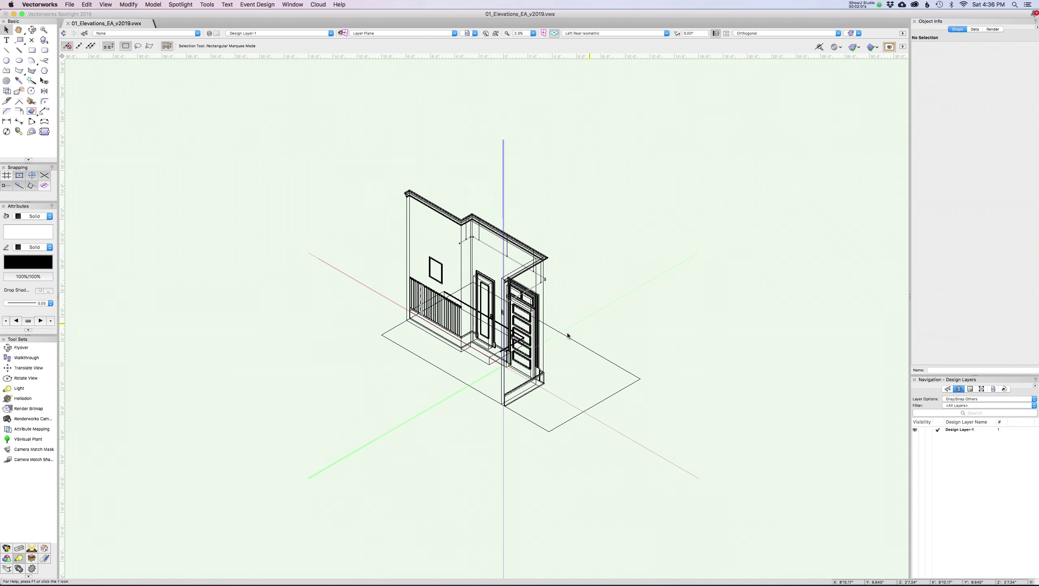
pyautogui.press('KP_9')
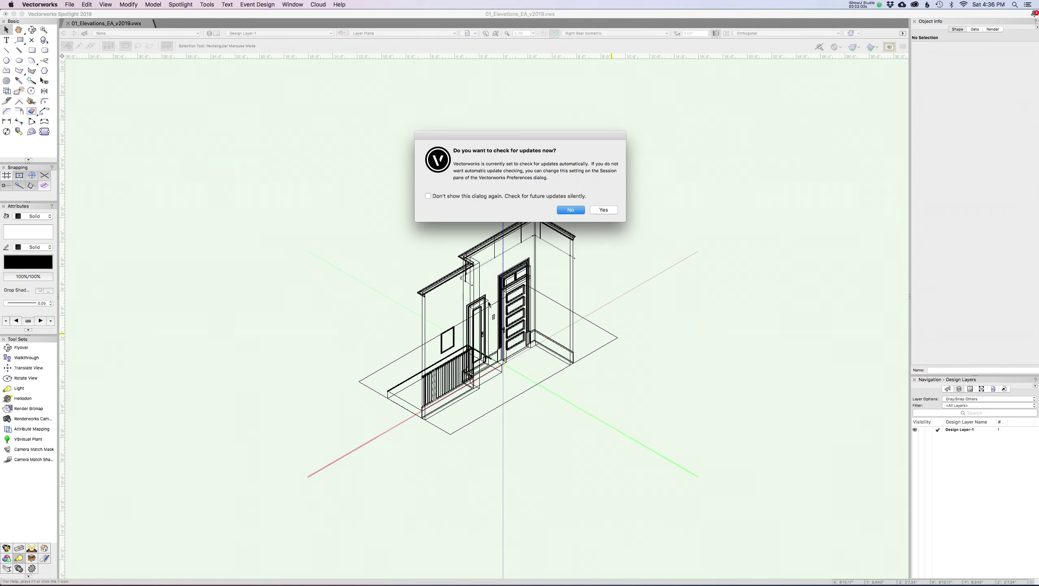
pyautogui.click(576, 210)
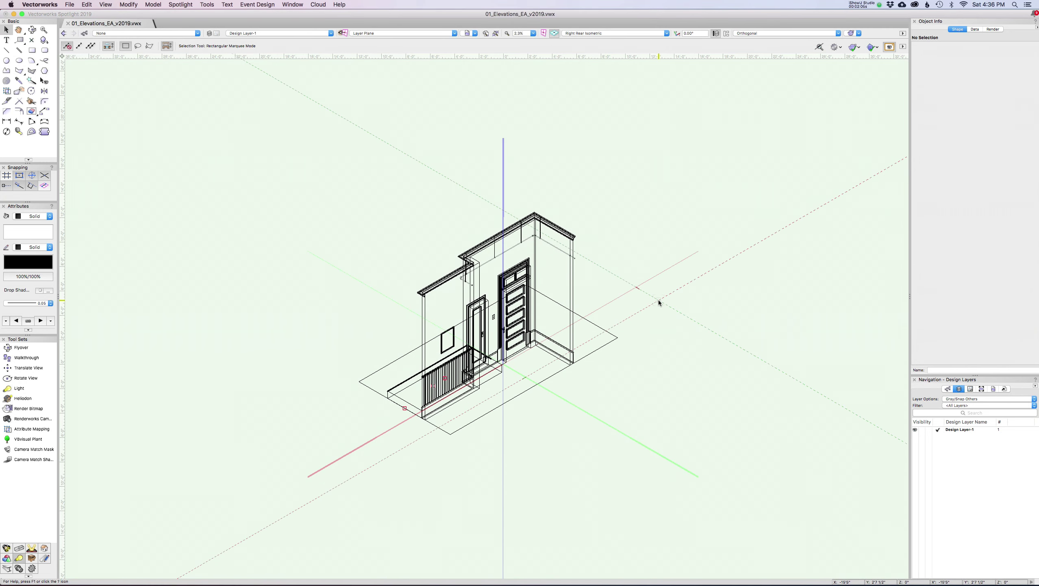
# - Return the wireframe model to the Left Isometric view and bring up the render modes
pyautogui.press('KP_1')
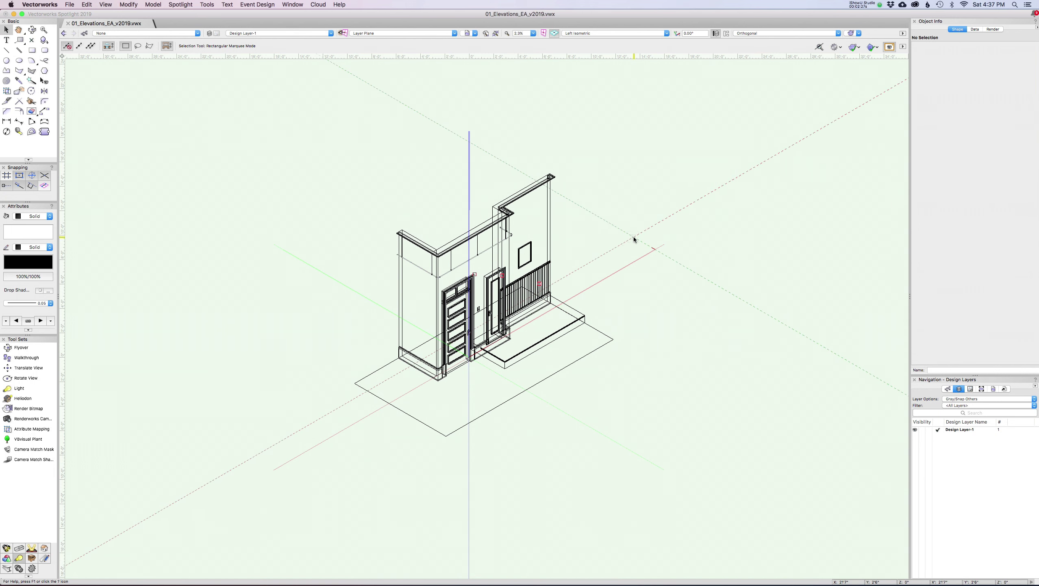
pyautogui.click(860, 34)
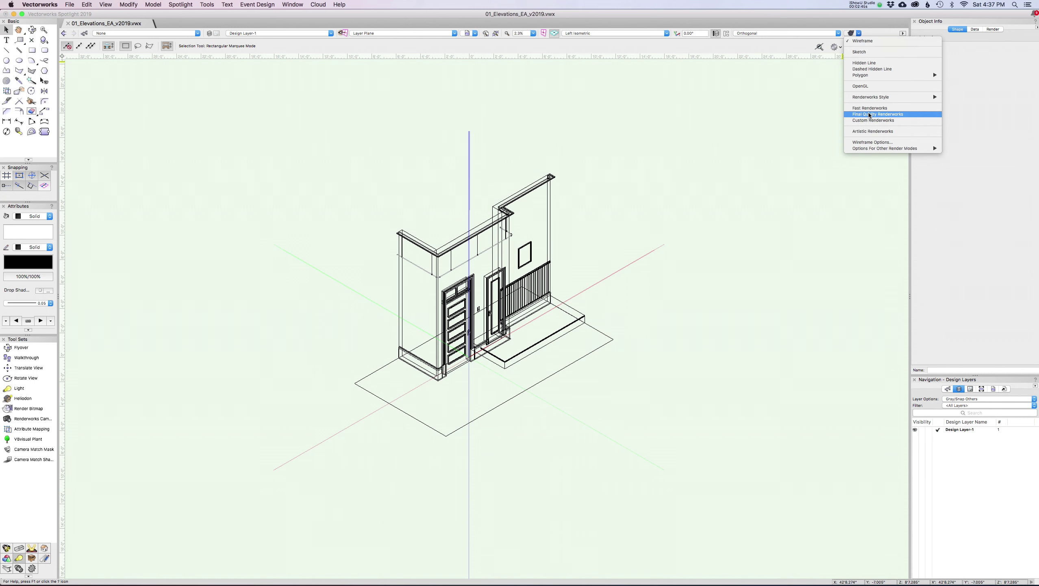
# - Shade the set walls with Fast Renderworks and view them from Right Isometric
pyautogui.click(869, 114)
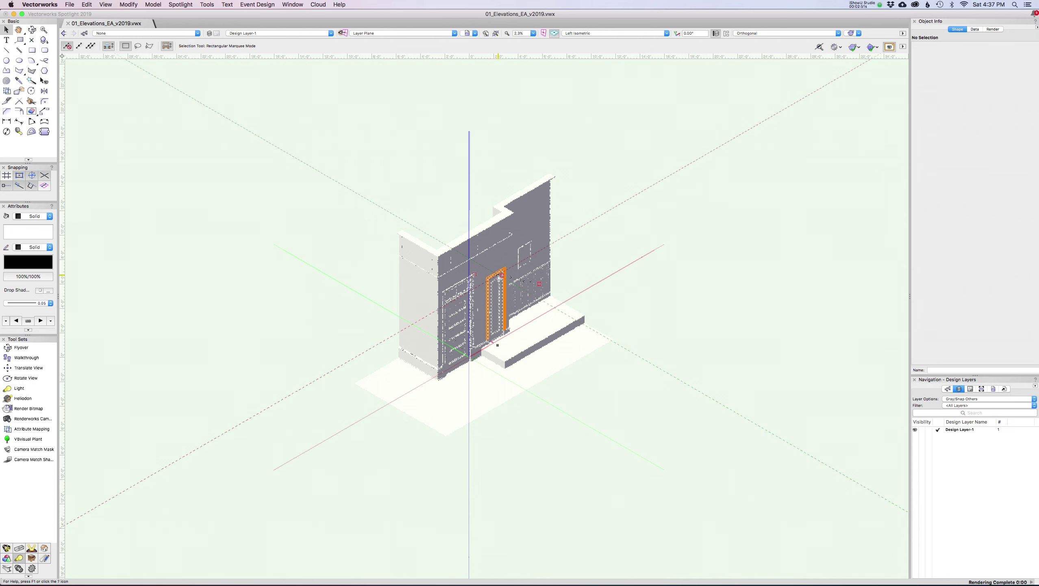
pyautogui.scroll(10, 500, 276)
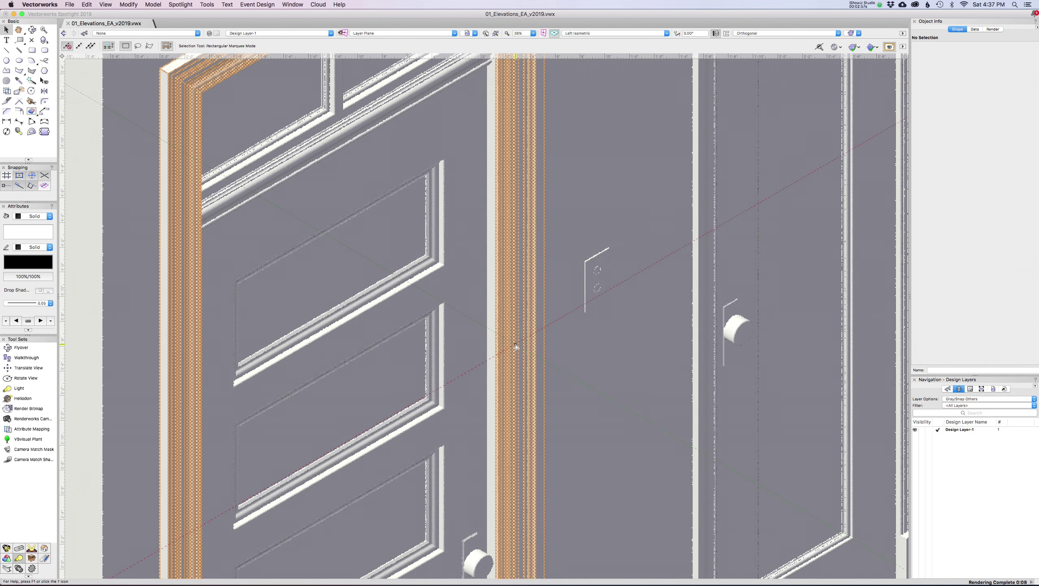
pyautogui.press('3')
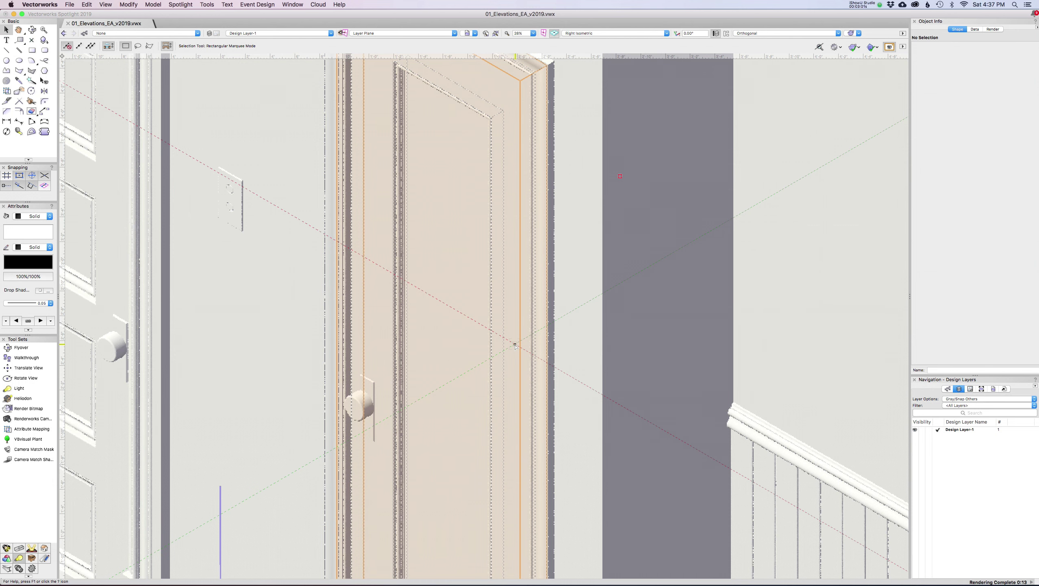
pyautogui.scroll(-10, 515, 346)
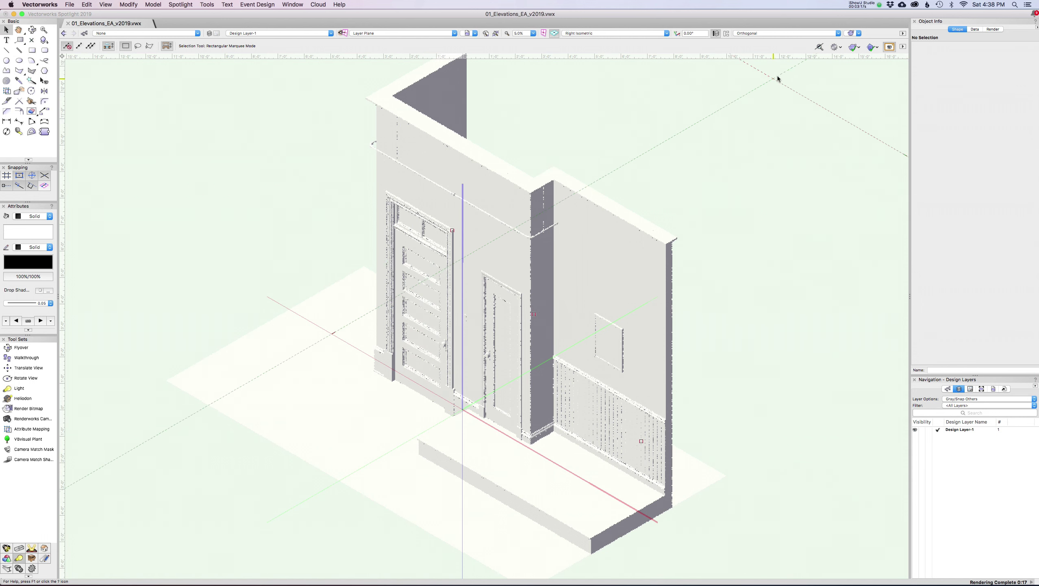
pyautogui.click(851, 34)
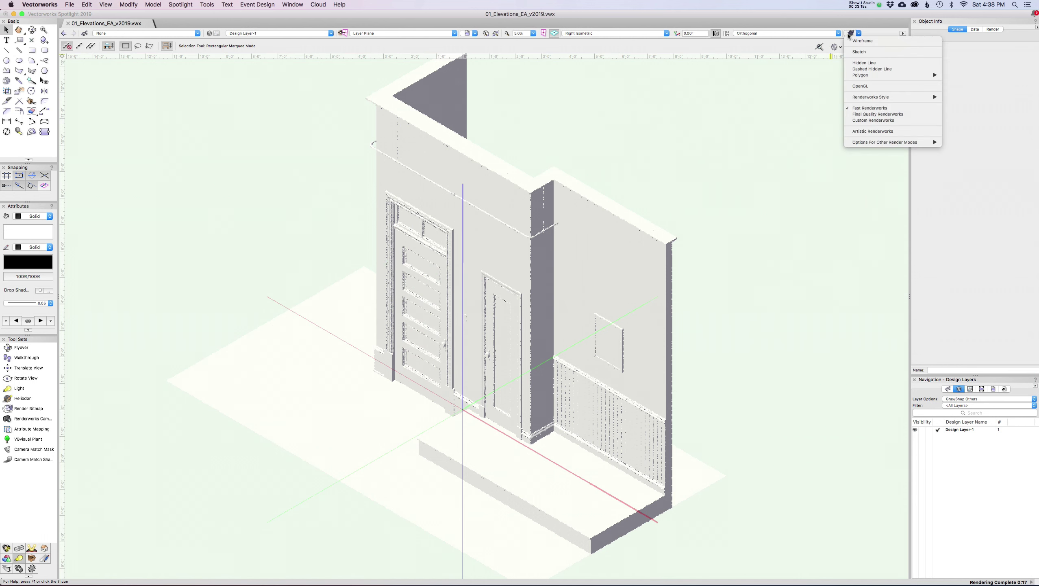
# - Render the walls at Final Quality Renderworks from the Left Isometric angle
pyautogui.click(863, 114)
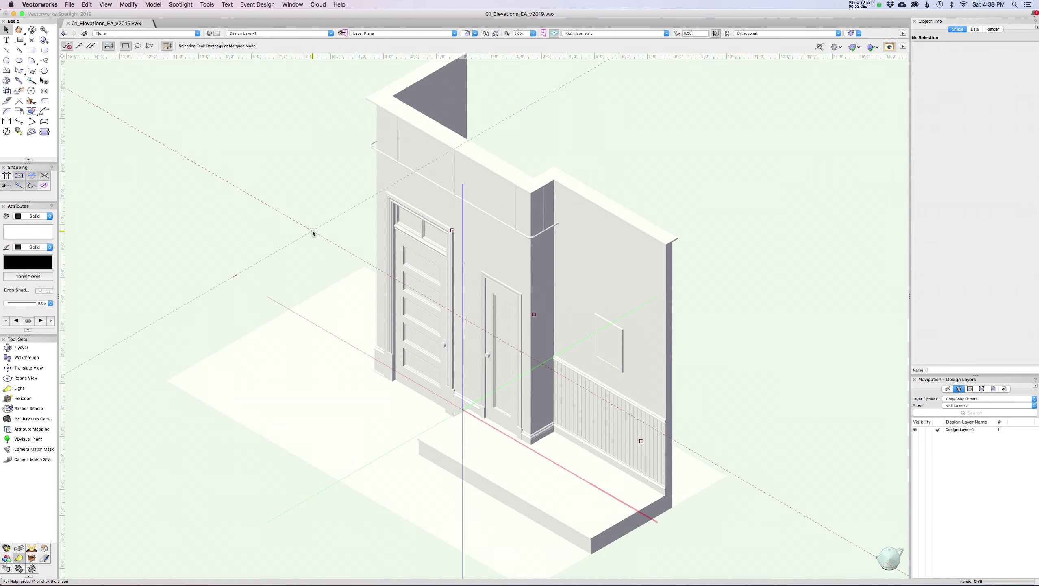
pyautogui.press('KP_1')
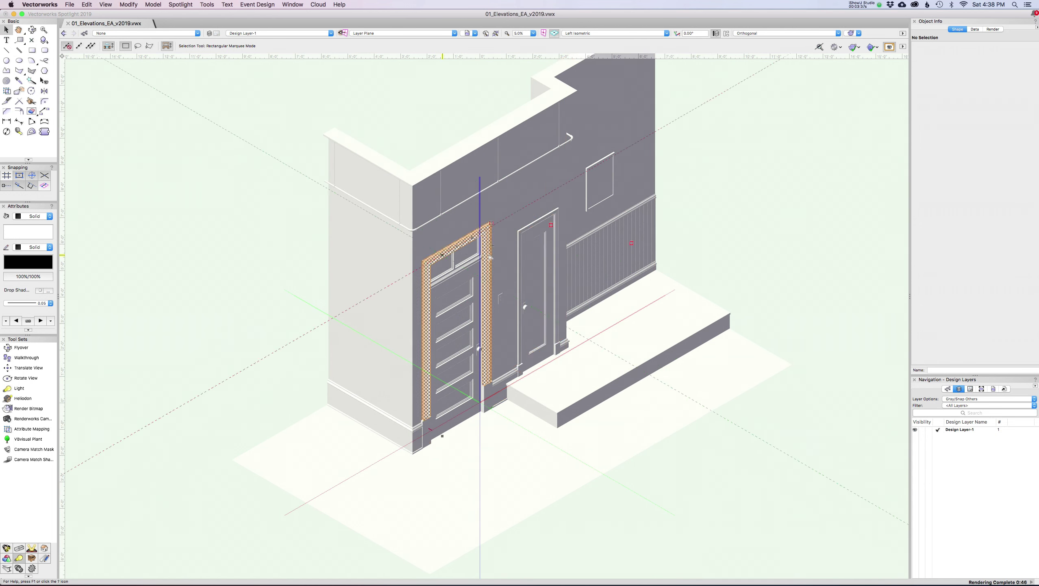
# - Switch to OpenGL shading and orbit the wall round to a near-front view
pyautogui.click(858, 33)
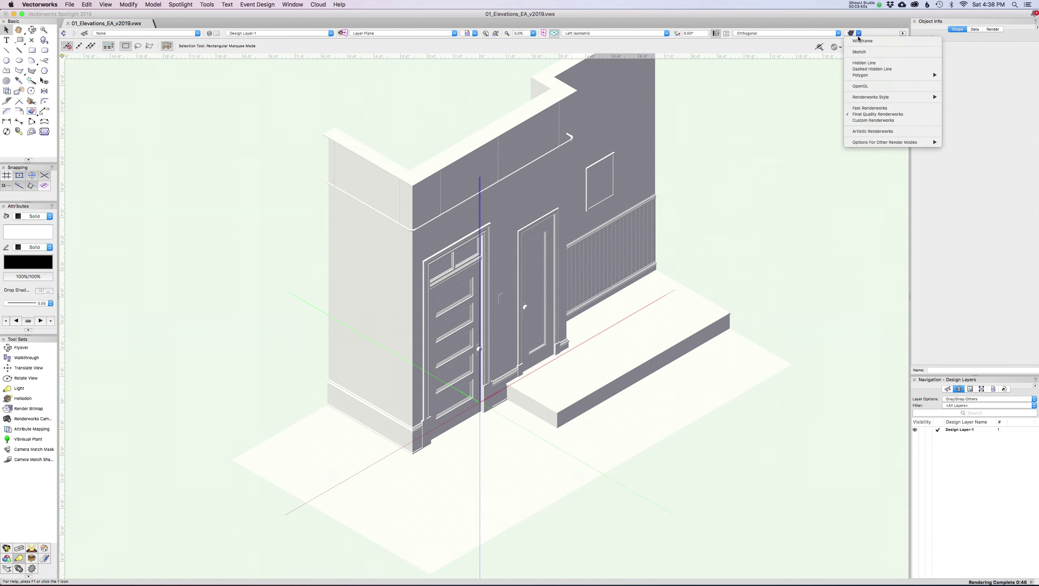
pyautogui.click(864, 86)
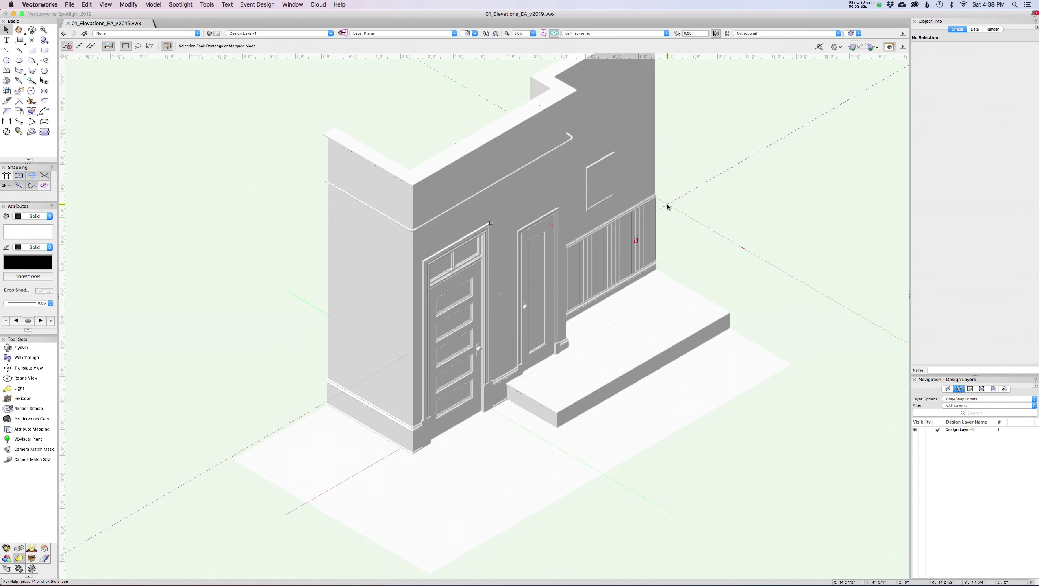
pyautogui.keyDown('shift'); pyautogui.moveTo(584, 297); pyautogui.dragTo(447, 454, button='middle'); pyautogui.keyUp('shift')
pyautogui.moveTo(562, 327); pyautogui.dragTo(612, 321)
pyautogui.moveTo(504, 365); pyautogui.dragTo(544, 372)
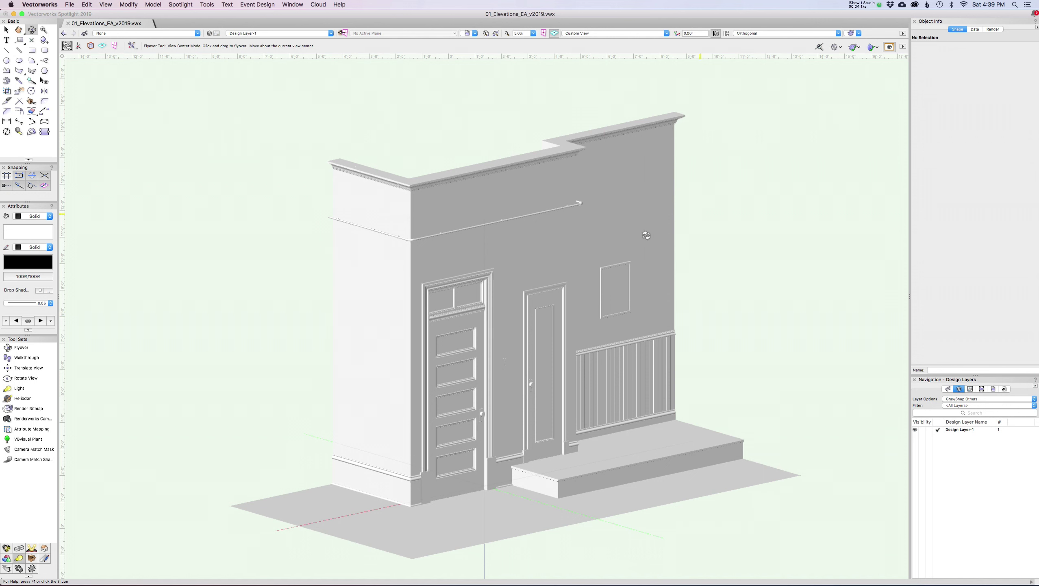
# - Bring up OpenGL Options from the render mode list and move the dialog aside
pyautogui.click(857, 33)
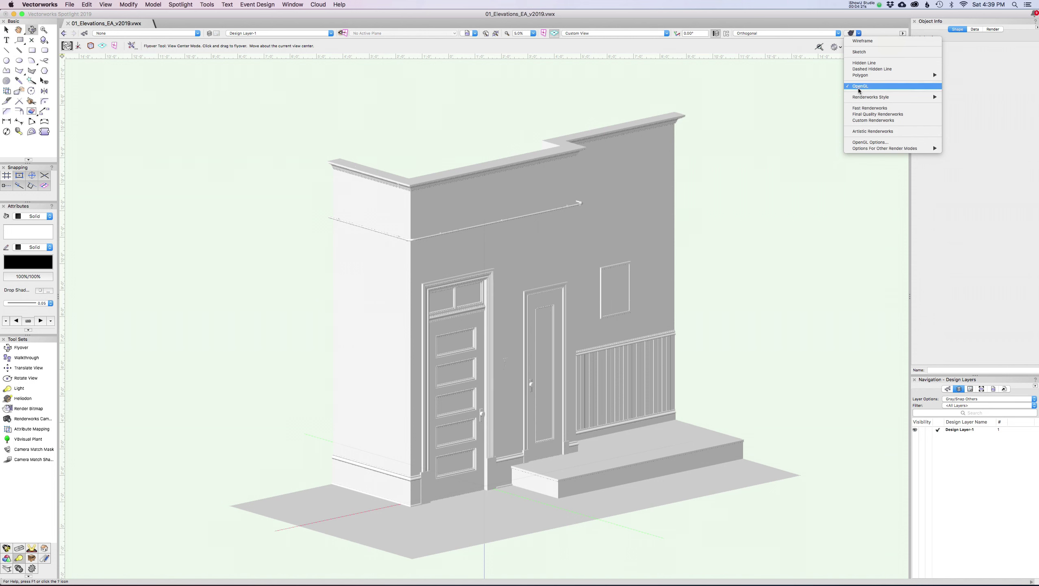
pyautogui.click(867, 142)
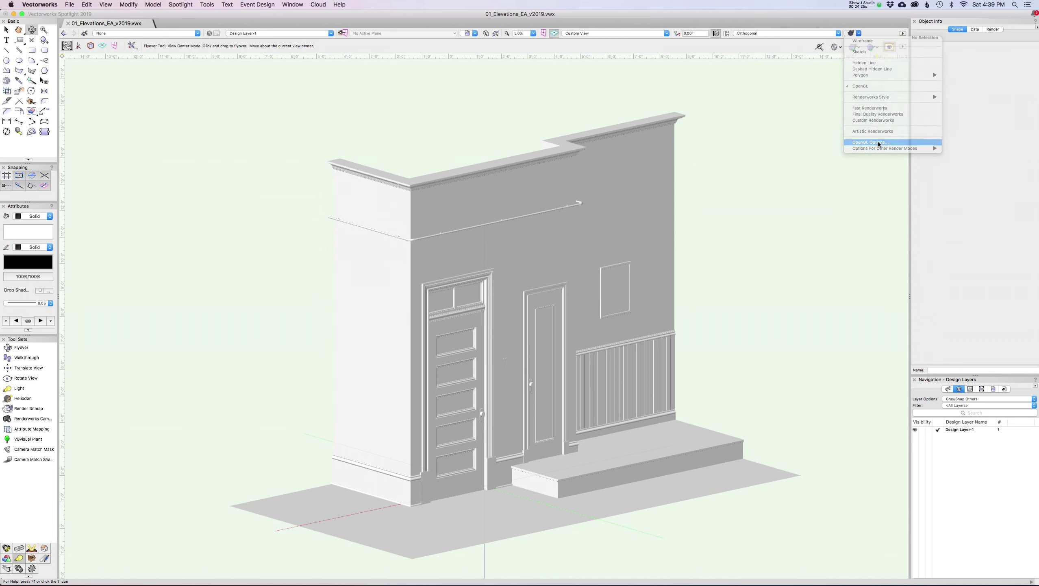
pyautogui.moveTo(540, 119); pyautogui.dragTo(763, 146)
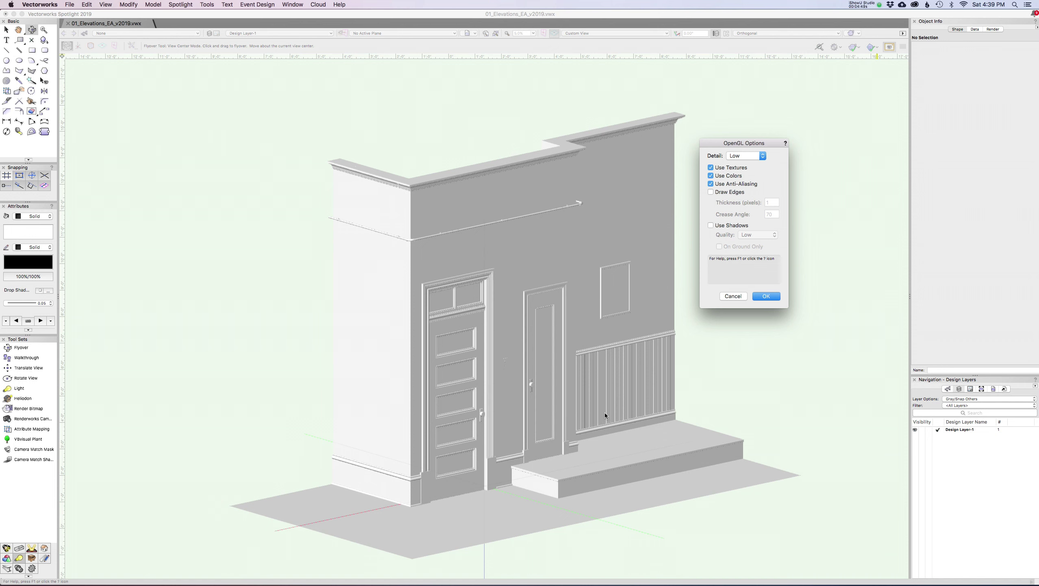
# - Set OpenGL detail to High with Draw Edges on, then orbit the outlined model
pyautogui.click(737, 156)
pyautogui.click(738, 173)
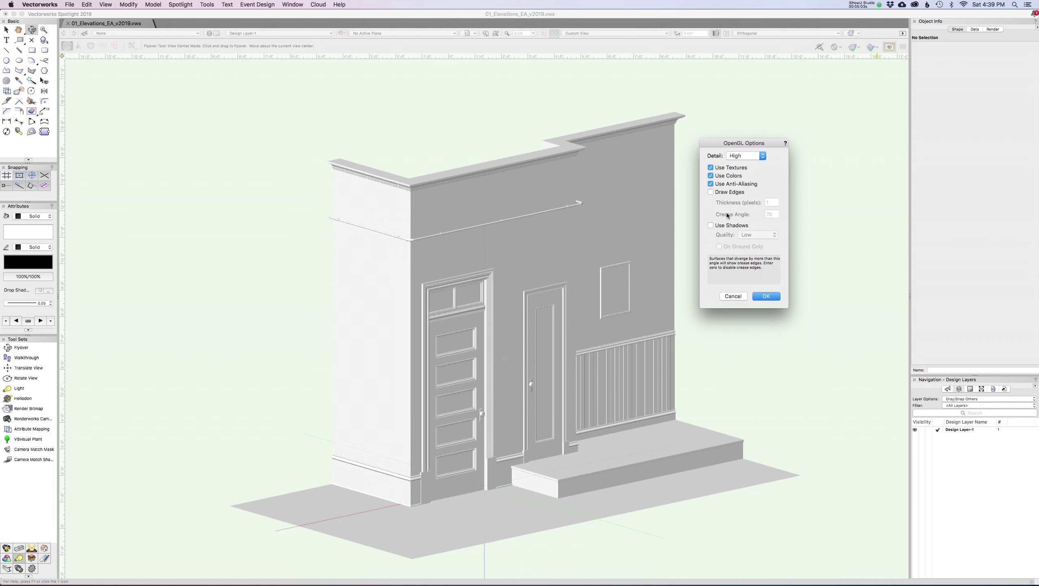
pyautogui.click(712, 192)
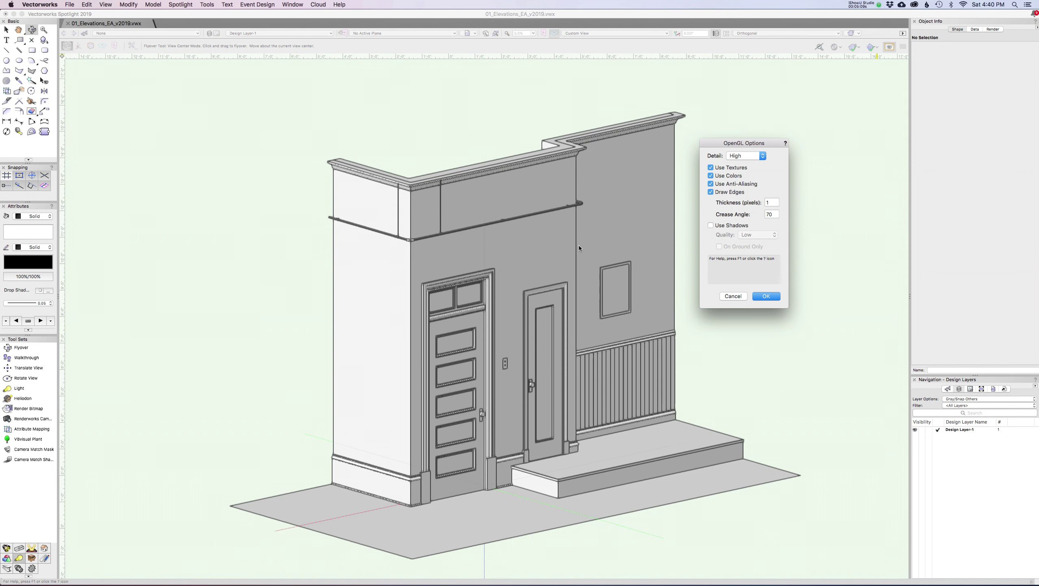
pyautogui.click(767, 296)
pyautogui.moveTo(636, 360); pyautogui.dragTo(573, 362)
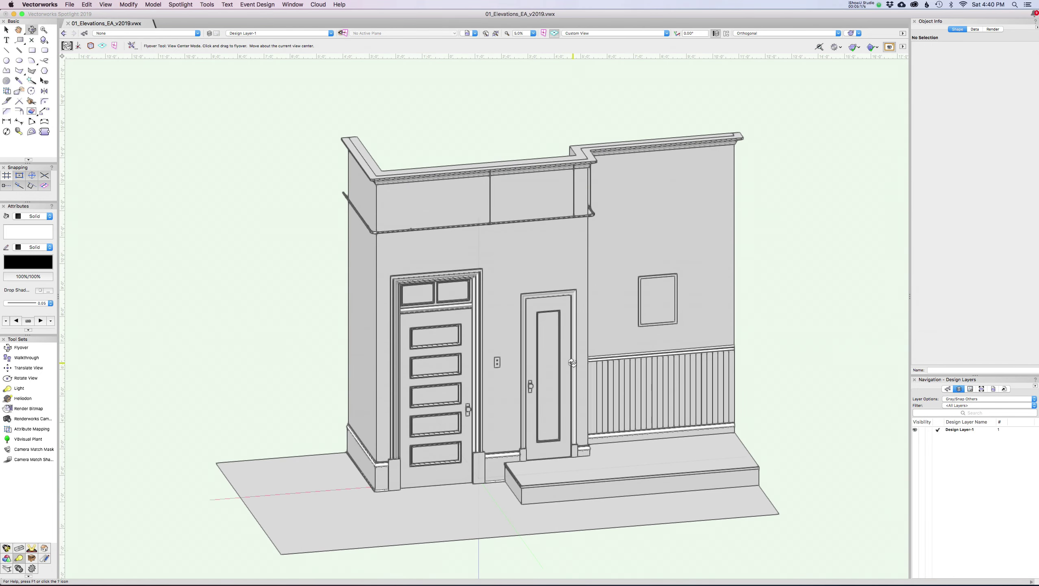
# - Go to Top/Plan, then orbit back into an isometric 3D view shaded in OpenGL
pyautogui.press('super+5')
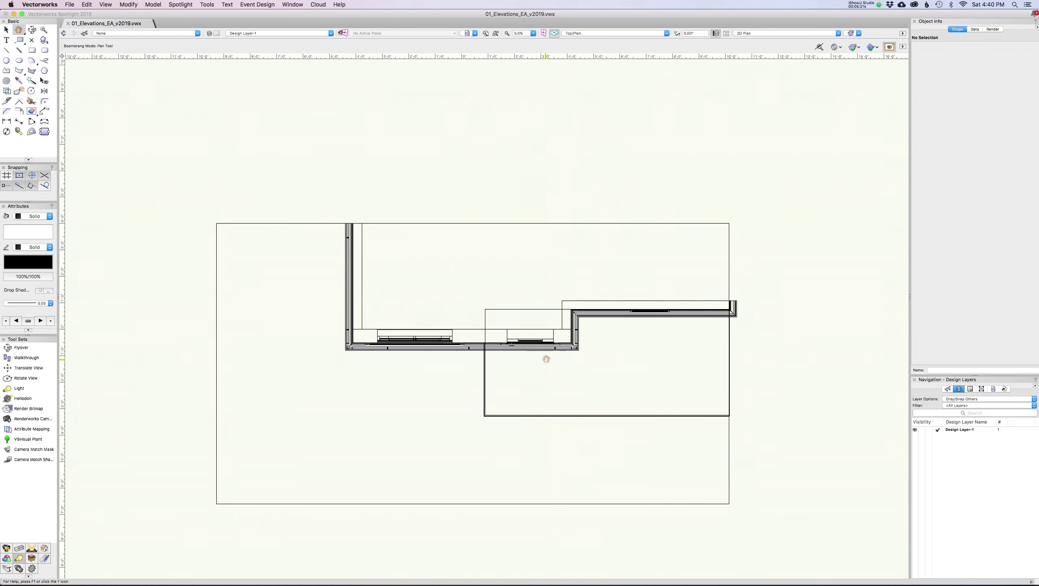
pyautogui.moveTo(549, 360); pyautogui.dragTo(582, 299, button='middle')
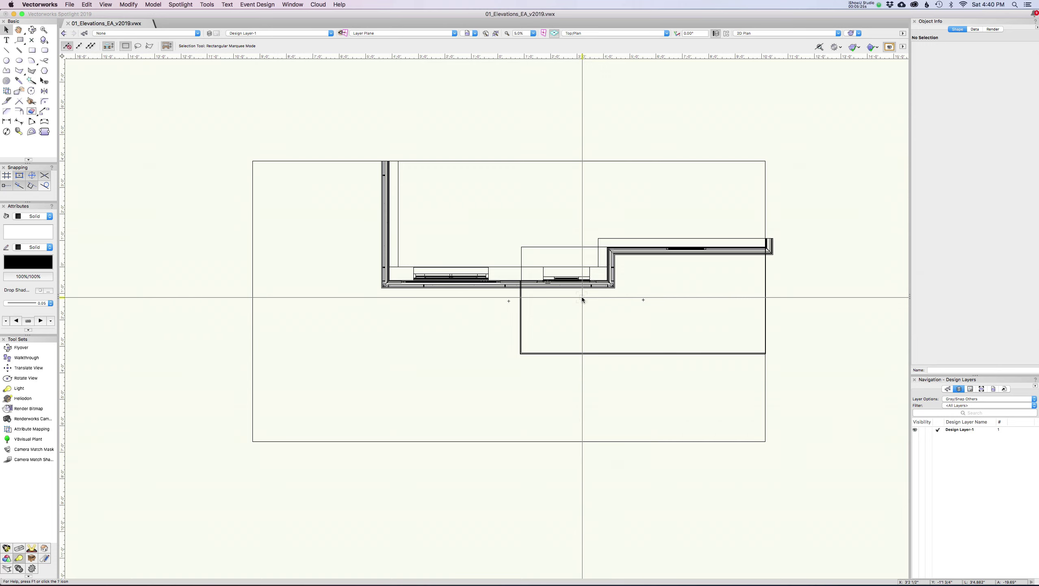
pyautogui.keyDown('shift'); pyautogui.moveTo(509, 369); pyautogui.dragTo(509, 312, button='middle'); pyautogui.keyUp('shift')
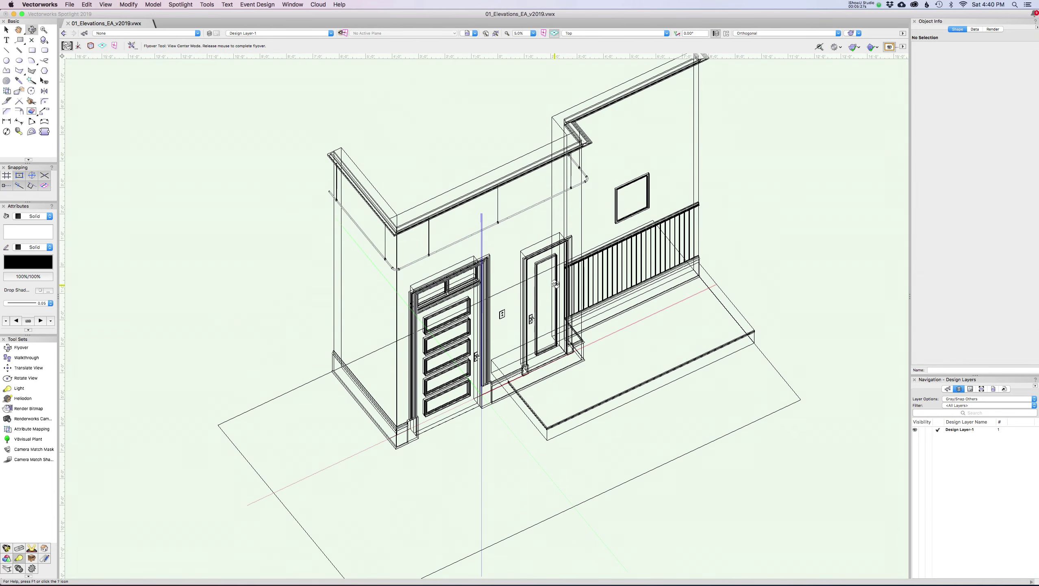
pyautogui.keyDown('shift'); pyautogui.moveTo(555, 284); pyautogui.dragTo(555, 283, button='middle'); pyautogui.keyUp('shift')
pyautogui.press('super+shift+g')
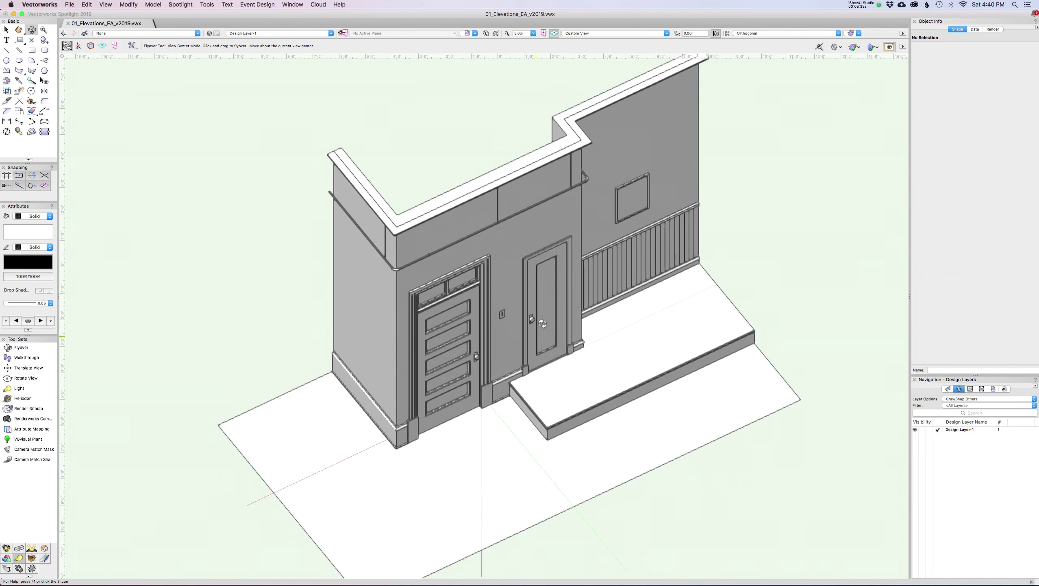
# - Orbit and pan the shaded model, finally shifting the building left and down
pyautogui.moveTo(490, 404)
pyautogui.mouseDown()
pyautogui.moveTo(572, 286)
pyautogui.moveTo(618, 407)
pyautogui.moveTo(575, 388)
pyautogui.moveTo(325, 338)
pyautogui.moveTo(685, 381)
pyautogui.moveTo(698, 300)
pyautogui.mouseUp()
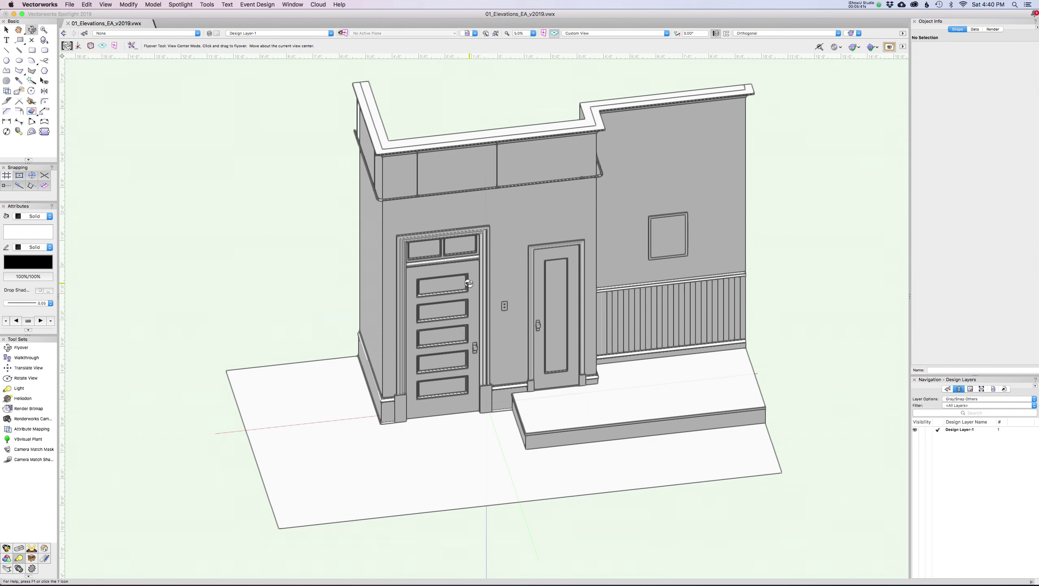
pyautogui.press('space')
pyautogui.moveTo(513, 379); pyautogui.dragTo(443, 375)
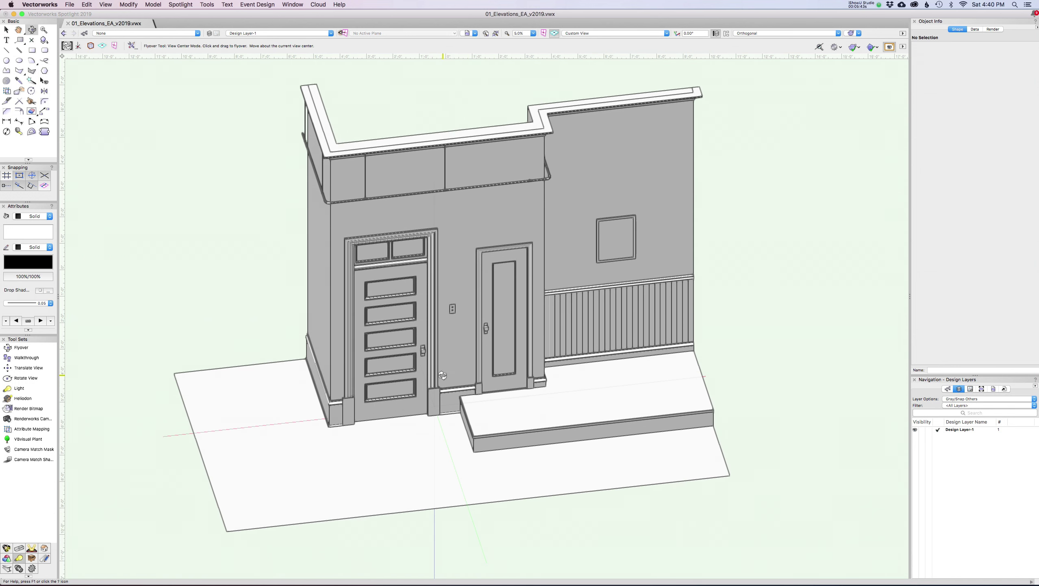
pyautogui.moveTo(326, 421); pyautogui.dragTo(413, 386)
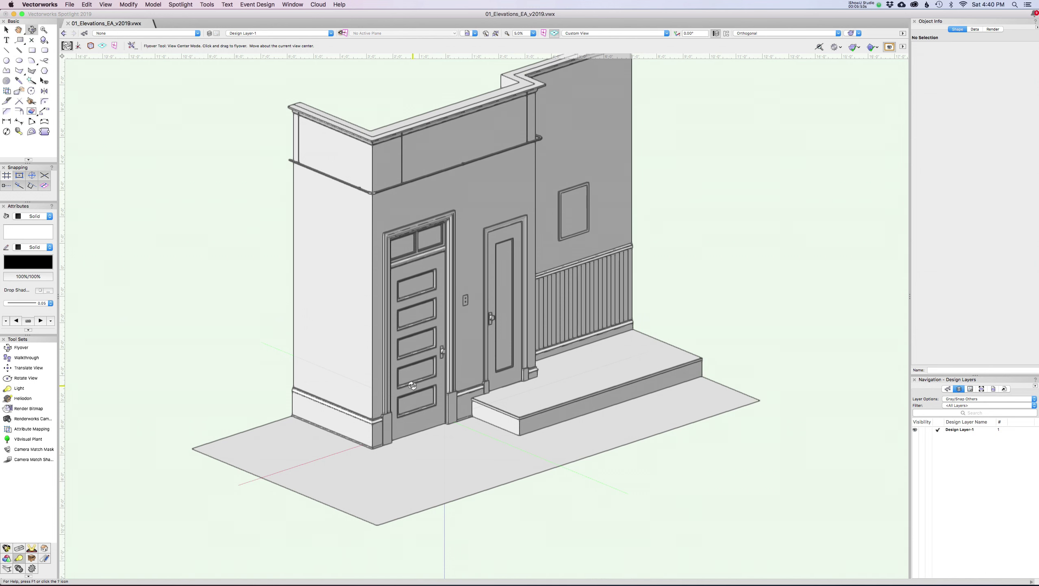
pyautogui.press('space')
pyautogui.moveTo(545, 246); pyautogui.dragTo(579, 278)
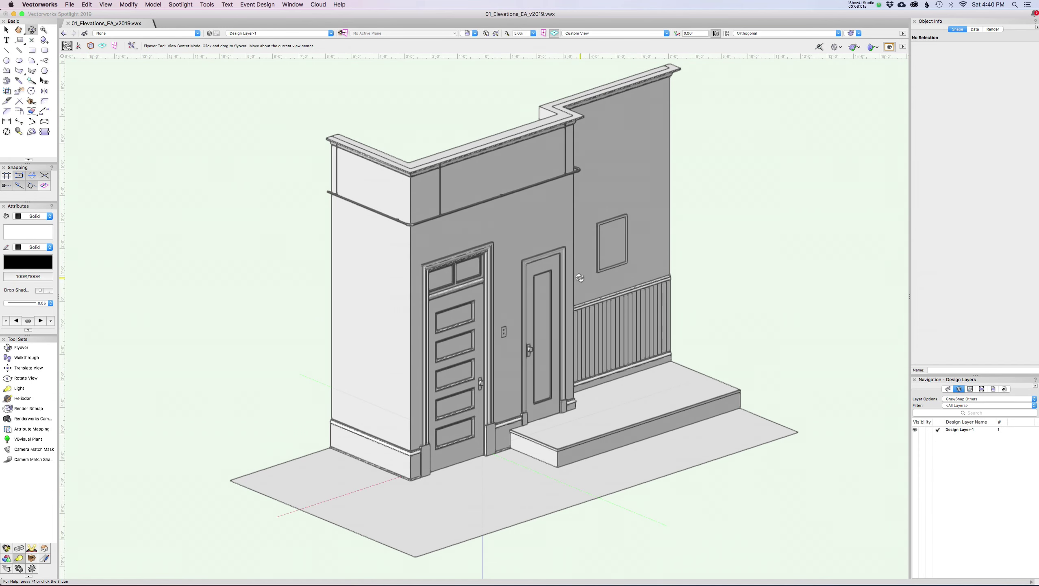
pyautogui.press('5')
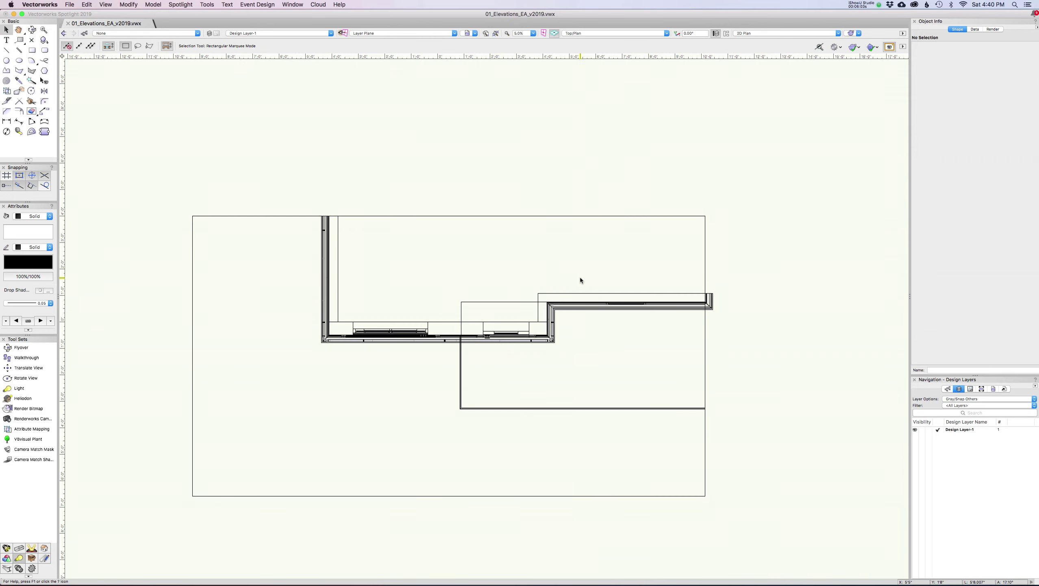
pyautogui.press('1')
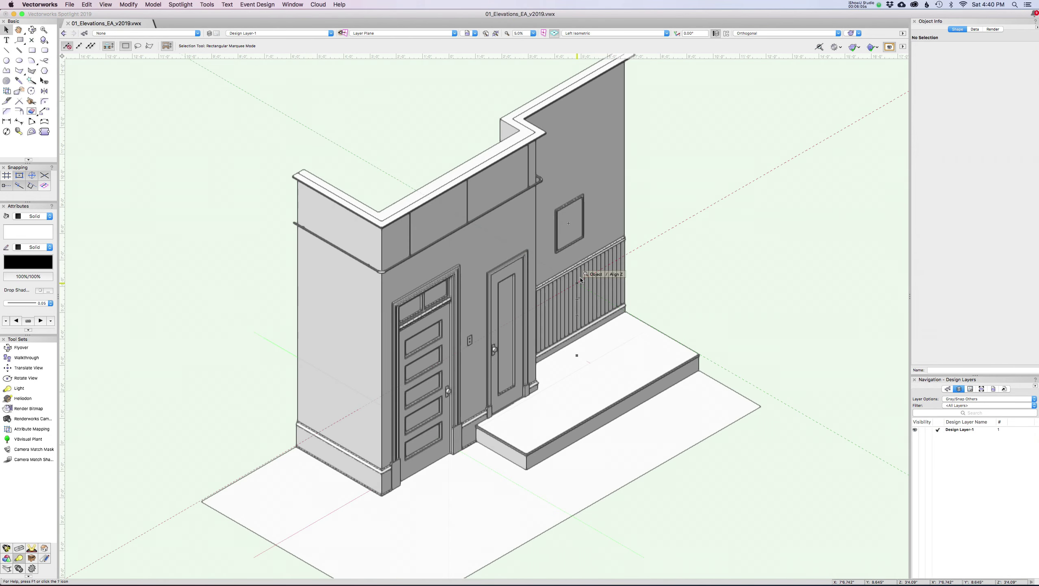
pyautogui.press('3')
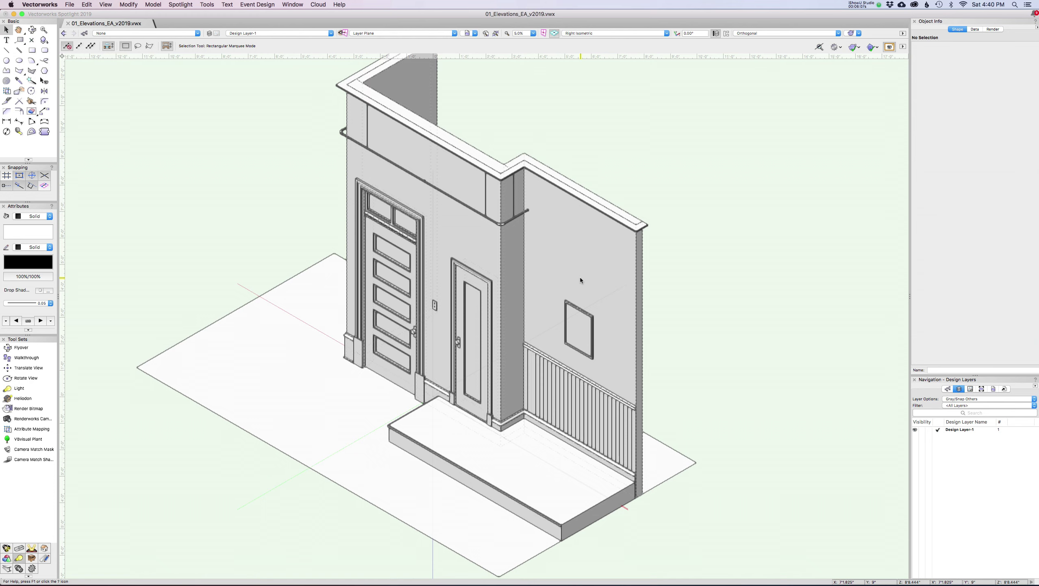
pyautogui.press('6')
pyautogui.press('5')
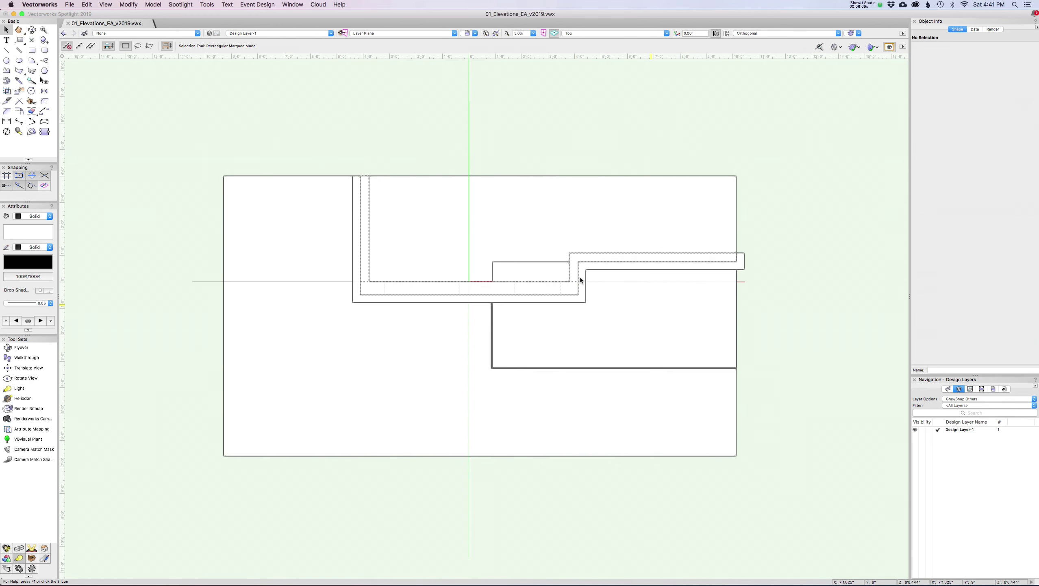
pyautogui.press('2')
pyautogui.press('4')
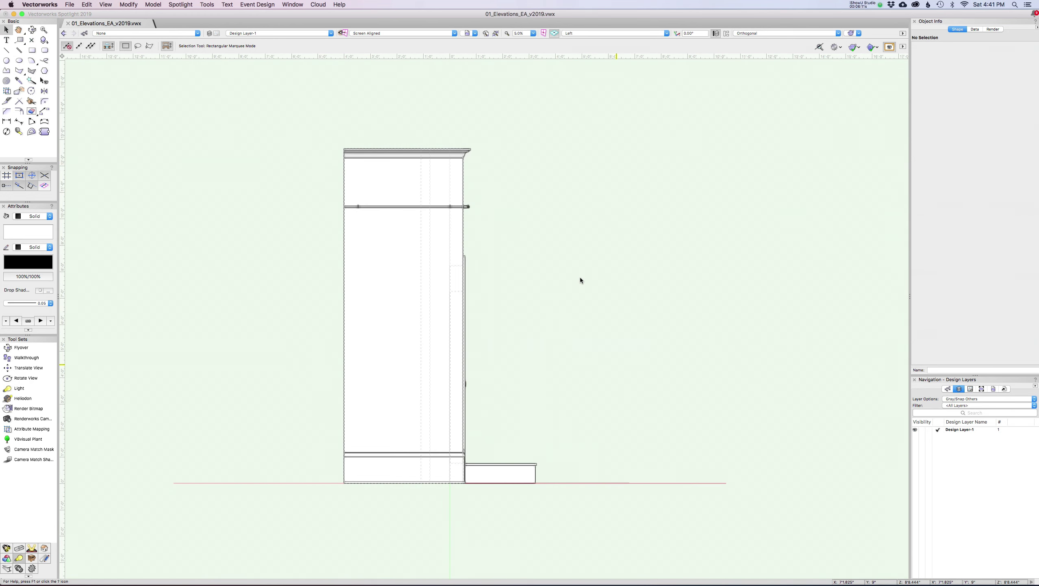
pyautogui.press('8')
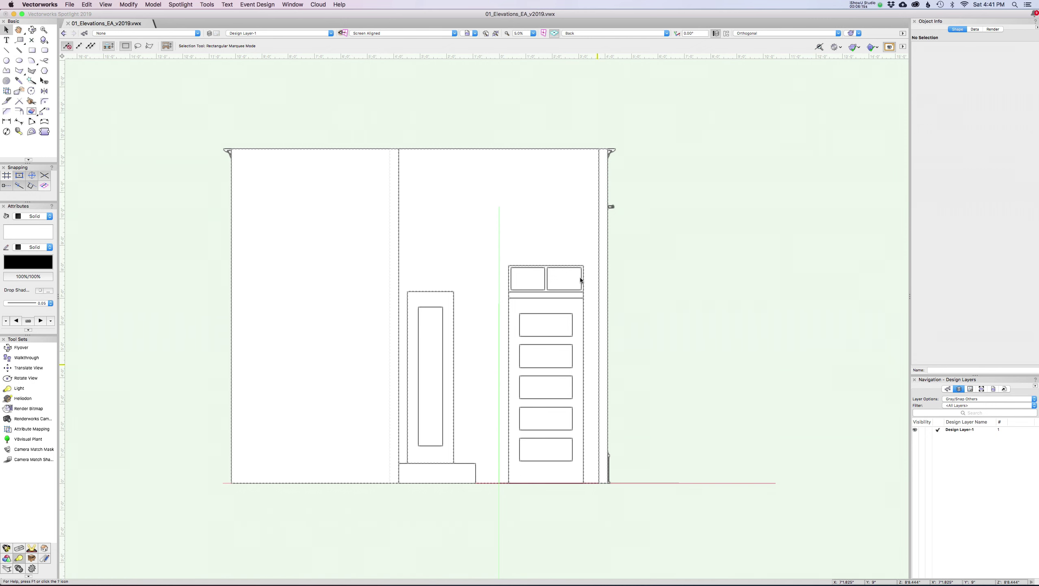
pyautogui.press('0')
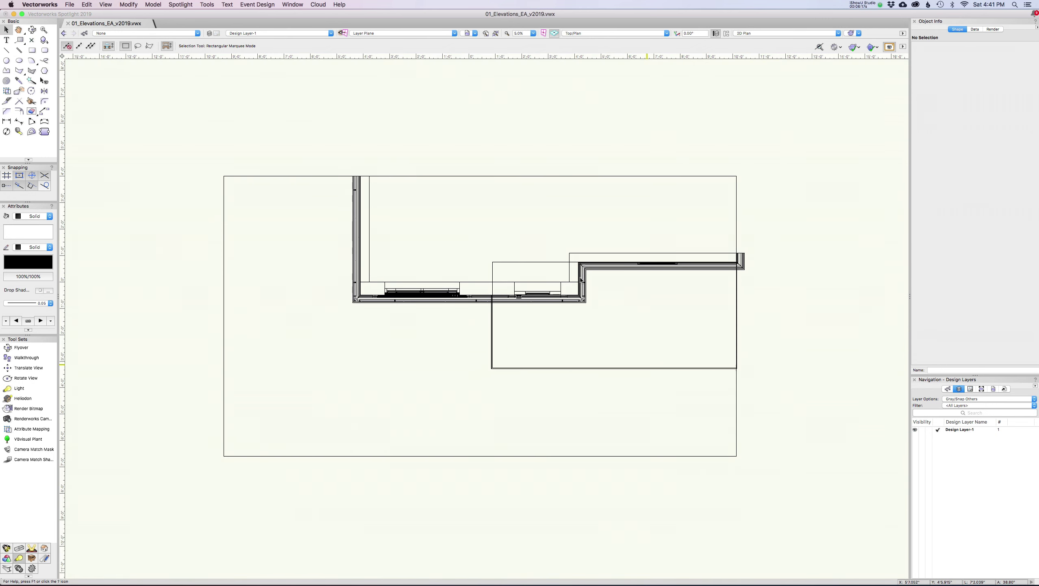
# - Orbit the plan into 3D with Flyover, shade it in OpenGL, and lower to a frontal view
pyautogui.click(32, 30)
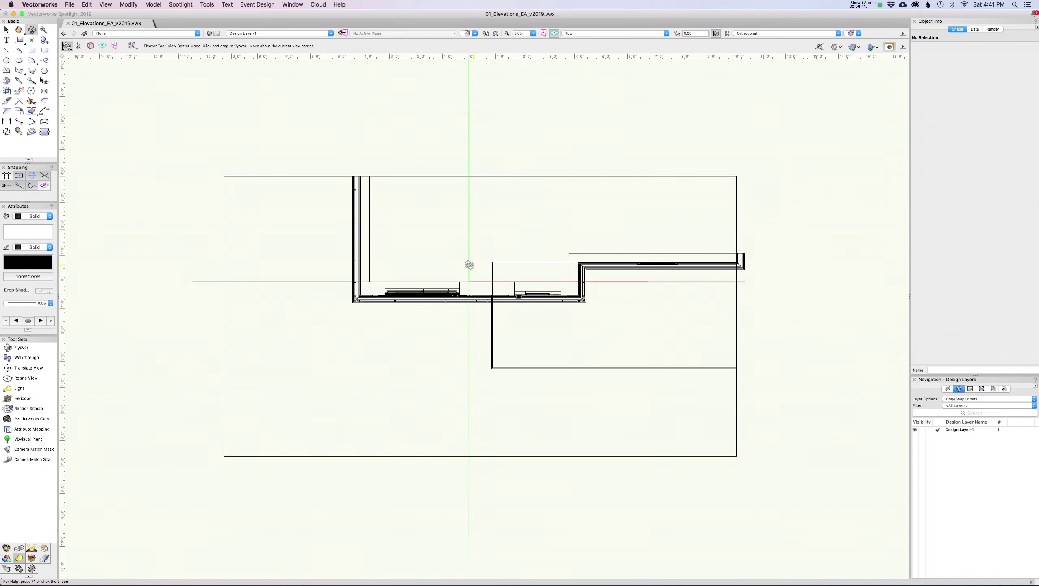
pyautogui.moveTo(408, 403); pyautogui.dragTo(112, 133)
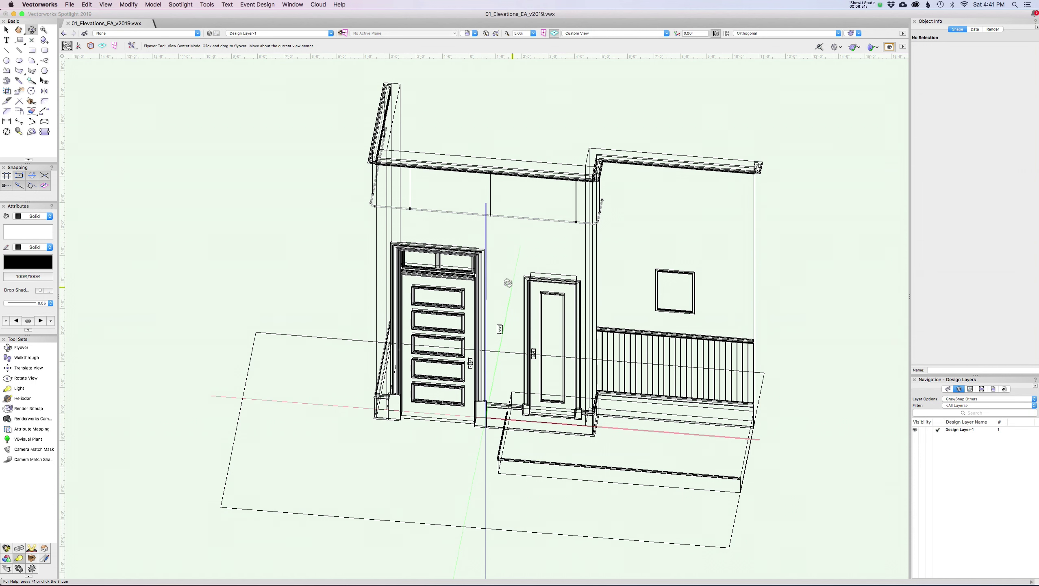
pyautogui.press('super+shift+g')
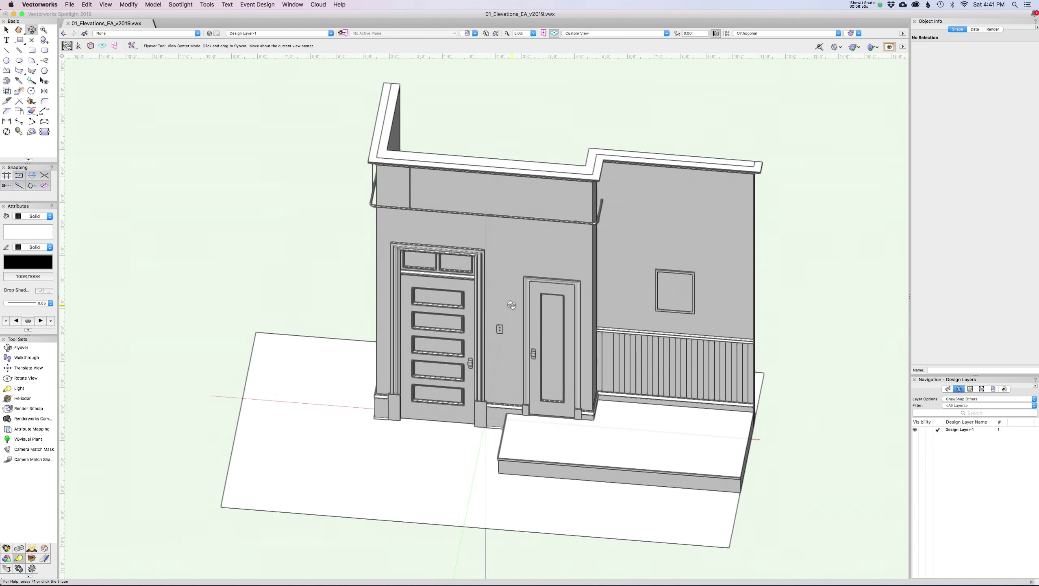
pyautogui.moveTo(447, 349)
pyautogui.mouseDown()
pyautogui.moveTo(298, 347)
pyautogui.moveTo(452, 314)
pyautogui.moveTo(515, 277)
pyautogui.moveTo(242, 330)
pyautogui.moveTo(292, 354)
pyautogui.moveTo(532, 408)
pyautogui.moveTo(471, 414)
pyautogui.moveTo(689, 483)
pyautogui.moveTo(656, 446)
pyautogui.mouseUp()
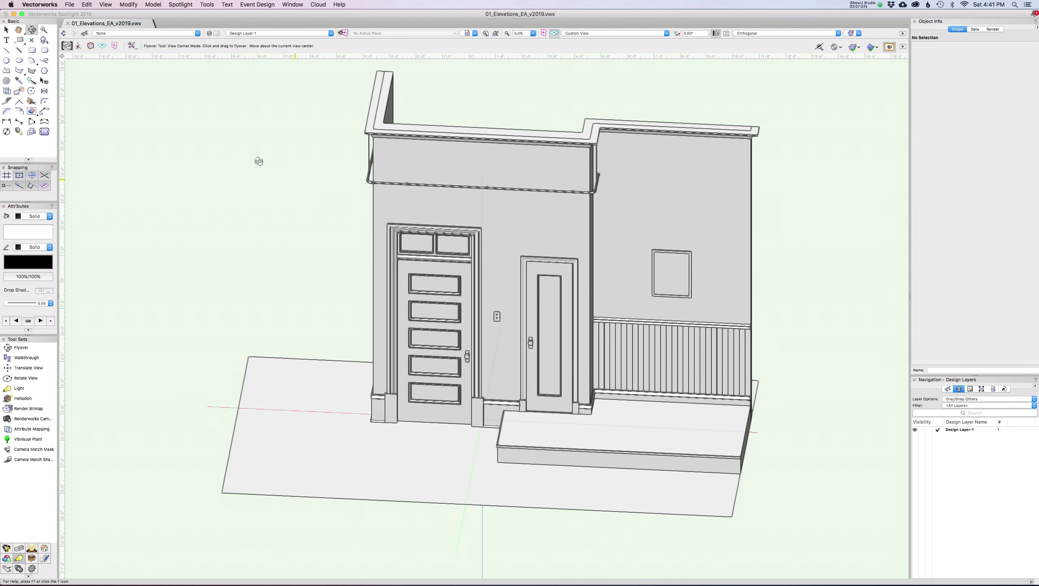
# - Pick a custom orbit centre on the wall's left edge and orbit the wall around it
pyautogui.click(78, 47)
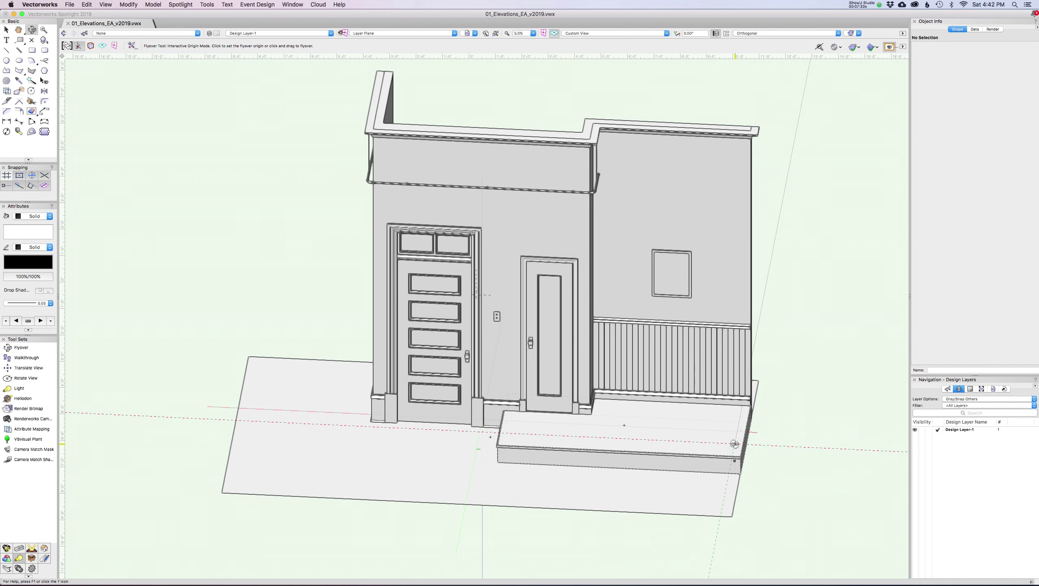
pyautogui.click(734, 419)
pyautogui.click(736, 459)
pyautogui.click(190, 160)
pyautogui.click(376, 323)
pyautogui.moveTo(735, 441)
pyautogui.mouseDown()
pyautogui.moveTo(733, 427)
pyautogui.moveTo(735, 442)
pyautogui.mouseUp()
pyautogui.moveTo(774, 138); pyautogui.dragTo(717, 184)
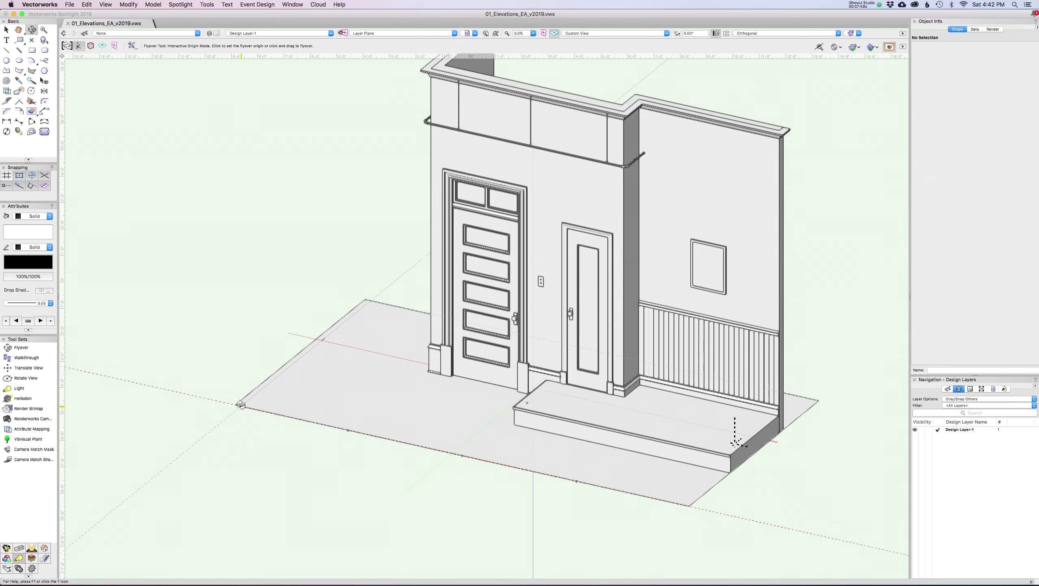
pyautogui.moveTo(735, 442)
pyautogui.mouseDown()
pyautogui.moveTo(733, 425)
pyautogui.moveTo(735, 442)
pyautogui.mouseUp()
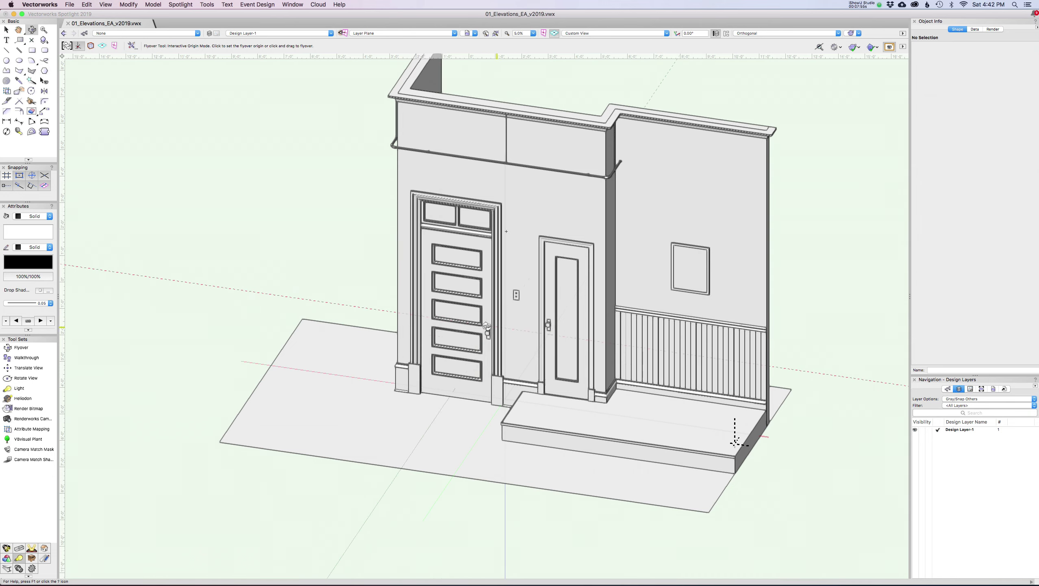
# - Orbit close around the door knob, then around the small wall plate
pyautogui.click(489, 333)
pyautogui.scroll(5, 490, 338)
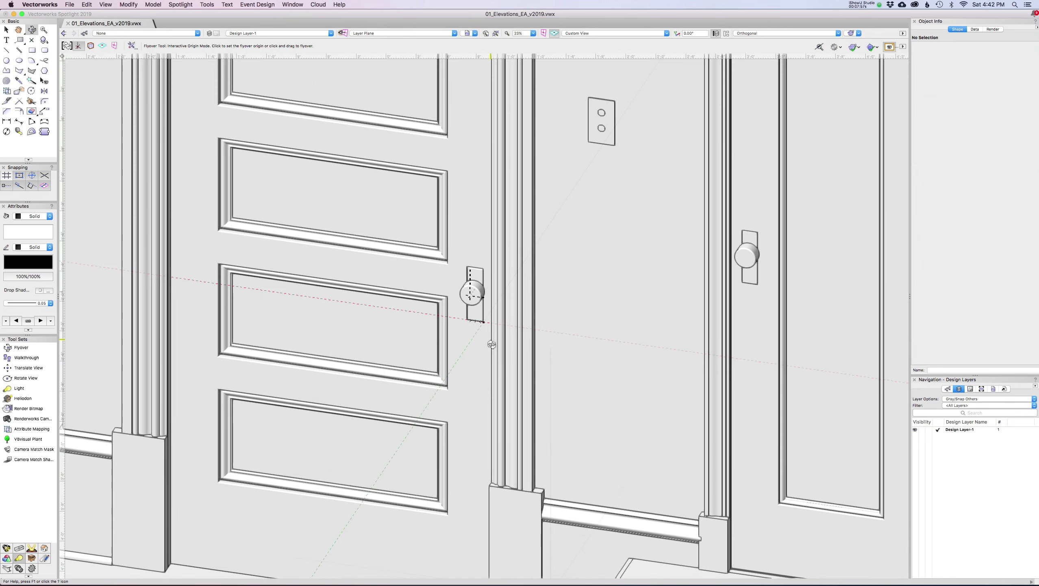
pyautogui.moveTo(478, 300); pyautogui.dragTo(603, 108)
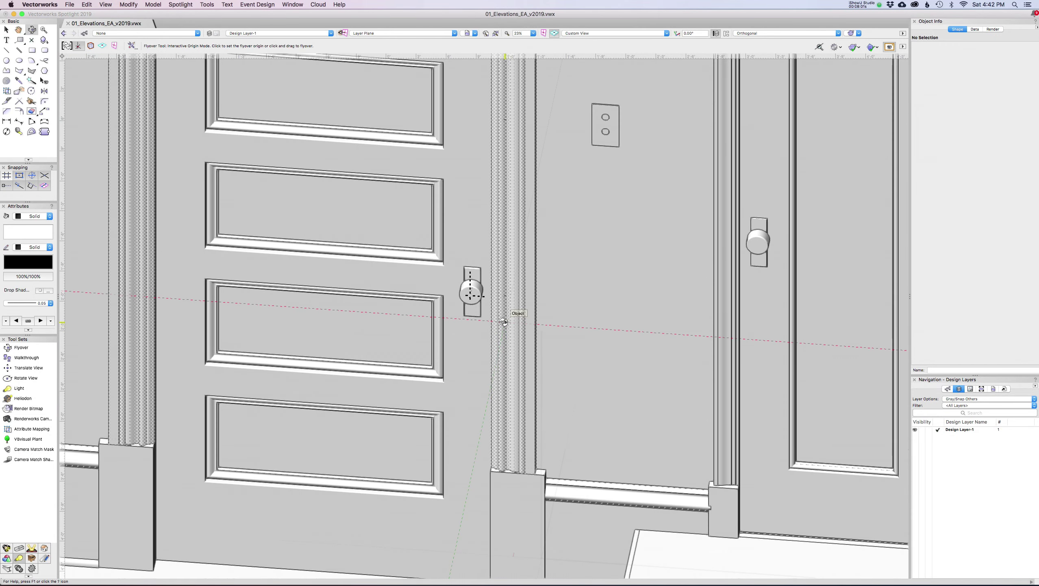
pyautogui.click(606, 118)
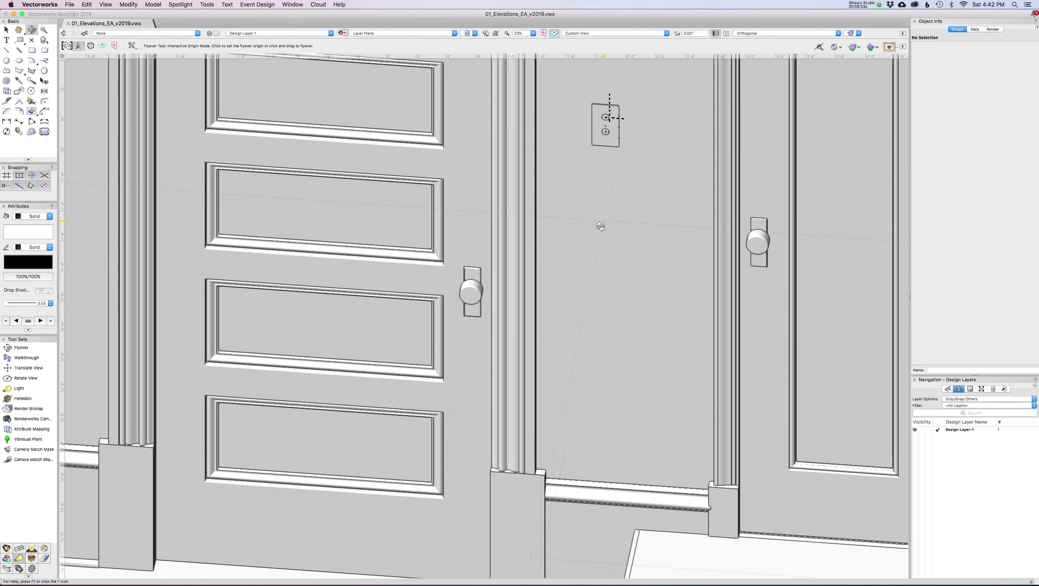
pyautogui.moveTo(606, 123); pyautogui.dragTo(549, 214)
pyautogui.scroll(5, 549, 213)
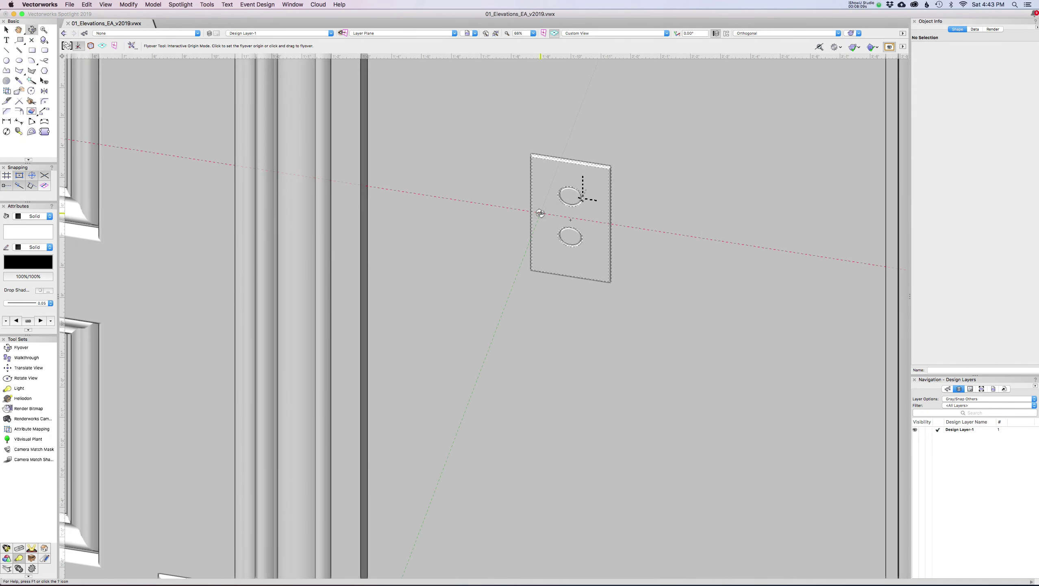
pyautogui.press('space')
pyautogui.moveTo(582, 199); pyautogui.dragTo(587, 221)
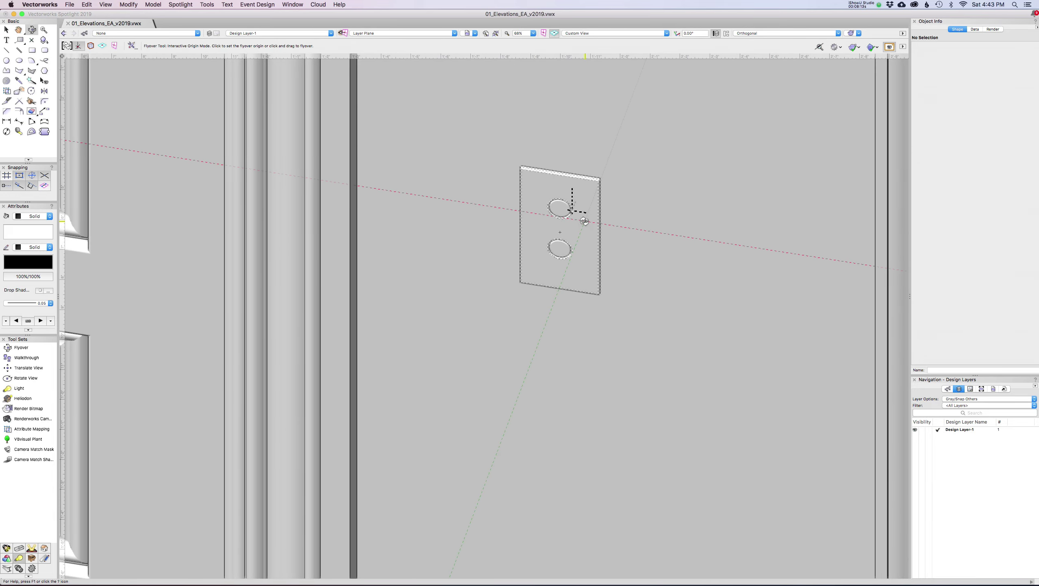
# - Zoom out and swing to a near-front elevation of the facade, looking slightly down
pyautogui.scroll(-5, 584, 221)
pyautogui.moveTo(522, 234); pyautogui.dragTo(374, 310)
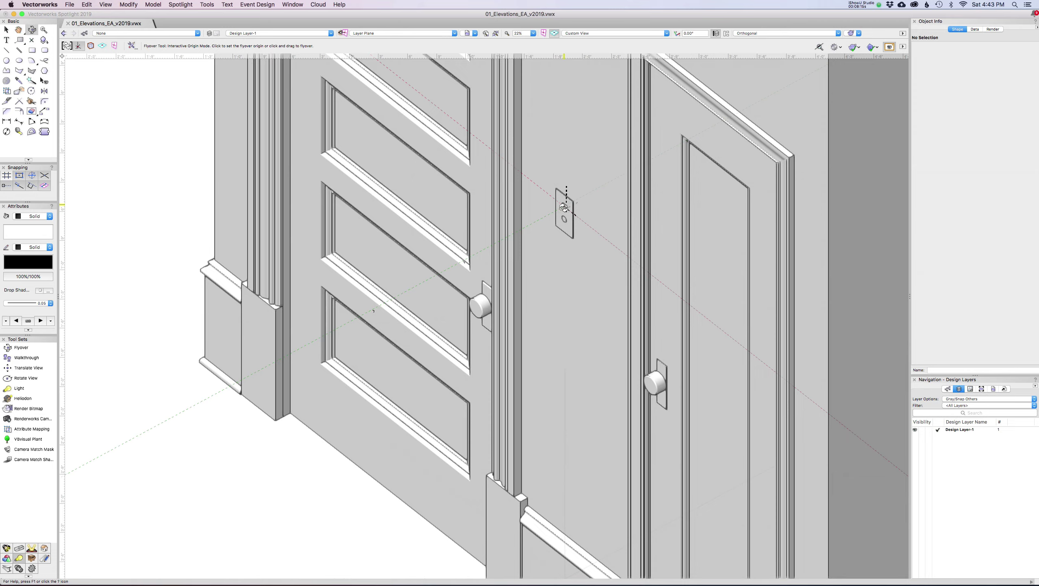
pyautogui.scroll(-5, 564, 207)
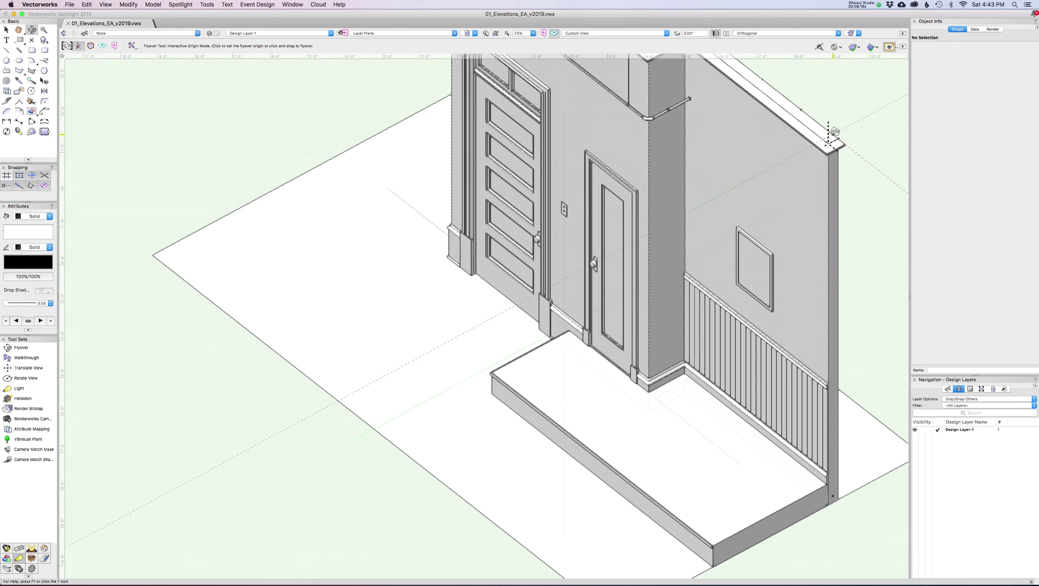
pyautogui.moveTo(828, 142); pyautogui.dragTo(829, 144)
pyautogui.moveTo(724, 200); pyautogui.dragTo(726, 102)
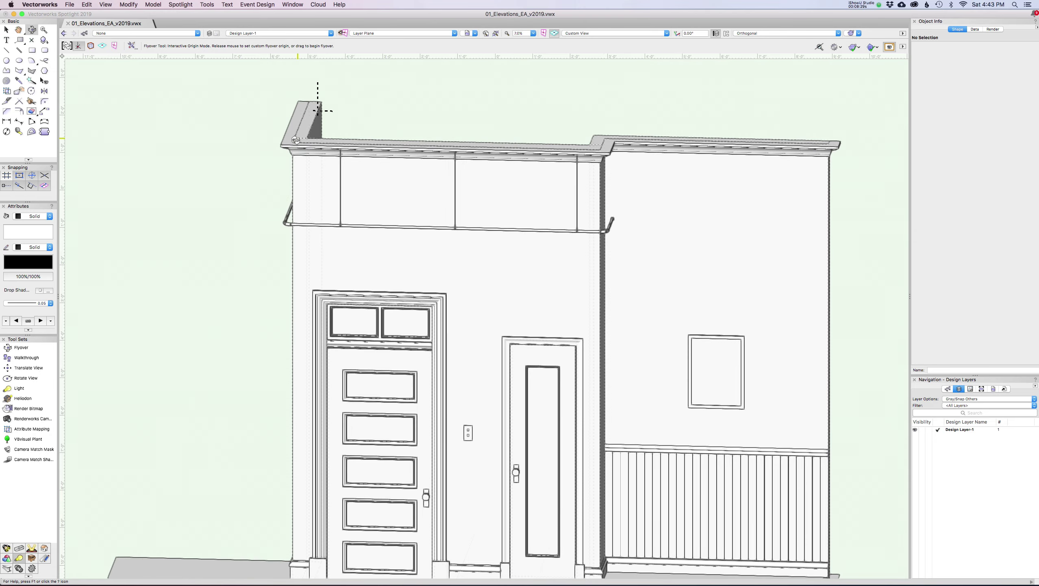
pyautogui.moveTo(322, 105)
pyautogui.mouseDown()
pyautogui.moveTo(309, 106)
pyautogui.moveTo(317, 108)
pyautogui.mouseUp()
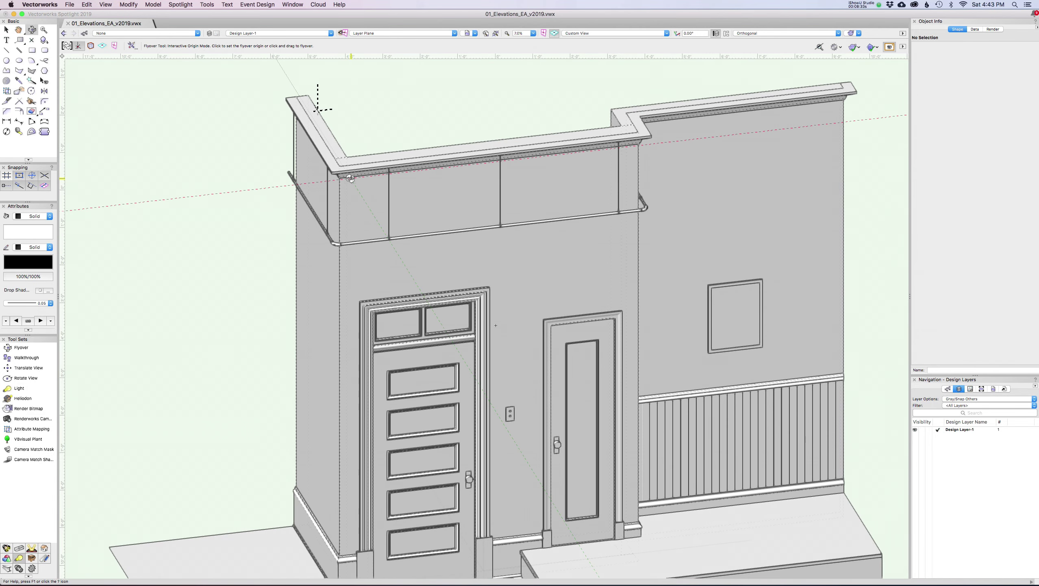
# - In Object Center mode, select the picture frame and orbit obliquely around it
pyautogui.click(92, 46)
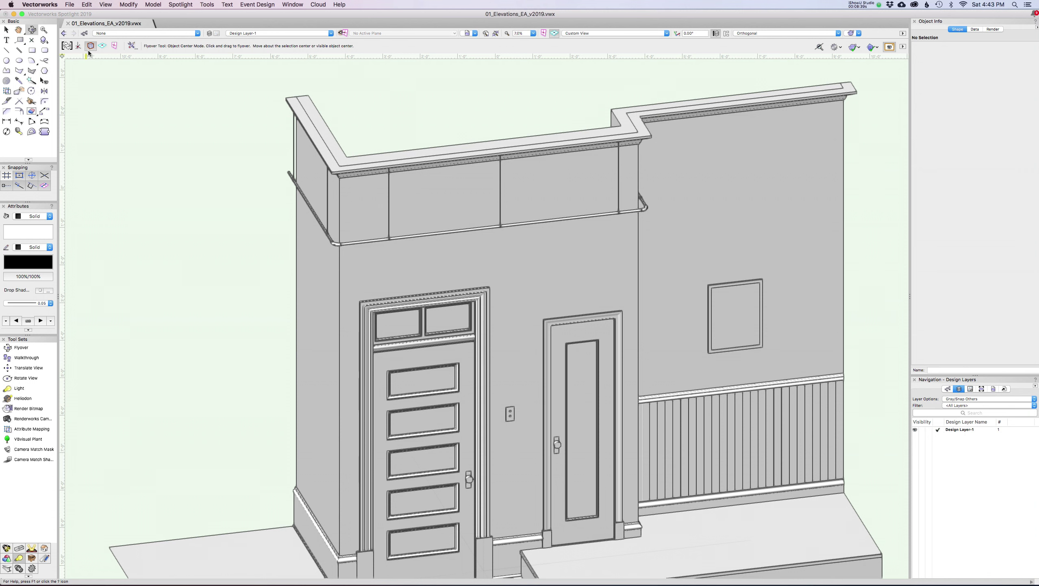
pyautogui.press('c')
pyautogui.press('x')
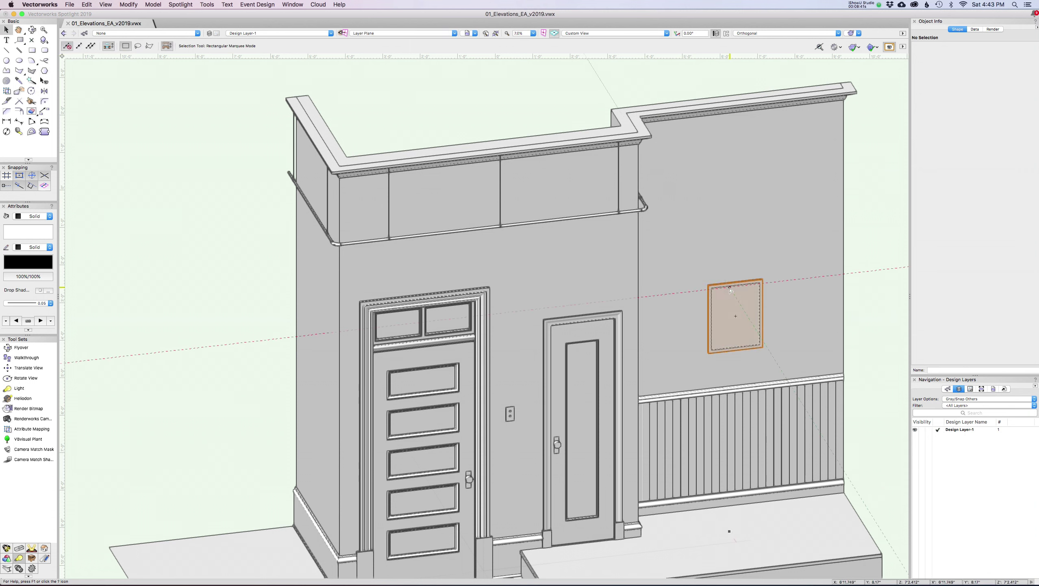
pyautogui.click(734, 297)
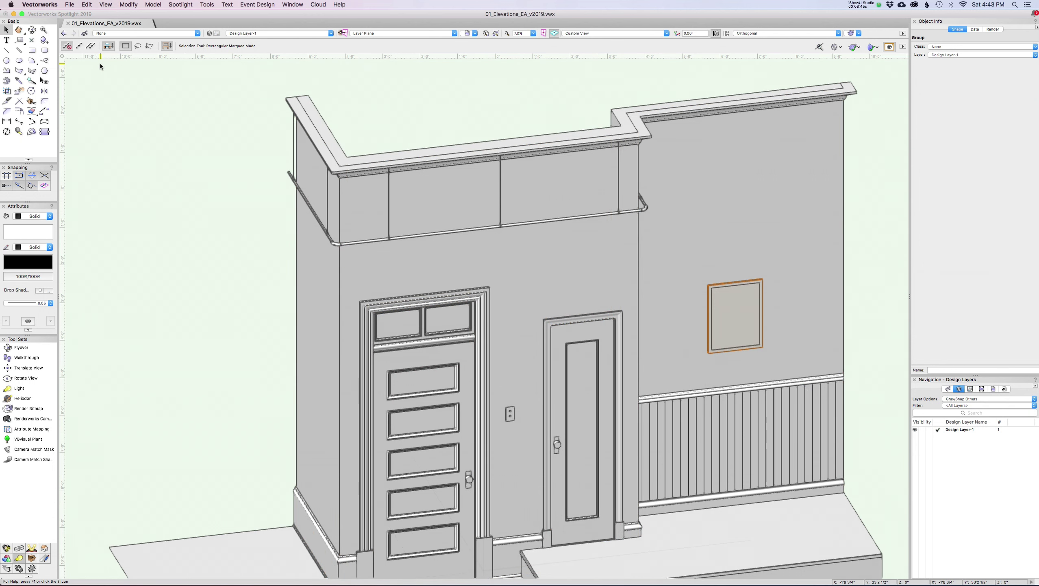
pyautogui.hotkey('shift', 'c')
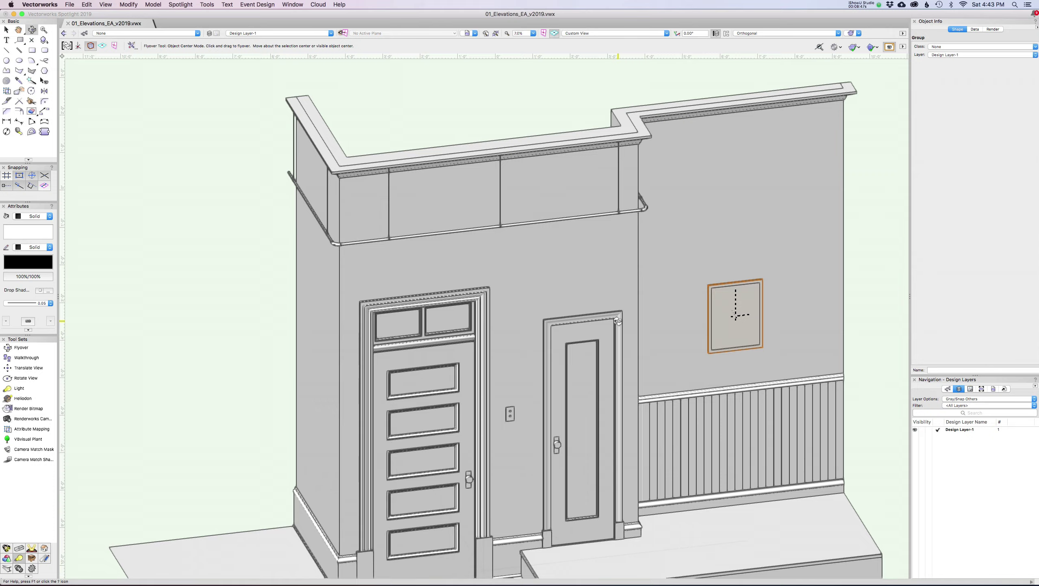
pyautogui.moveTo(617, 321); pyautogui.dragTo(558, 334)
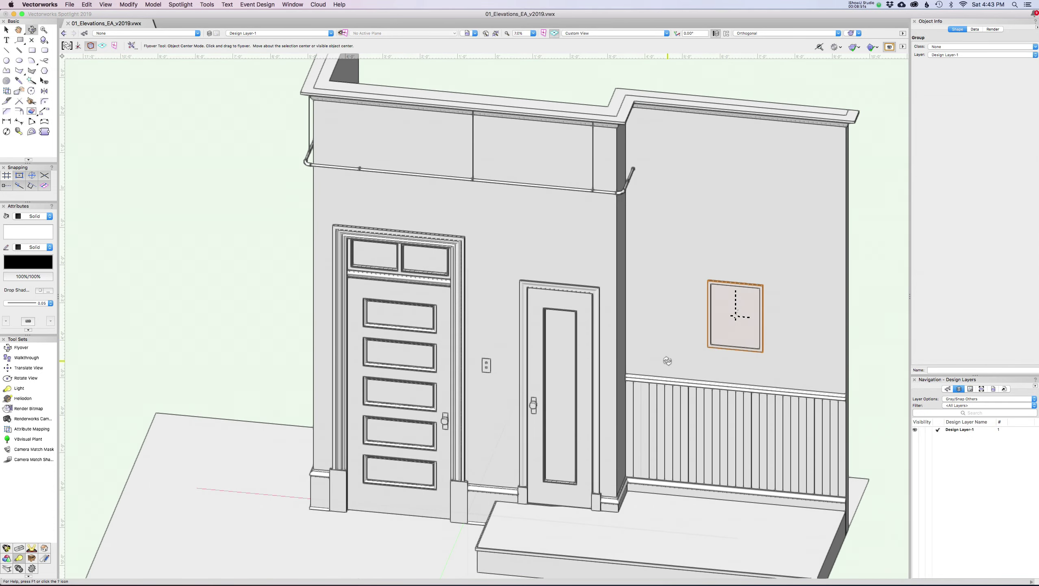
pyautogui.moveTo(667, 360); pyautogui.dragTo(511, 305)
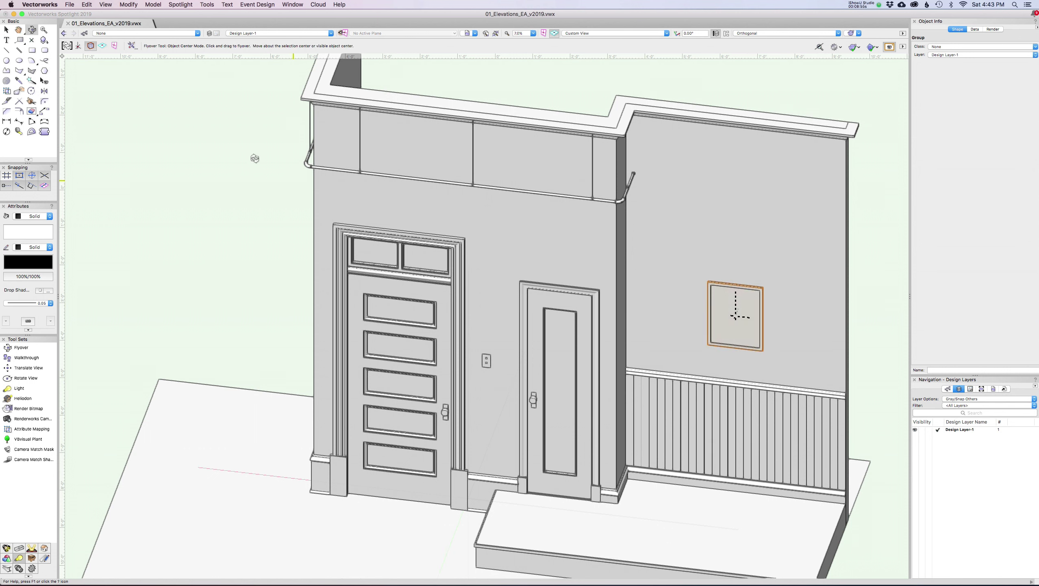
# - Orbit around the light switch plate, then return to Interactive Origin and zoom out
pyautogui.press('x')
pyautogui.click(487, 360)
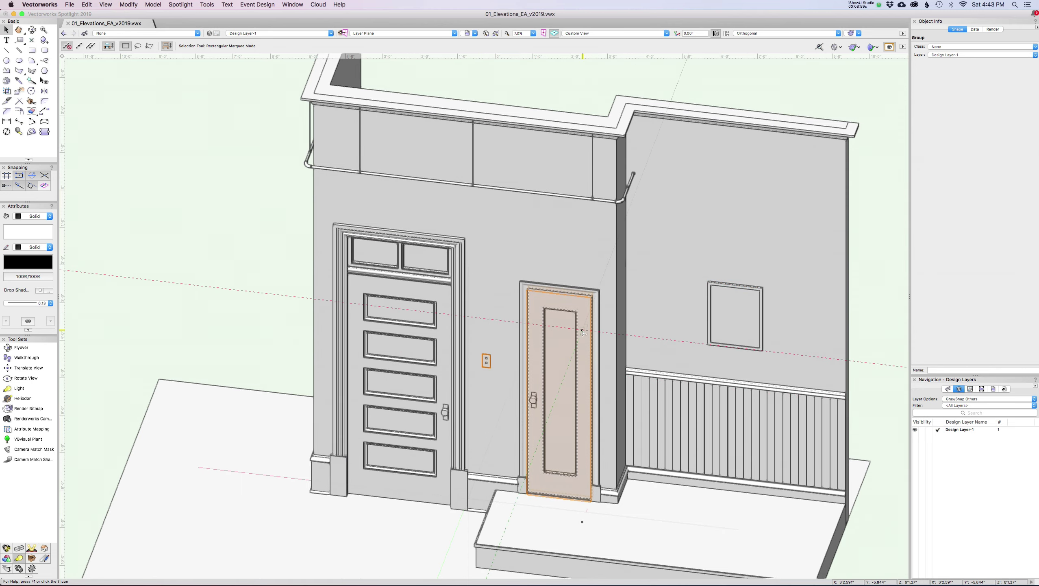
pyautogui.hotkey('shift', 'c')
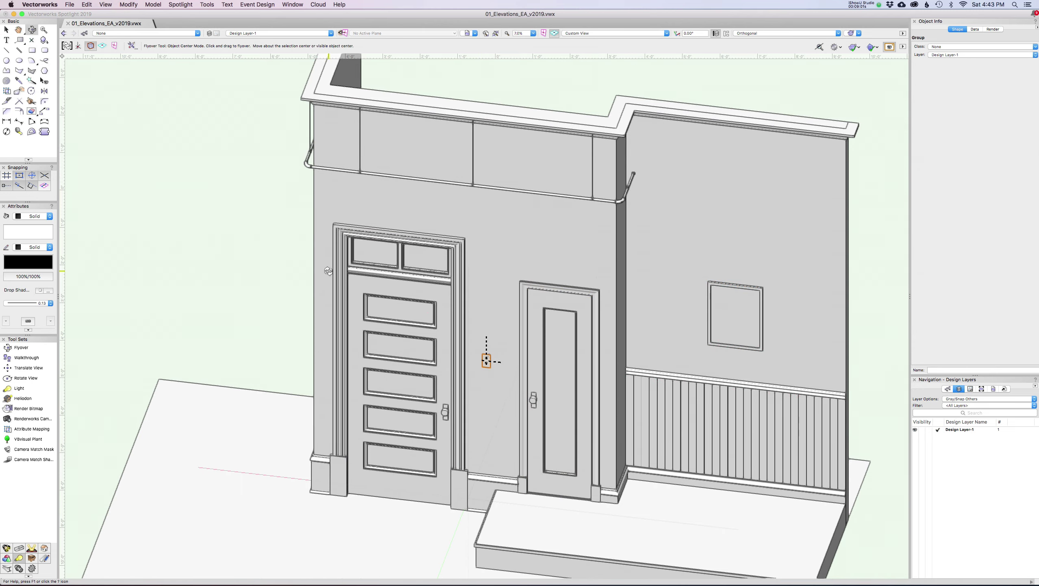
pyautogui.moveTo(474, 372)
pyautogui.mouseDown()
pyautogui.moveTo(484, 360)
pyautogui.moveTo(615, 386)
pyautogui.moveTo(313, 297)
pyautogui.moveTo(483, 370)
pyautogui.mouseUp()
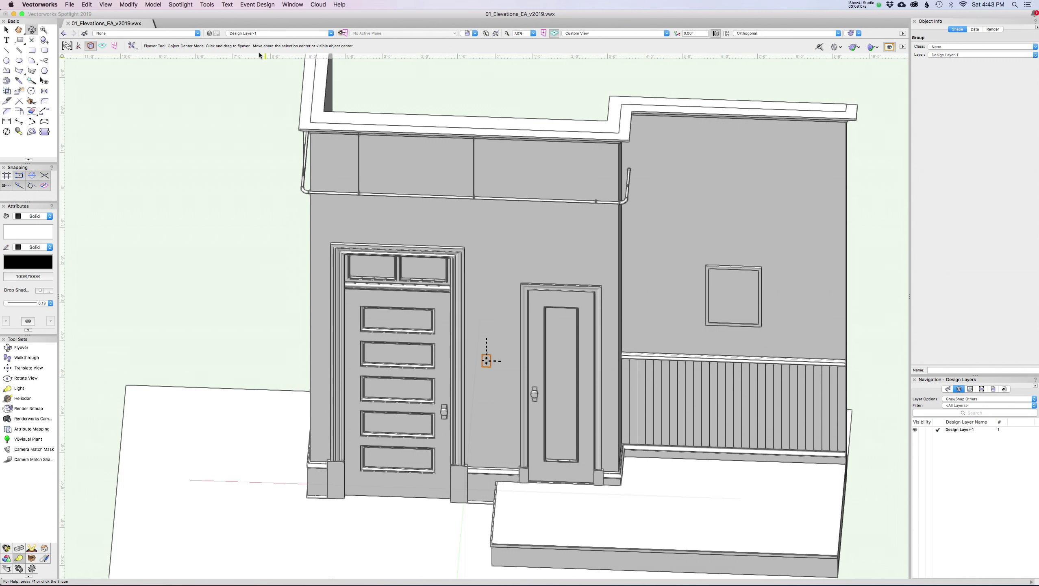
pyautogui.click(78, 45)
pyautogui.moveTo(78, 52); pyautogui.dragTo(323, 272)
pyautogui.scroll(-2, 549, 344)
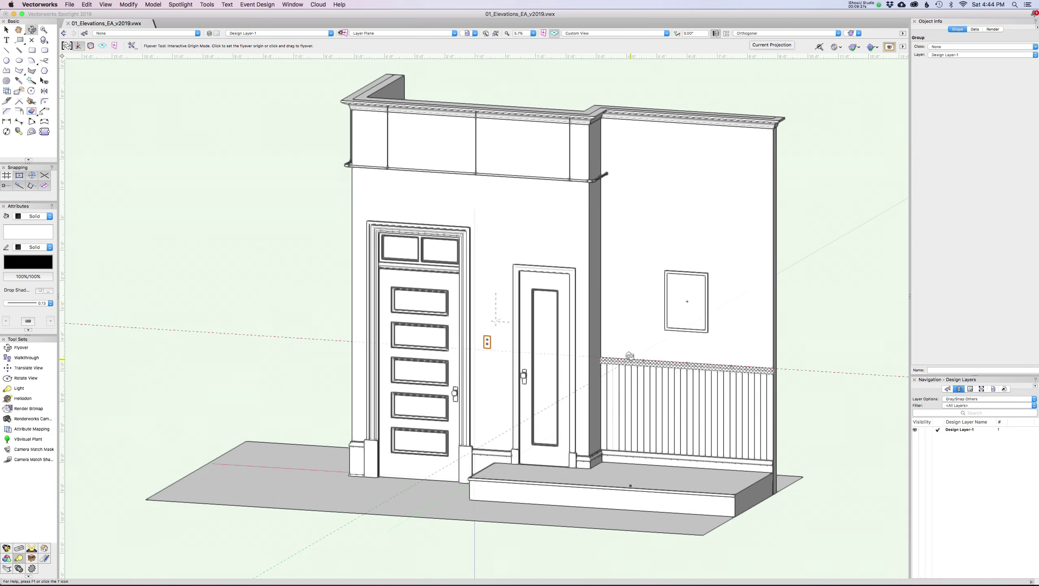
# - Orbit the set wall to angled views, jump to Left Isometric, zoom out and rotate toward the front
pyautogui.moveTo(497, 320); pyautogui.dragTo(569, 300)
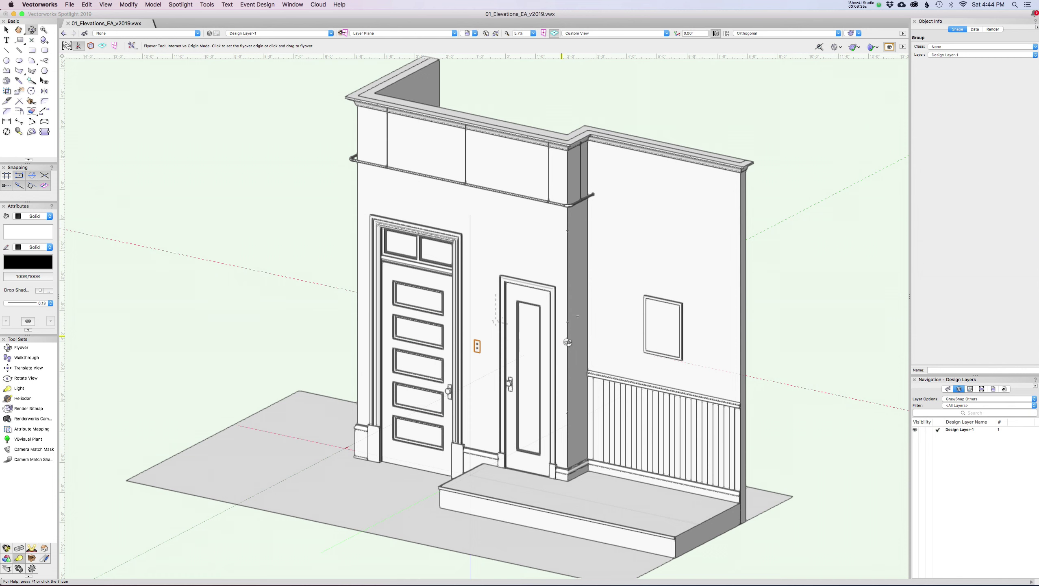
pyautogui.click(370, 209)
pyautogui.moveTo(734, 209); pyautogui.dragTo(677, 218)
pyautogui.press('1')
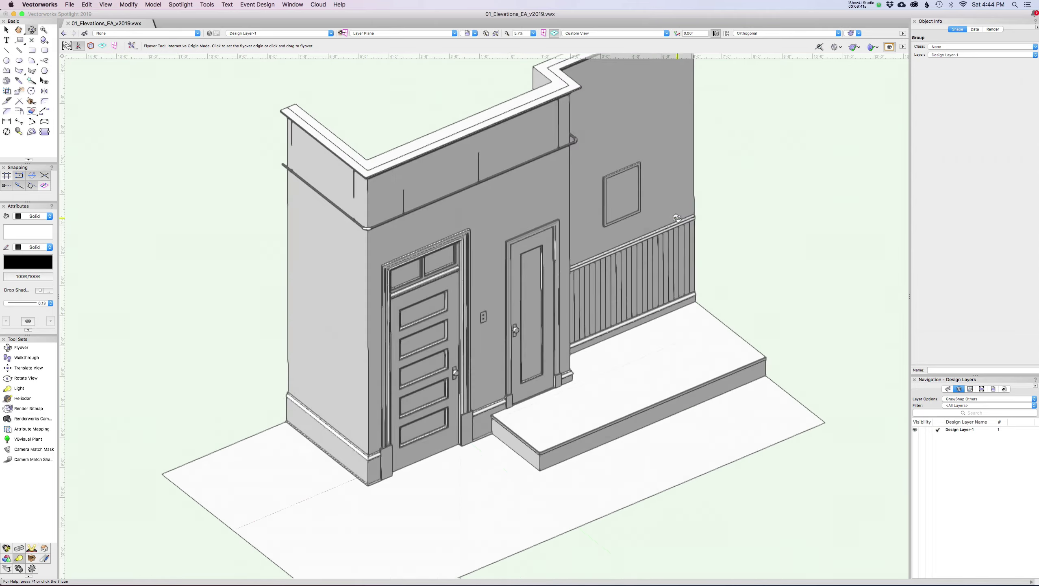
pyautogui.scroll(-3, 684, 231)
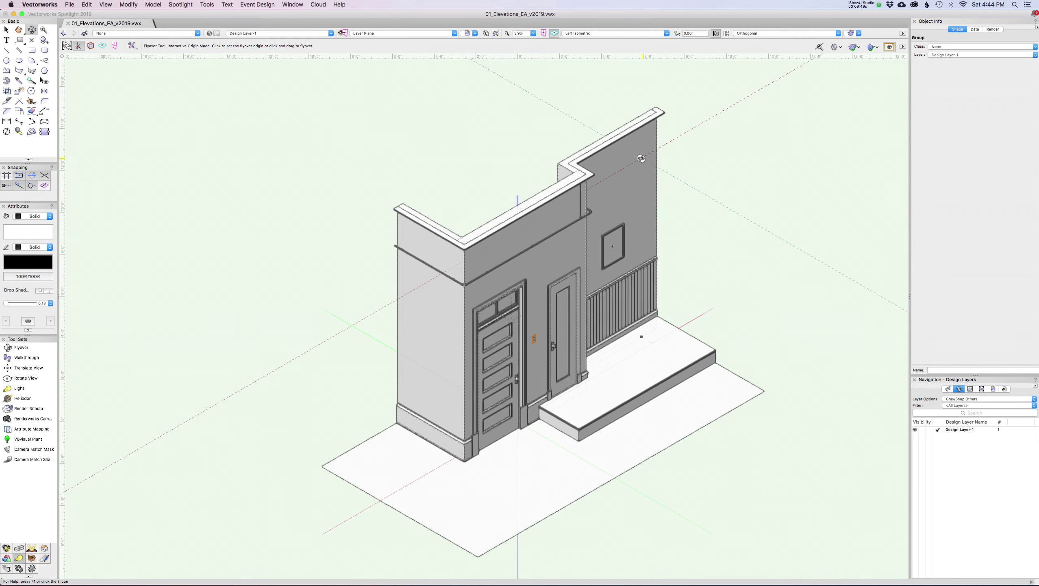
pyautogui.moveTo(698, 152); pyautogui.dragTo(438, 47)
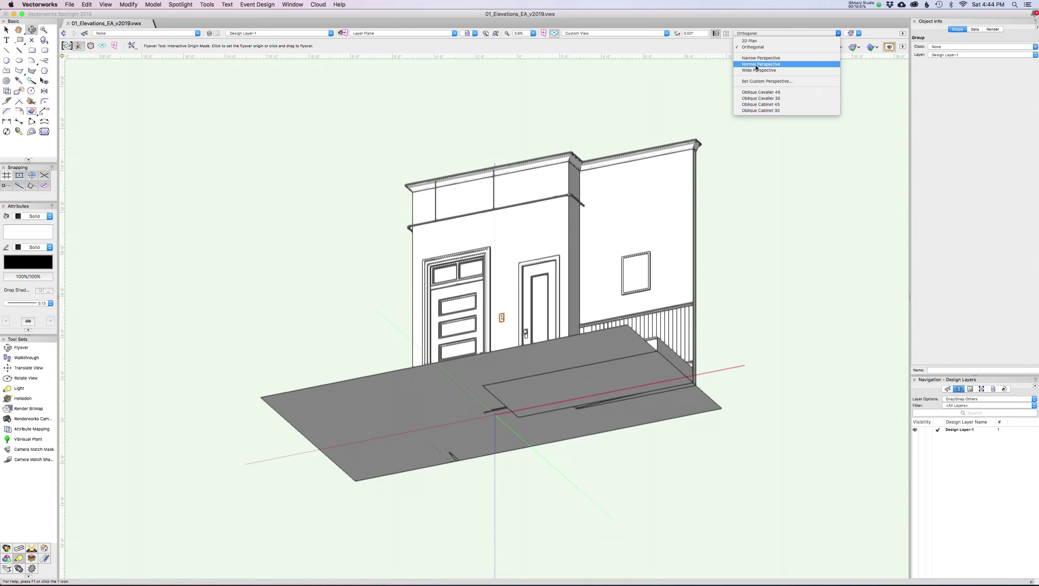
# - Switch to Normal Perspective, orbit around the facade against the sky, then snap to Front view
pyautogui.click(759, 64)
pyautogui.moveTo(755, 64); pyautogui.dragTo(754, 251)
pyautogui.moveTo(570, 310); pyautogui.dragTo(513, 271)
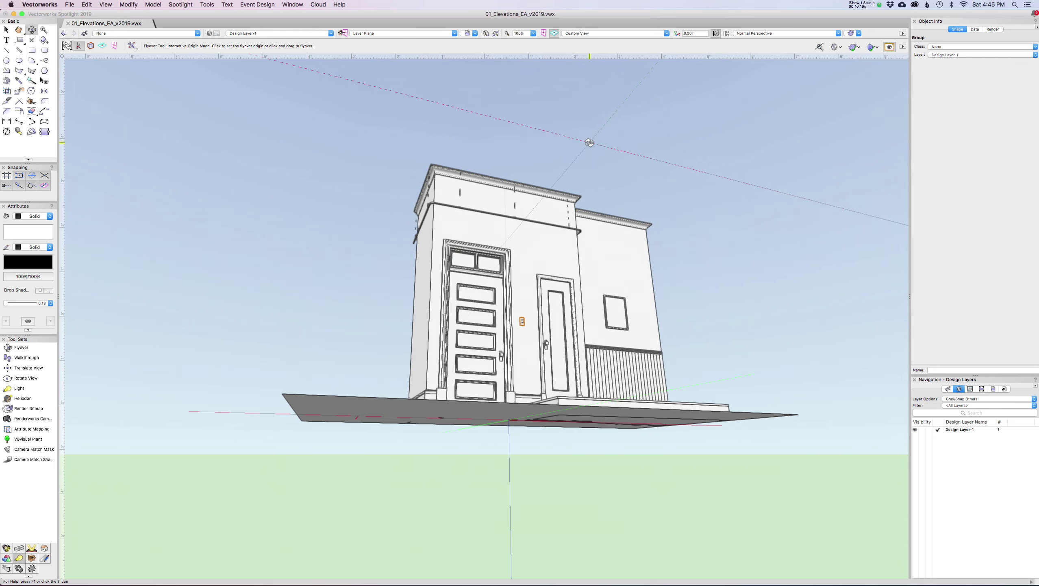
pyautogui.moveTo(608, 394)
pyautogui.mouseDown()
pyautogui.moveTo(567, 324)
pyautogui.moveTo(451, 316)
pyautogui.moveTo(843, 270)
pyautogui.moveTo(422, 257)
pyautogui.moveTo(677, 246)
pyautogui.mouseUp()
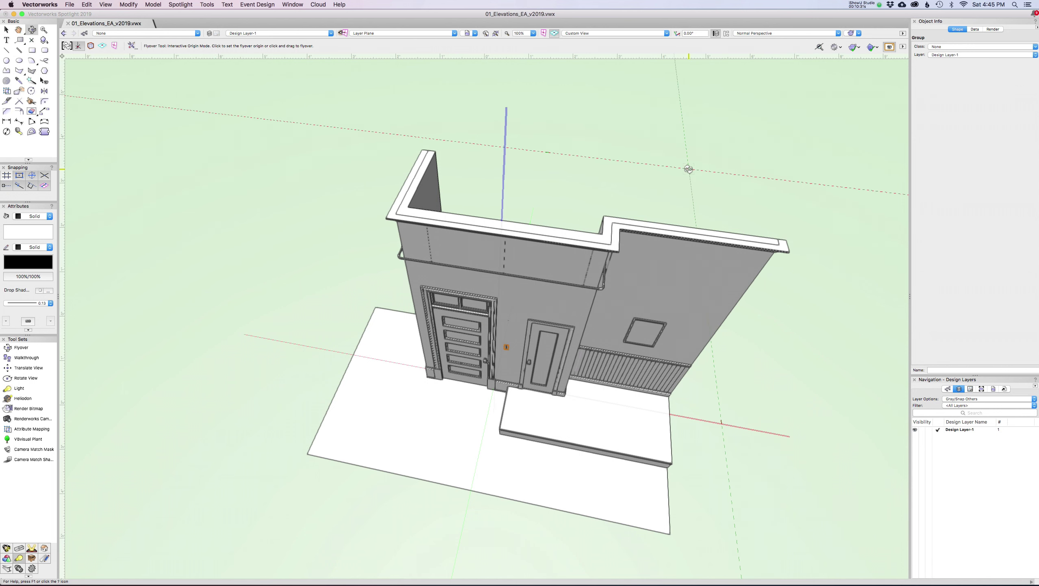
pyautogui.moveTo(563, 218); pyautogui.dragTo(602, 225)
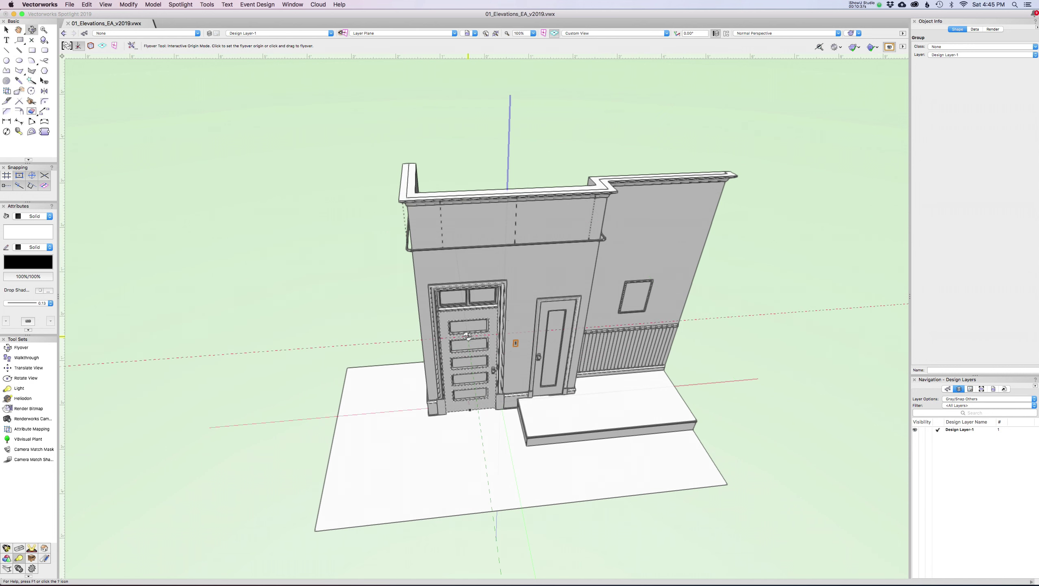
pyautogui.press('2')
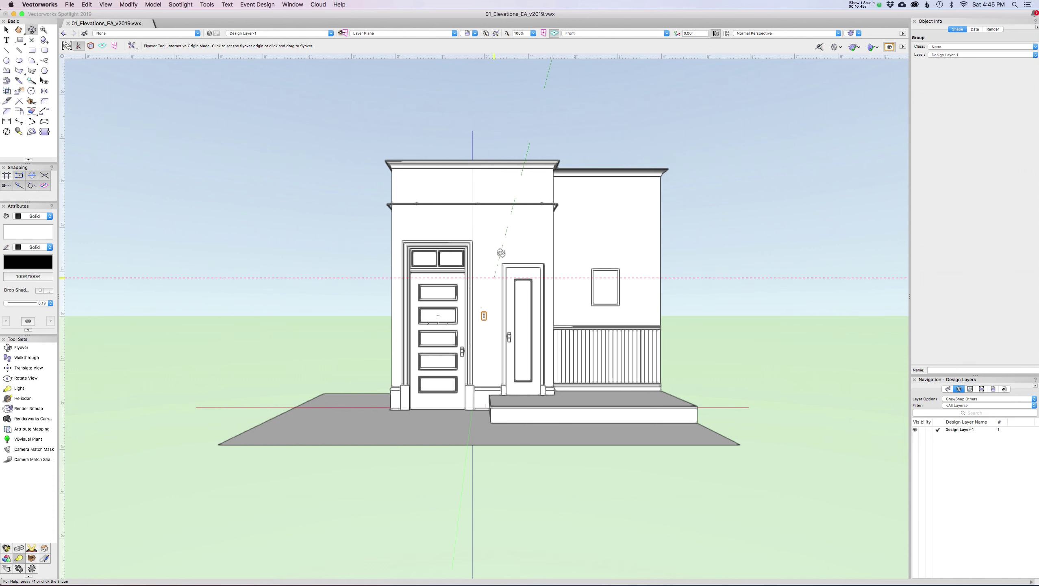
# - Toggle the projection to Orthogonal and back to Normal Perspective, then orbit to an angled view
pyautogui.click(760, 34)
pyautogui.click(761, 47)
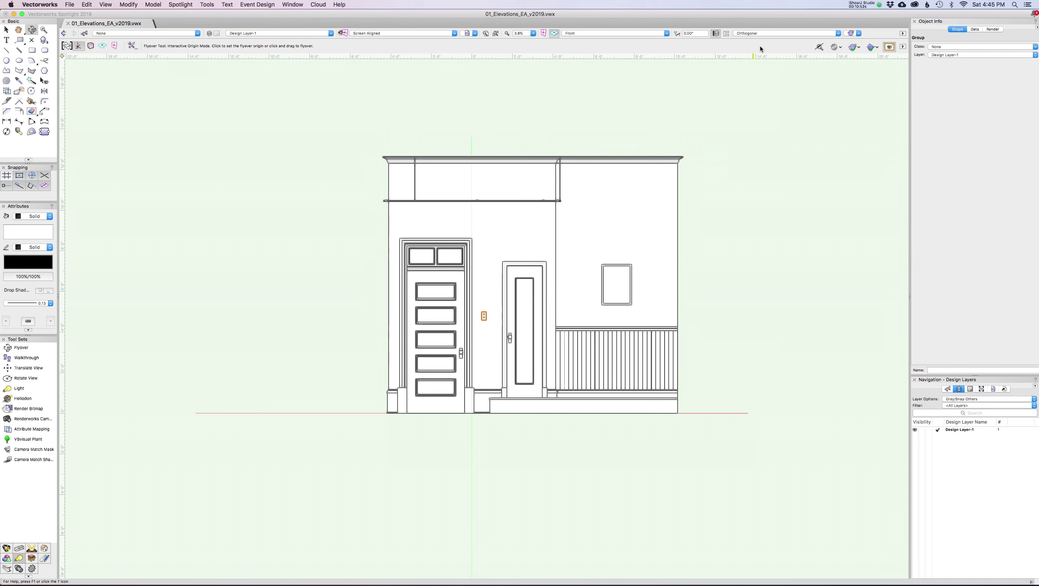
pyautogui.click(757, 35)
pyautogui.click(758, 60)
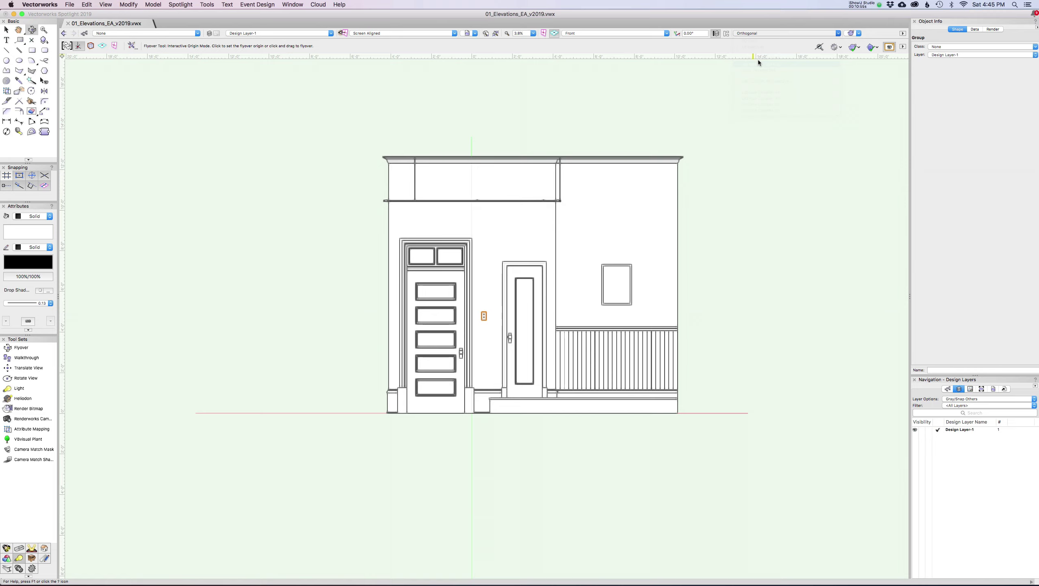
pyautogui.moveTo(543, 193); pyautogui.dragTo(548, 317)
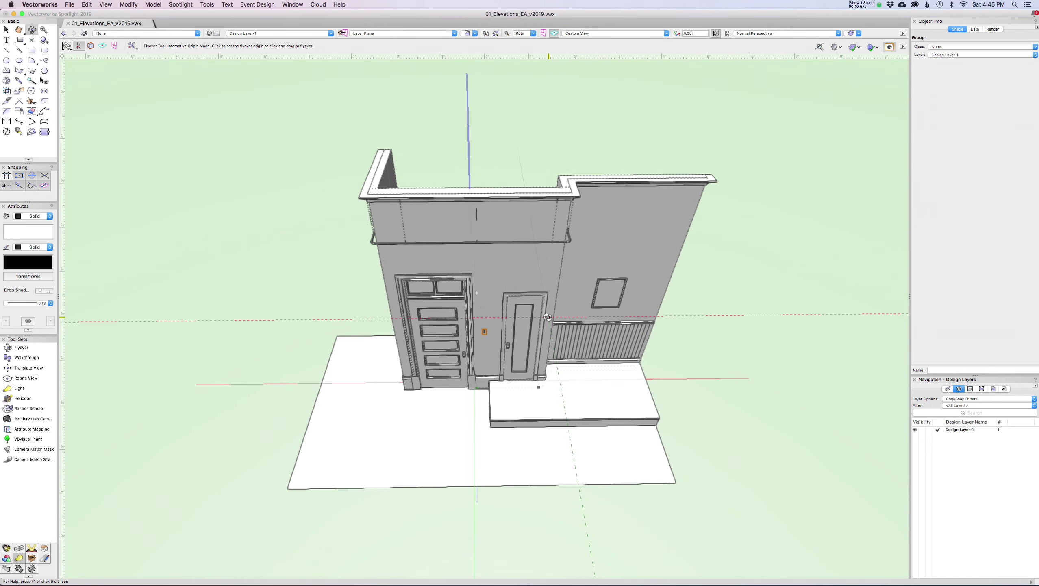
# - In Top/Plan, try Normal Perspective, Orthogonal, then Normal Perspective again, and orbit into an oblique view
pyautogui.press('F5')
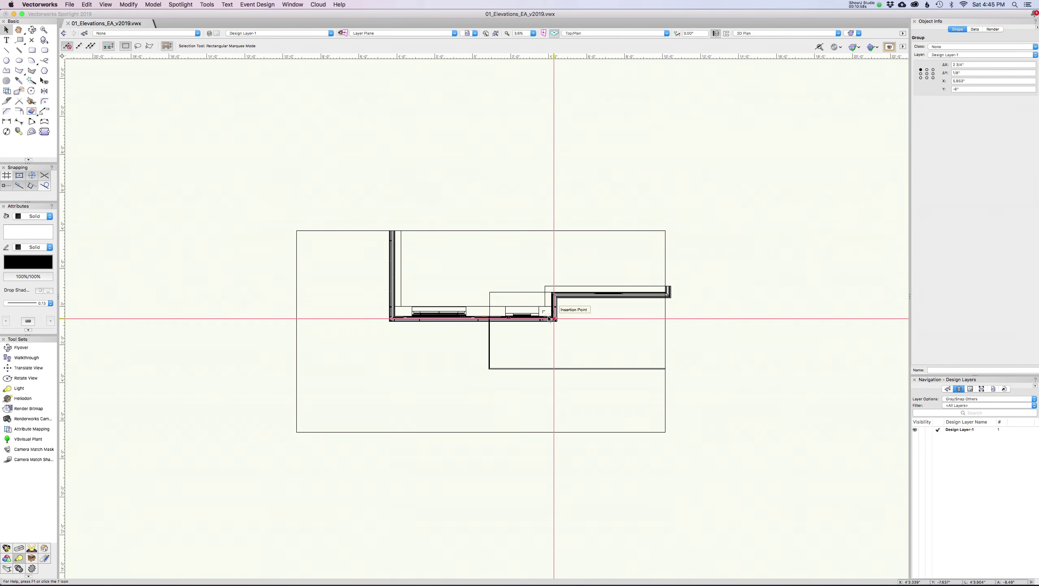
pyautogui.click(752, 33)
pyautogui.click(756, 63)
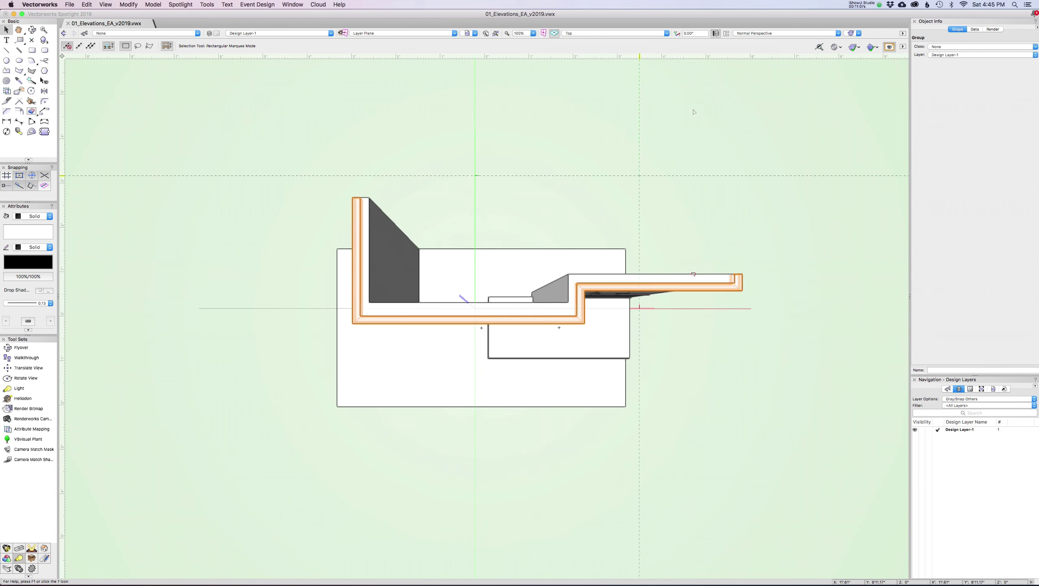
pyautogui.click(767, 34)
pyautogui.click(768, 45)
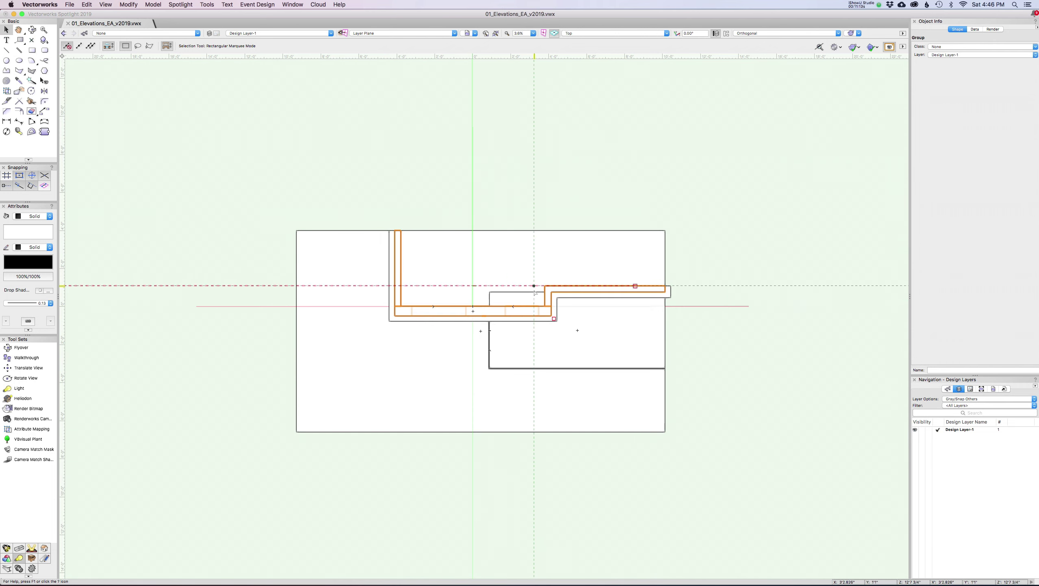
pyautogui.click(763, 33)
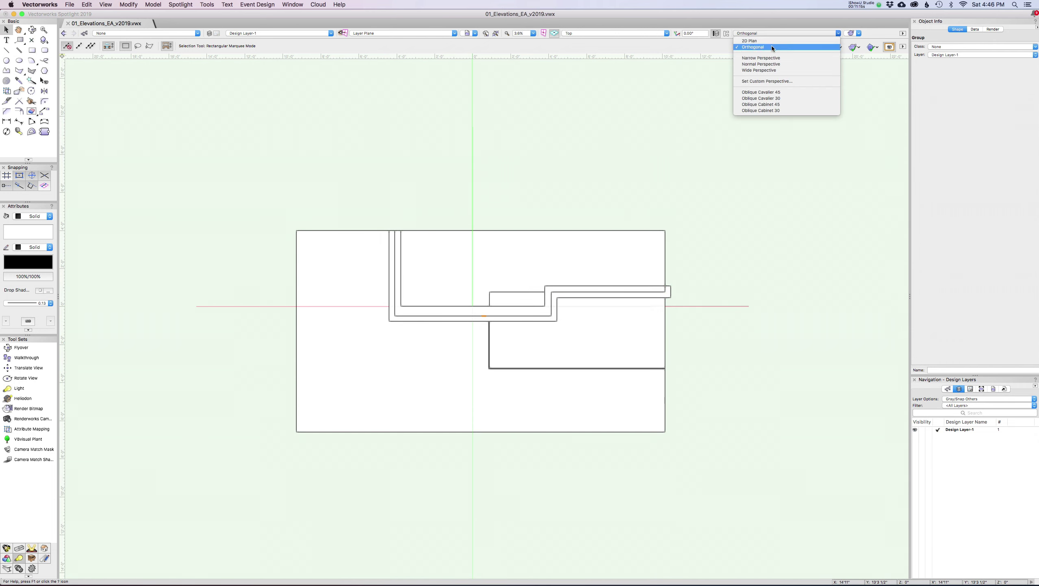
pyautogui.click(771, 66)
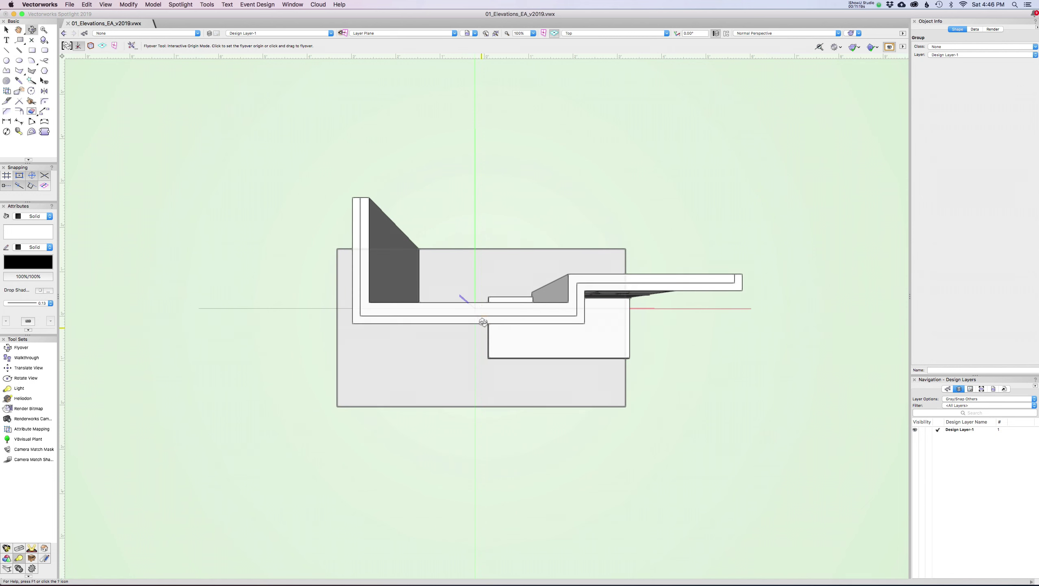
pyautogui.hotkey('shift', 'c')
pyautogui.moveTo(462, 337); pyautogui.dragTo(371, 325)
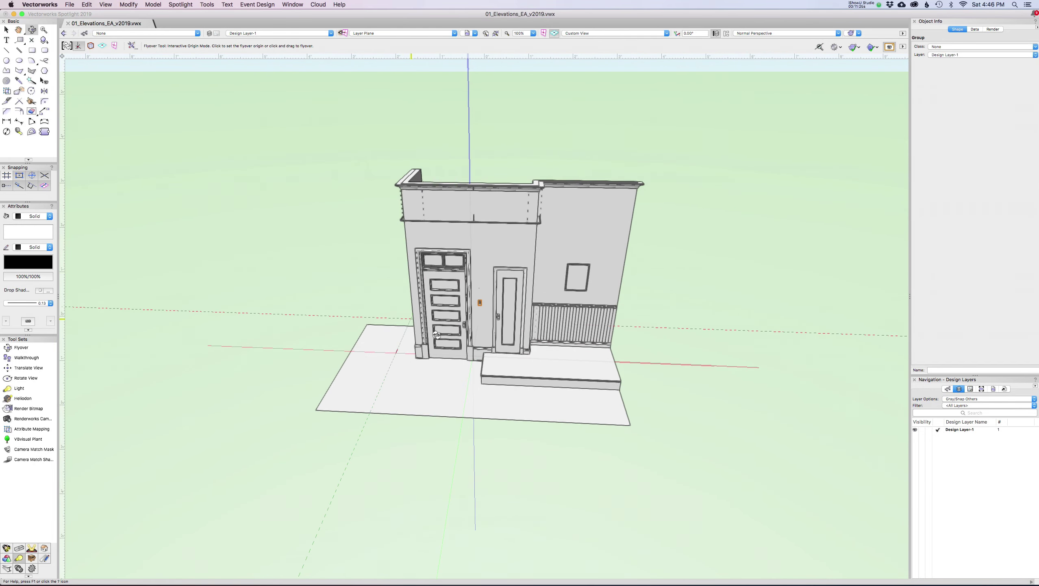
# - Orbit the model through several oblique angles, zooming in and out to see the whole wall corner
pyautogui.moveTo(426, 375); pyautogui.dragTo(491, 372)
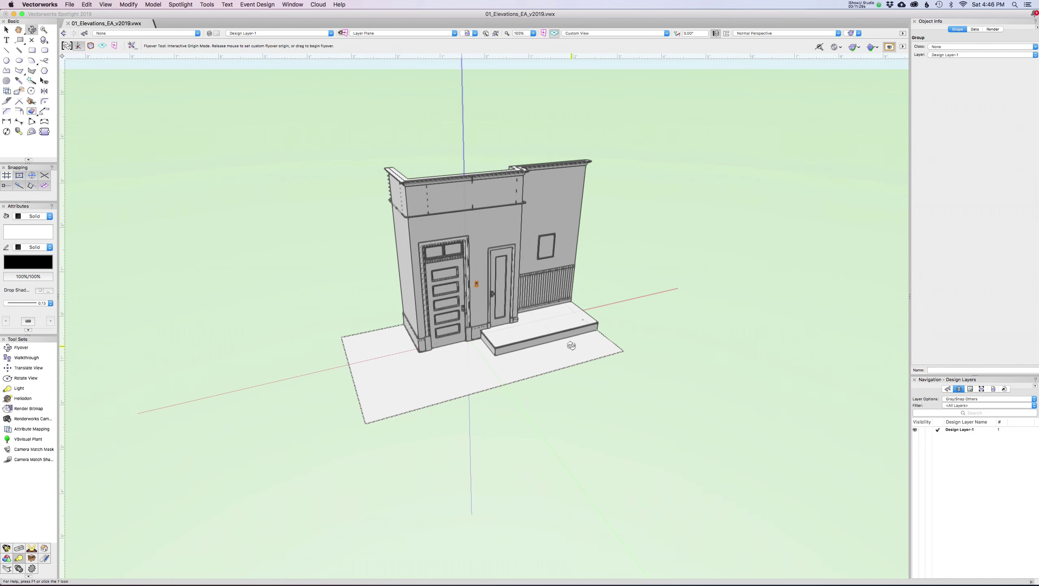
pyautogui.moveTo(572, 346); pyautogui.dragTo(516, 360)
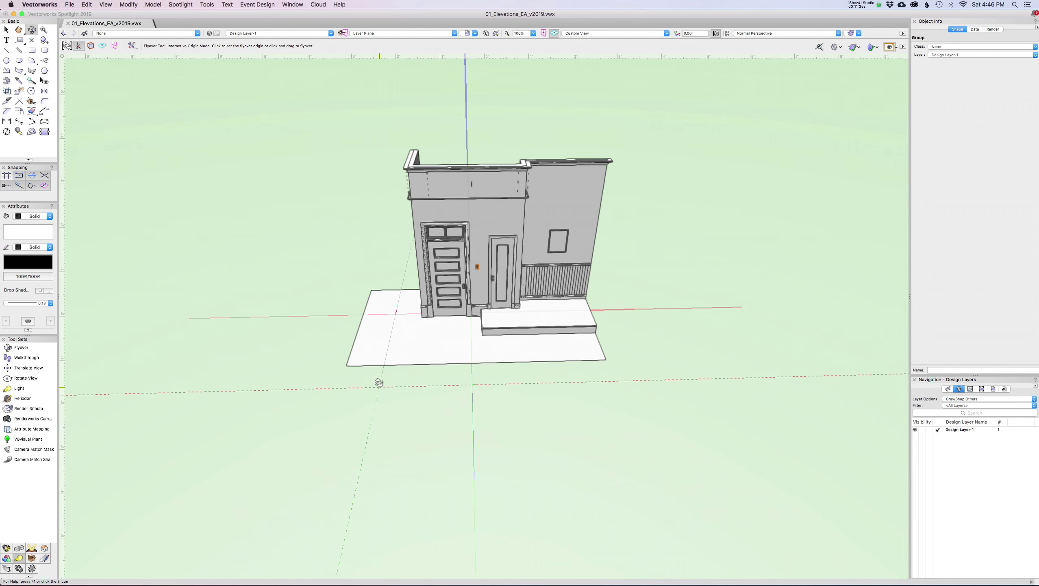
pyautogui.moveTo(394, 322)
pyautogui.mouseDown()
pyautogui.moveTo(292, 299)
pyautogui.moveTo(391, 313)
pyautogui.mouseUp()
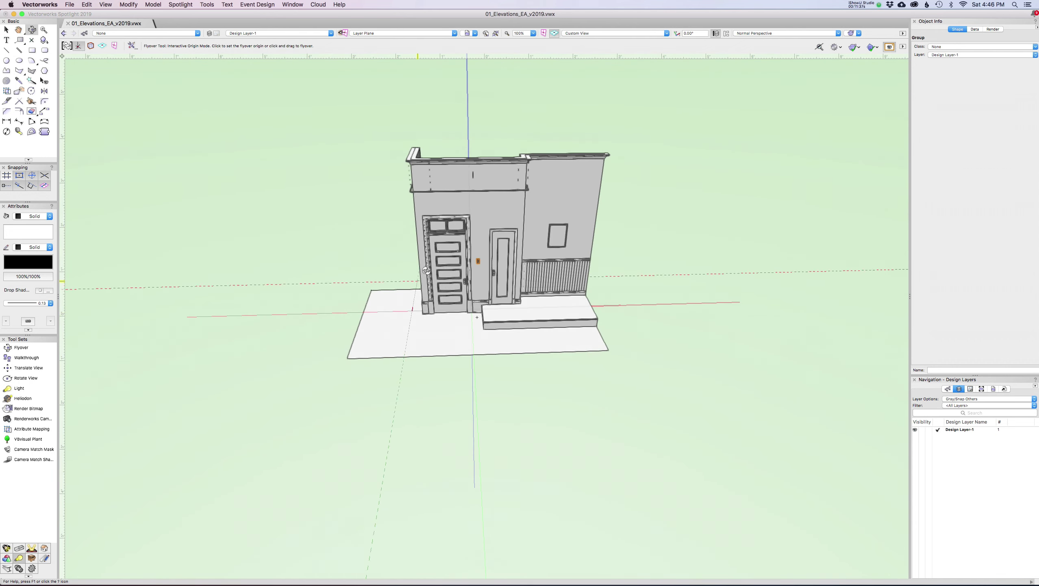
pyautogui.moveTo(557, 221); pyautogui.dragTo(607, 165)
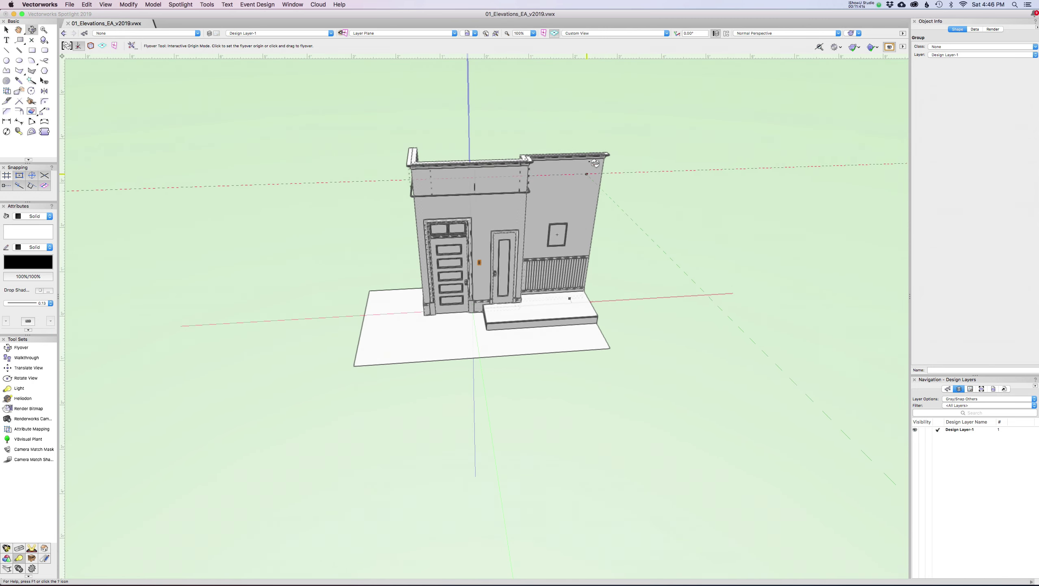
pyautogui.scroll(5, 598, 160)
pyautogui.scroll(8, 597, 159)
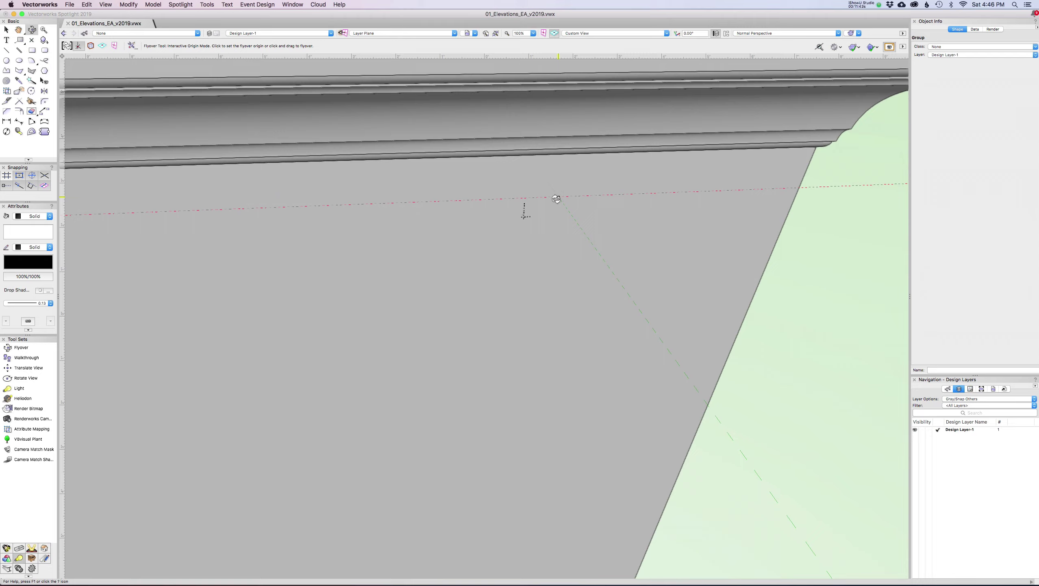
pyautogui.scroll(-5, 534, 218)
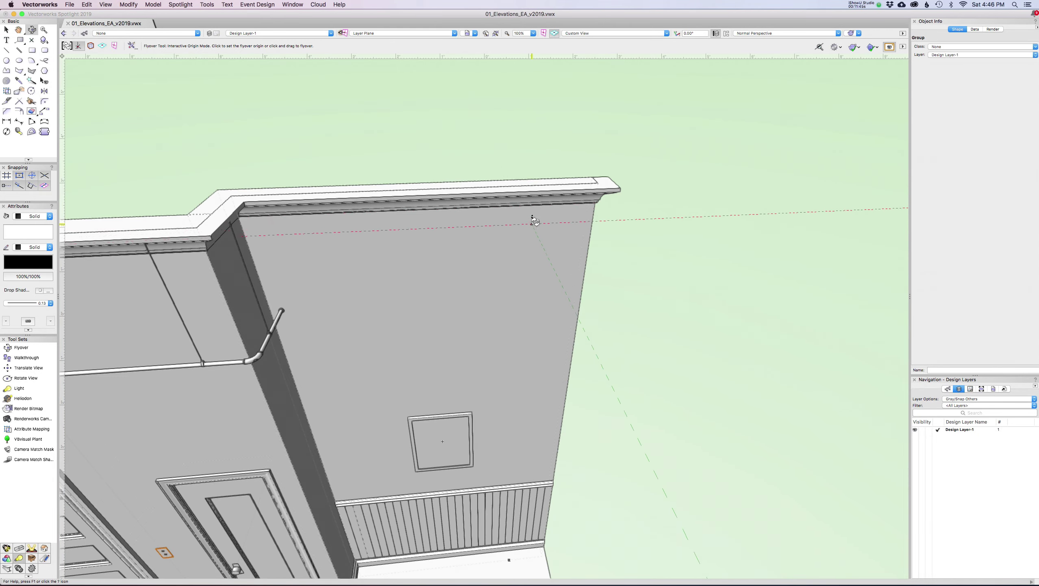
pyautogui.scroll(4, 534, 217)
pyautogui.scroll(-6, 537, 224)
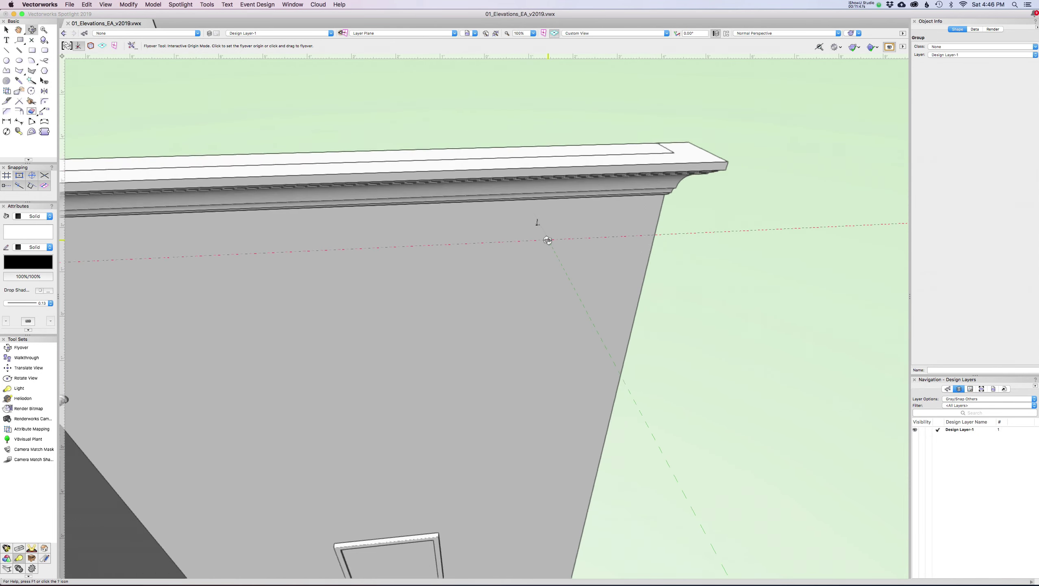
pyautogui.moveTo(531, 472); pyautogui.dragTo(464, 386)
# - Pan, fly around the left side and front face pivoting at the door frame, then go to Top/Plan
pyautogui.press('space')
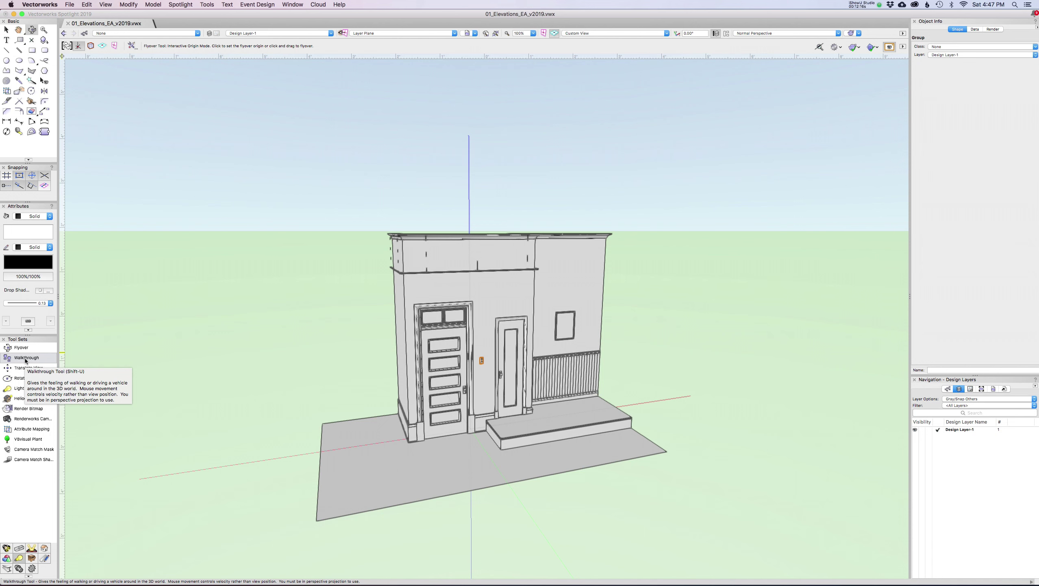
pyautogui.click(20, 347)
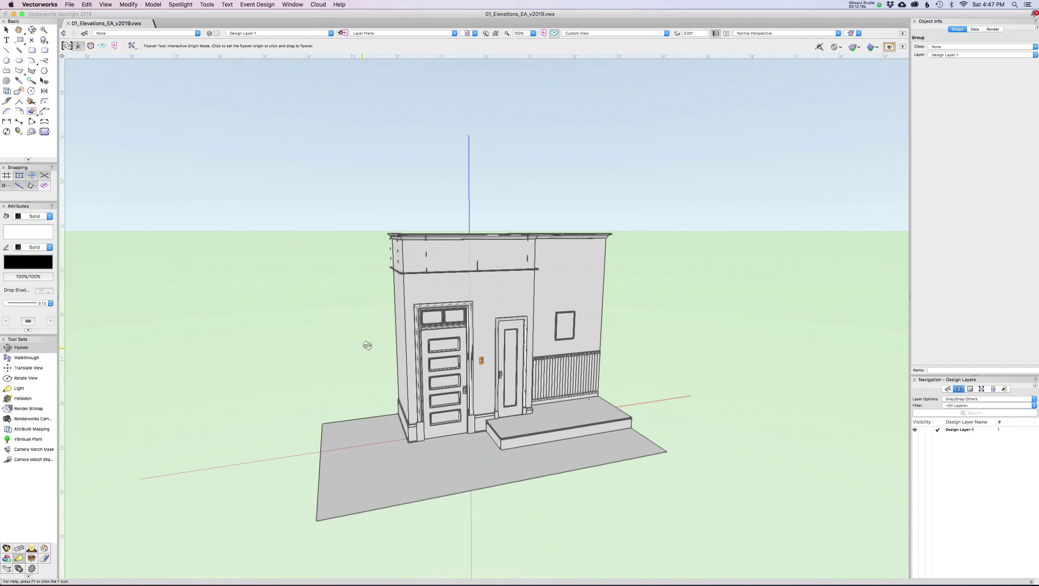
pyautogui.moveTo(367, 345); pyautogui.dragTo(404, 343)
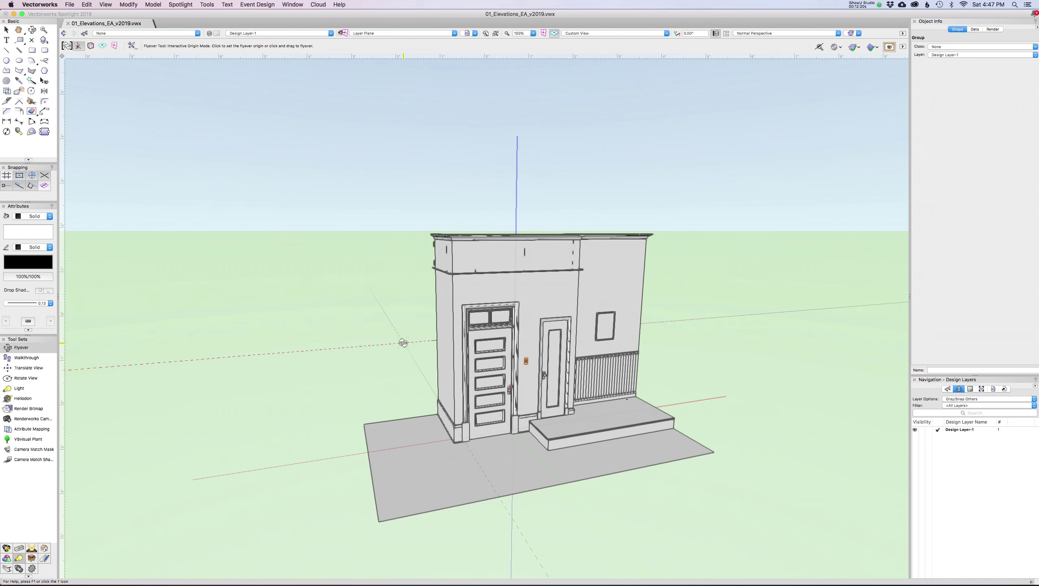
pyautogui.moveTo(403, 343); pyautogui.dragTo(554, 401)
pyautogui.click(555, 401)
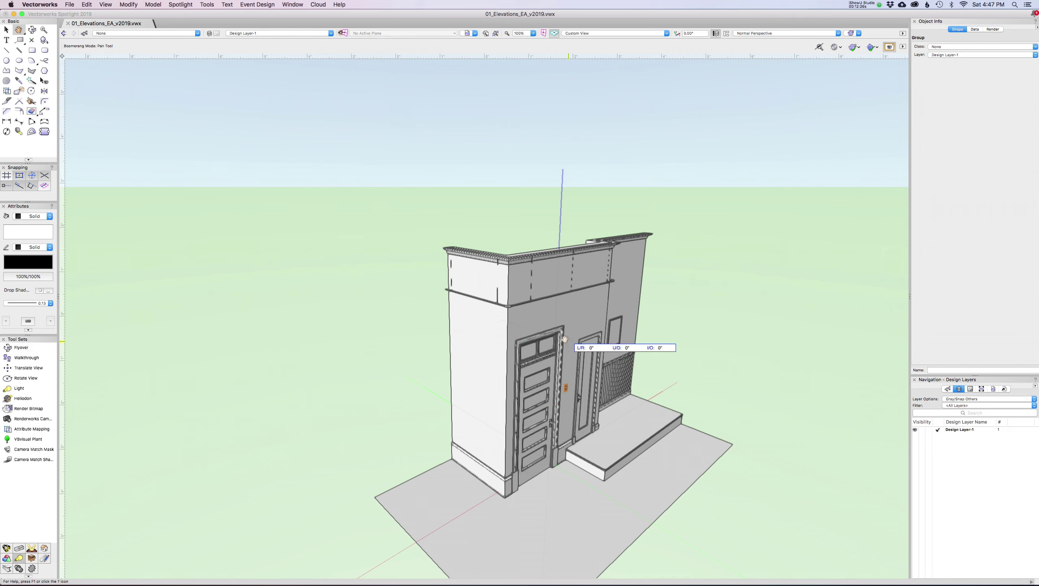
pyautogui.moveTo(580, 346); pyautogui.dragTo(453, 393)
pyautogui.press('super+5')
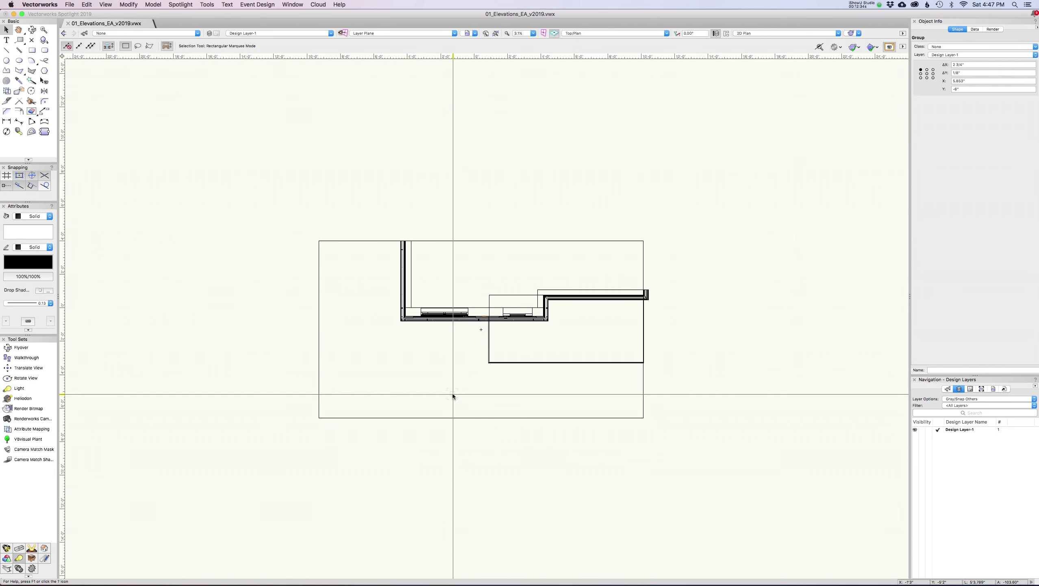
# - Cycle through Front, Right and Top/Plan views, then show Left Isometric as wireframe
pyautogui.press('super+2')
pyautogui.press('super+6')
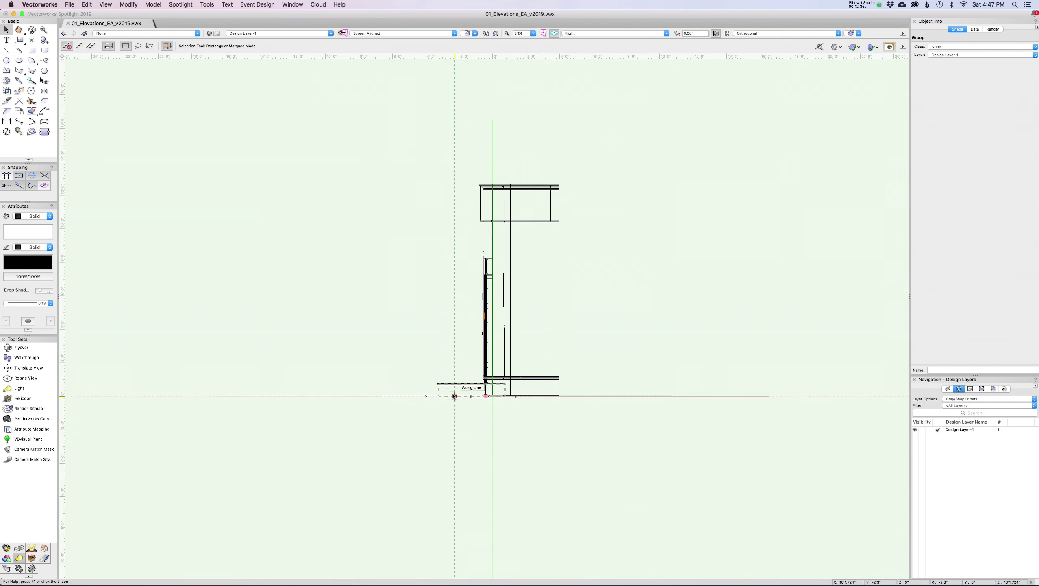
pyautogui.press('super+5')
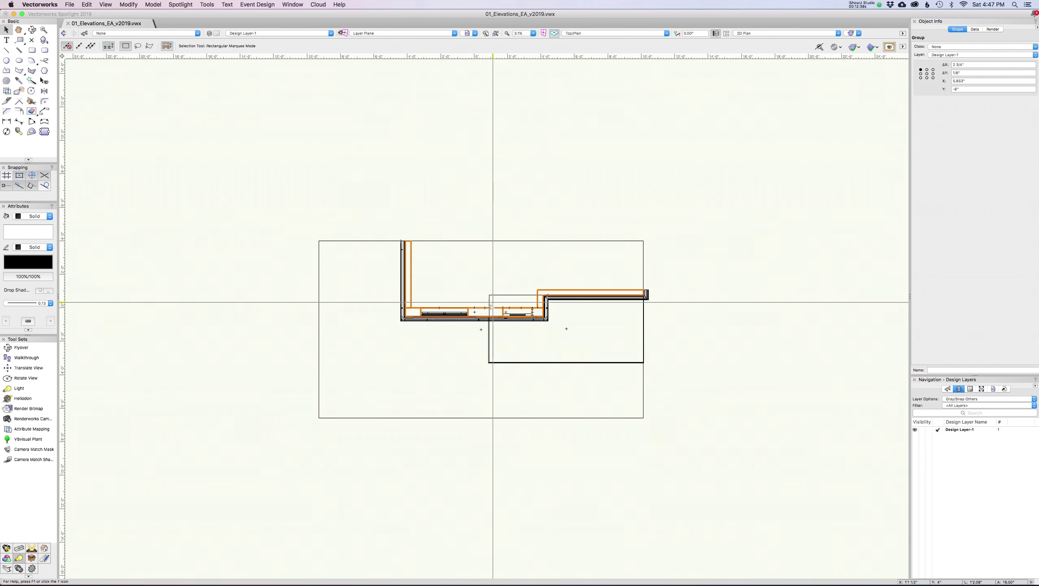
pyautogui.press('super+1')
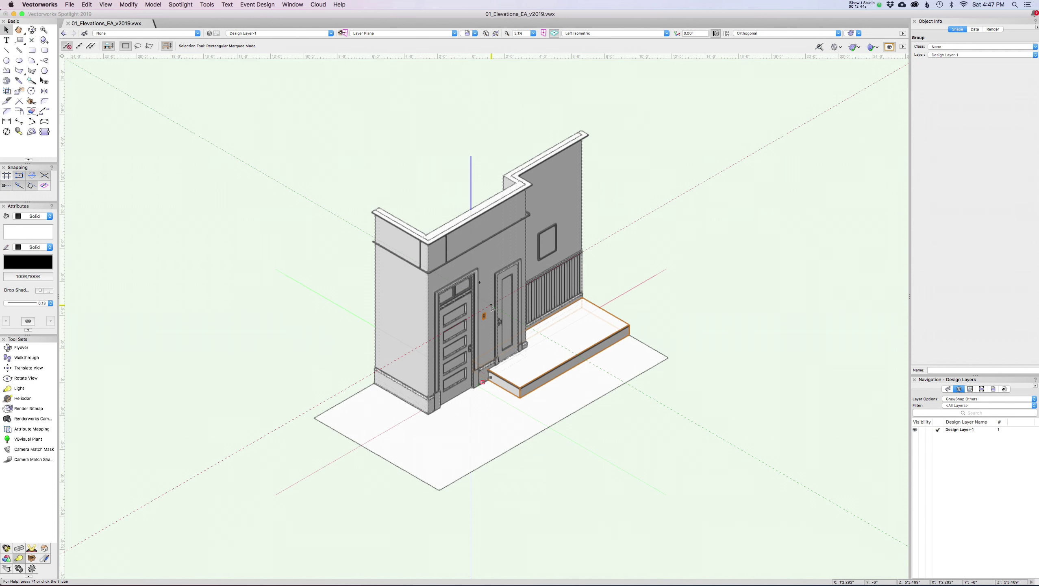
pyautogui.press('super+shift+w')
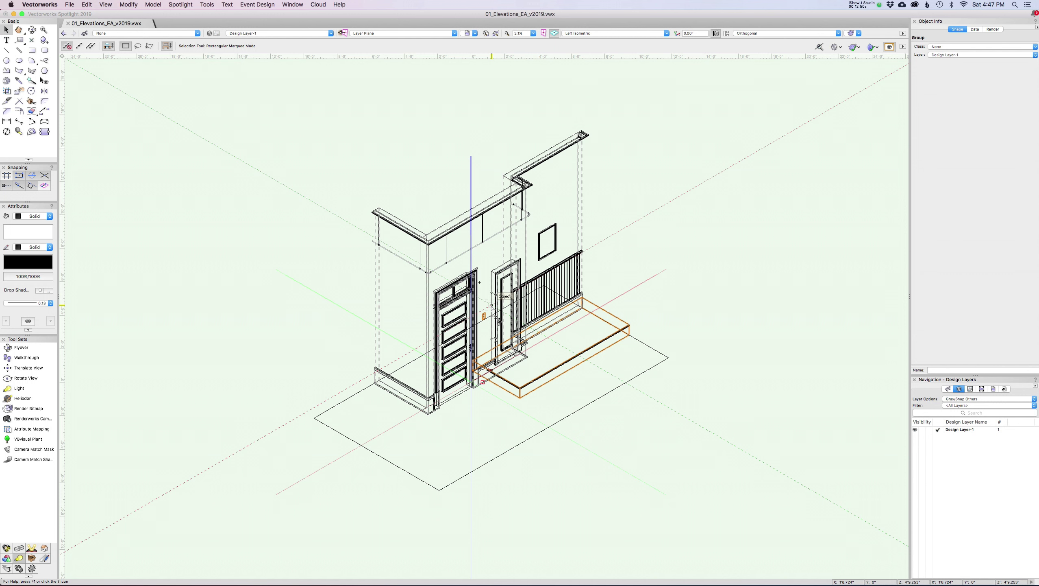
# - Open Vectorworks Preferences, move the dialog aside, and go to the 3D page
pyautogui.click(49, 4)
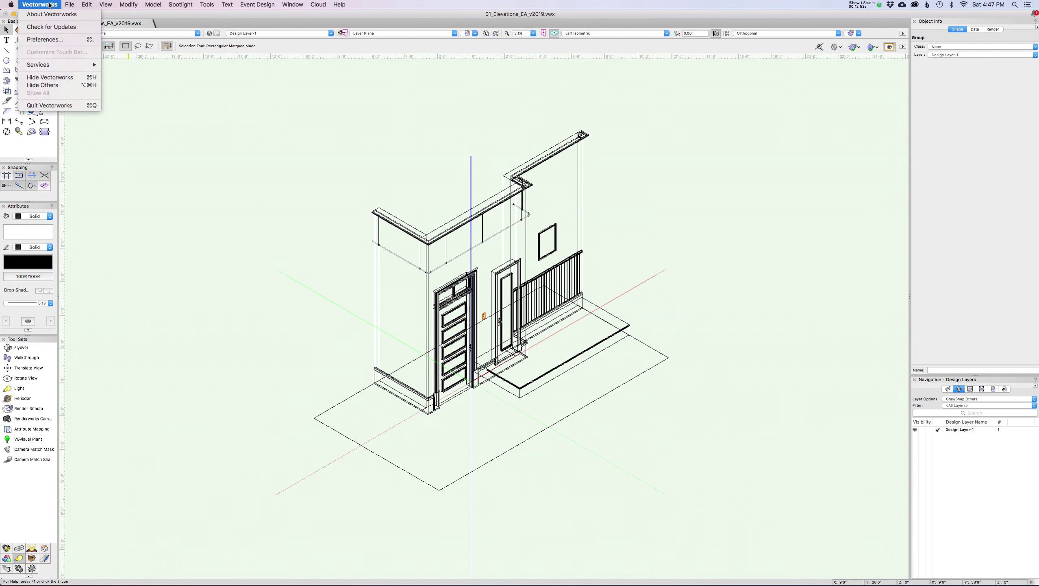
pyautogui.click(58, 41)
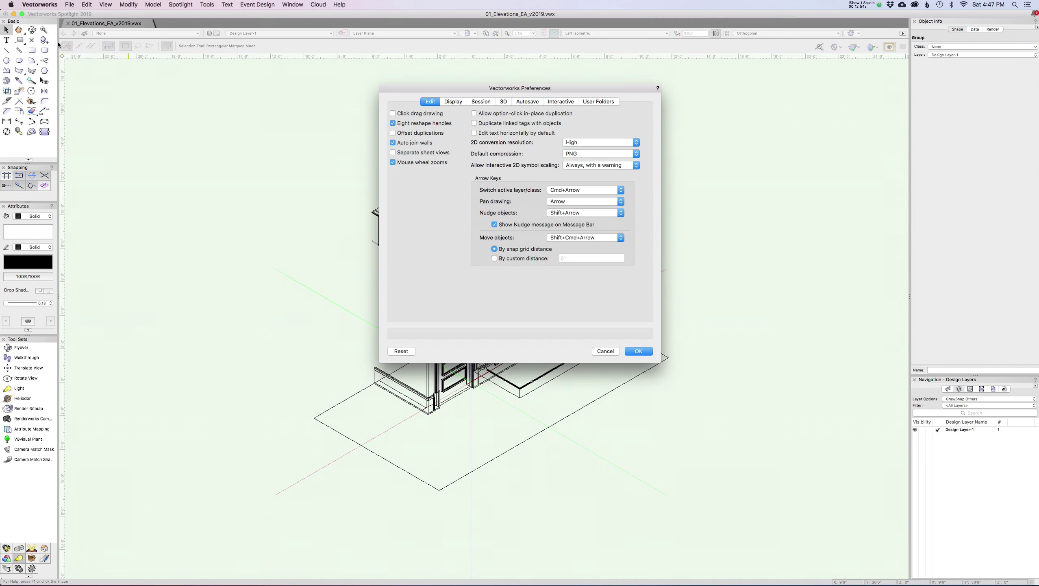
pyautogui.moveTo(497, 96); pyautogui.dragTo(644, 157)
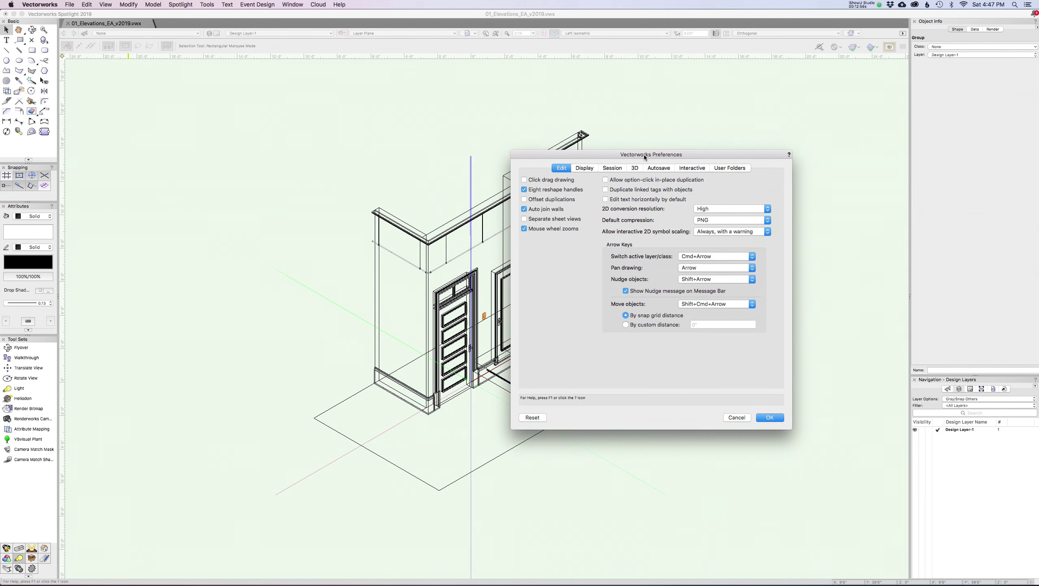
pyautogui.click(585, 168)
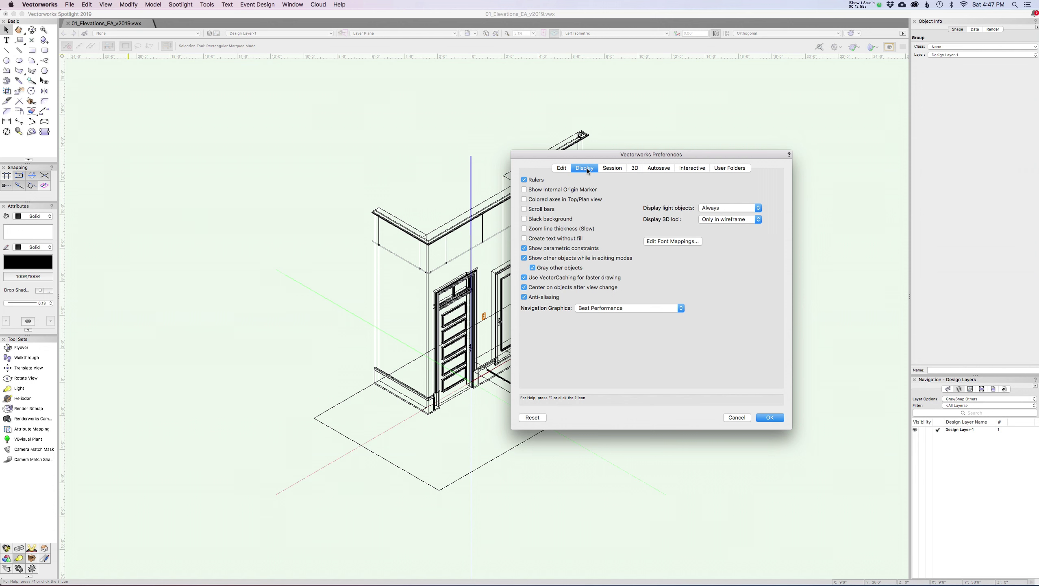
pyautogui.click(635, 169)
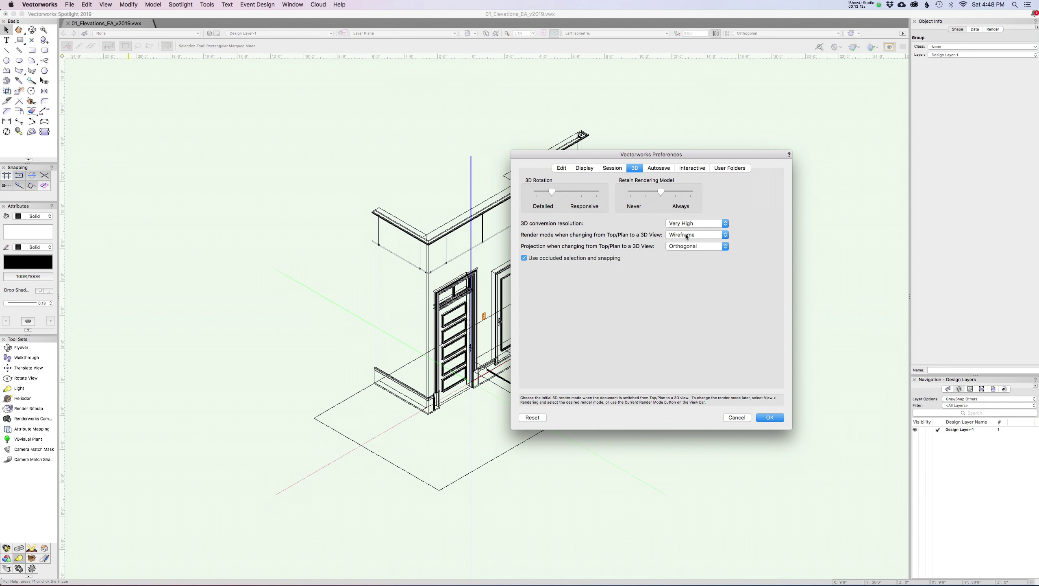
# - Change the 3D defaults from Wireframe/Orthogonal to OpenGL render mode and Normal Perspective projection
pyautogui.click(706, 237)
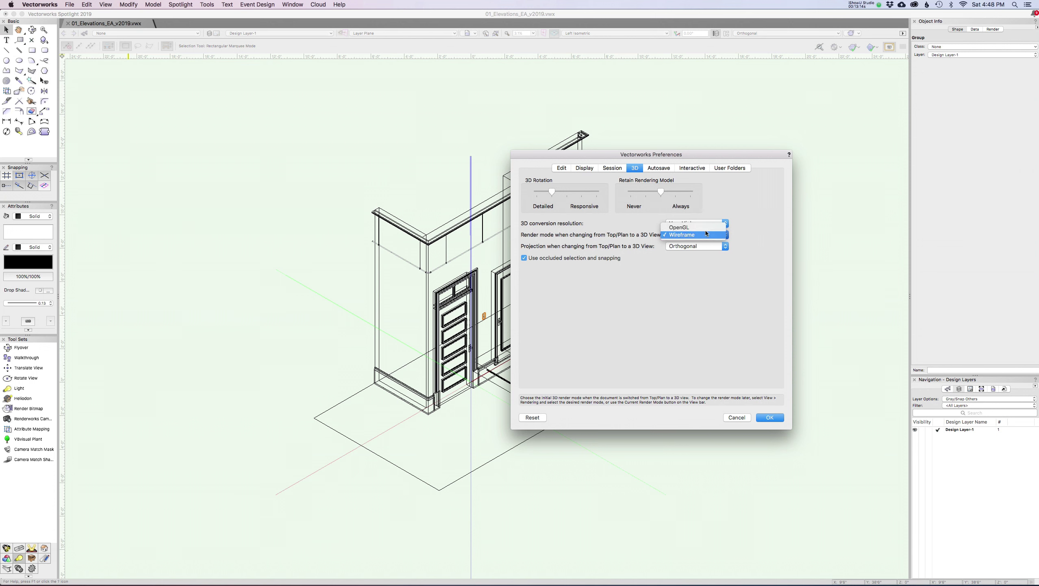
pyautogui.click(707, 234)
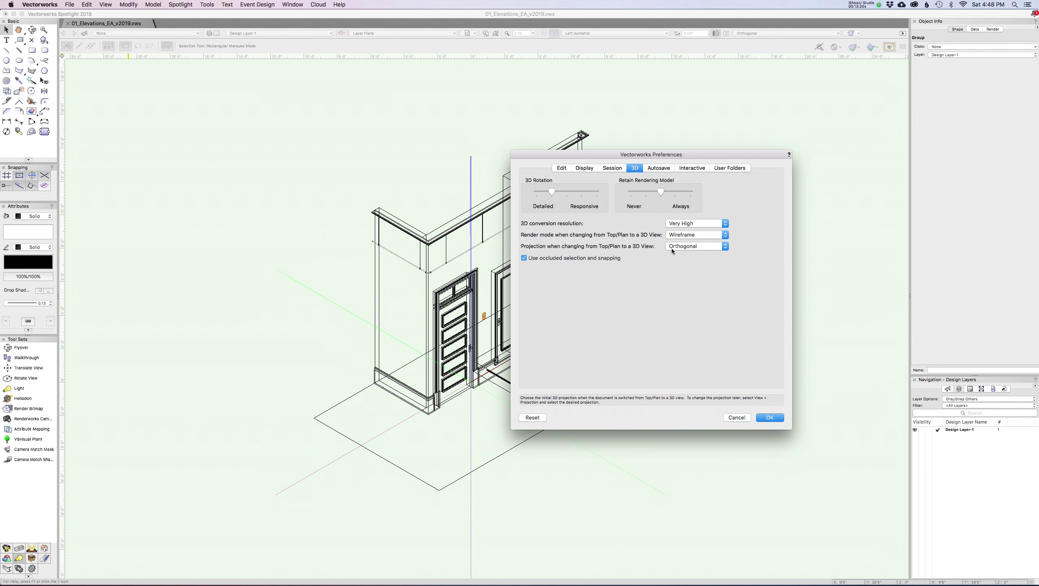
pyautogui.click(697, 247)
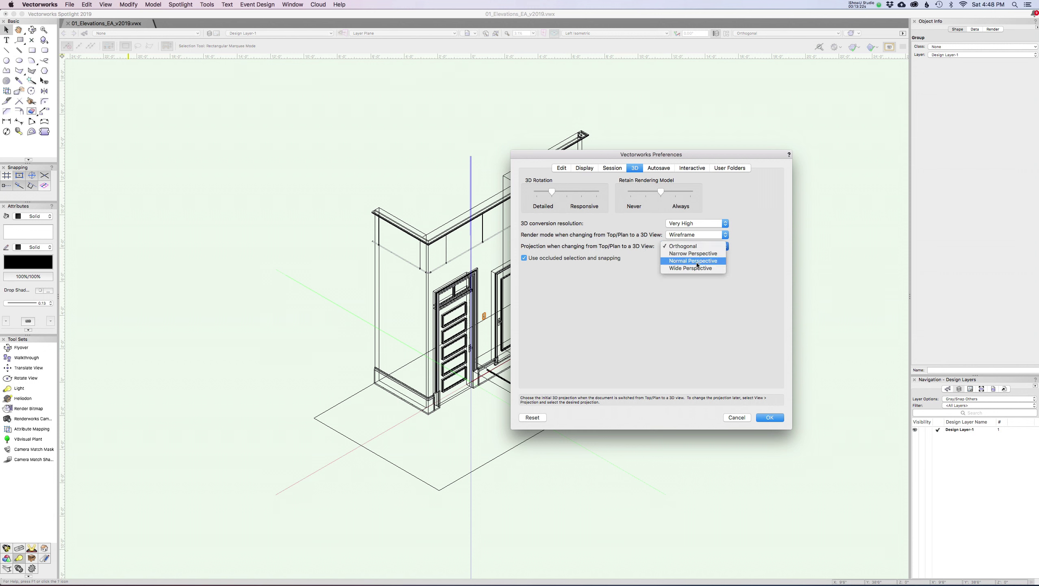
pyautogui.click(751, 265)
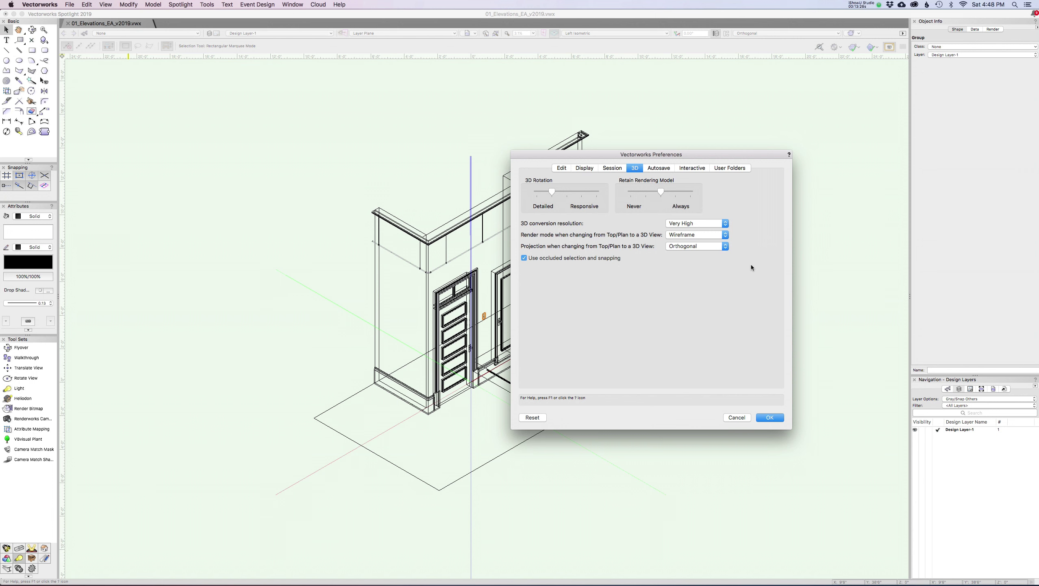
pyautogui.click(709, 234)
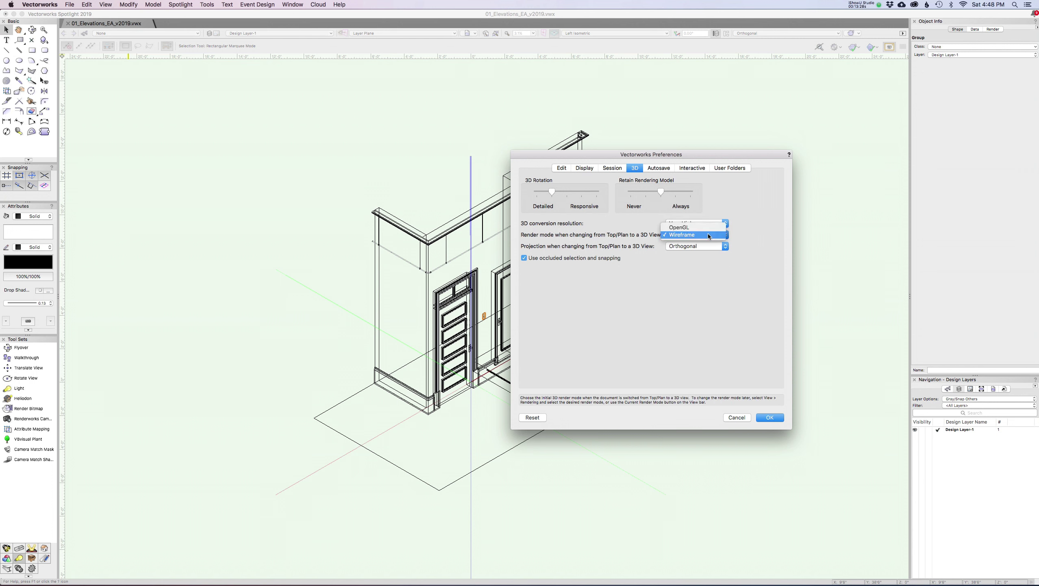
pyautogui.click(708, 228)
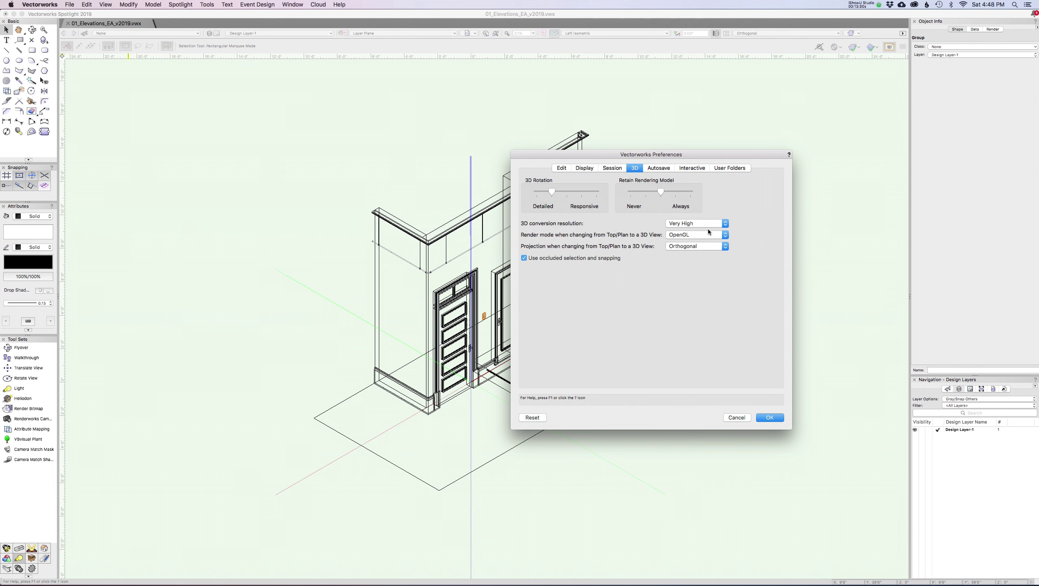
pyautogui.click(708, 246)
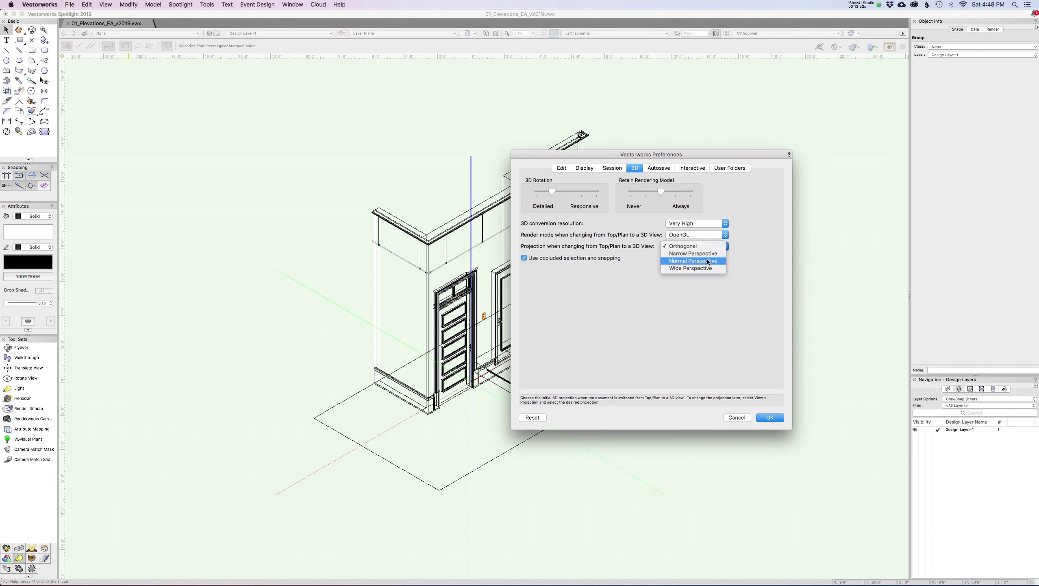
pyautogui.click(697, 261)
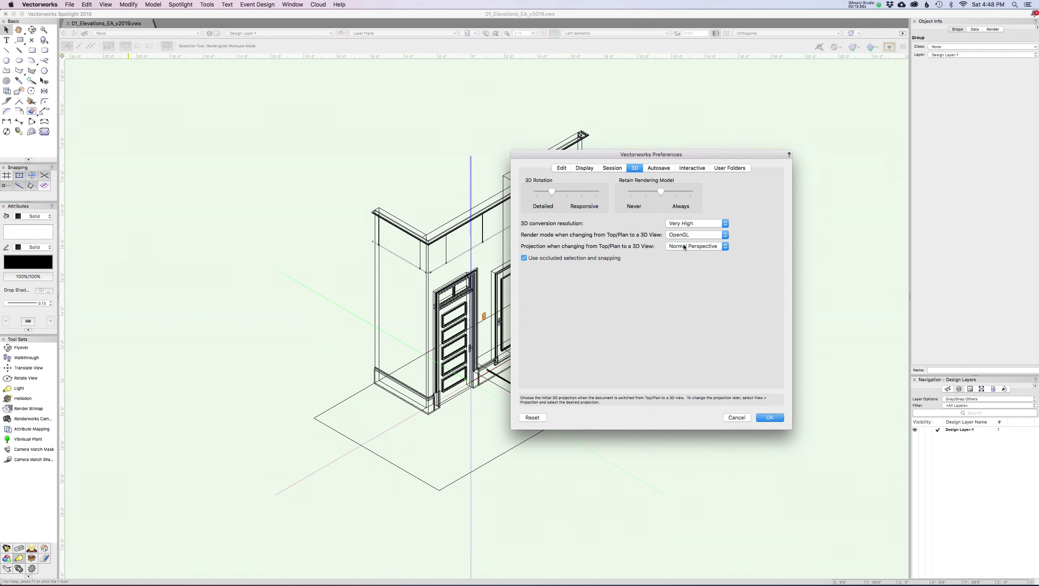
# - Apply the new 3D preferences, toggle back to Top/Plan, and orbit the plan up into shaded 3D
pyautogui.click(742, 417)
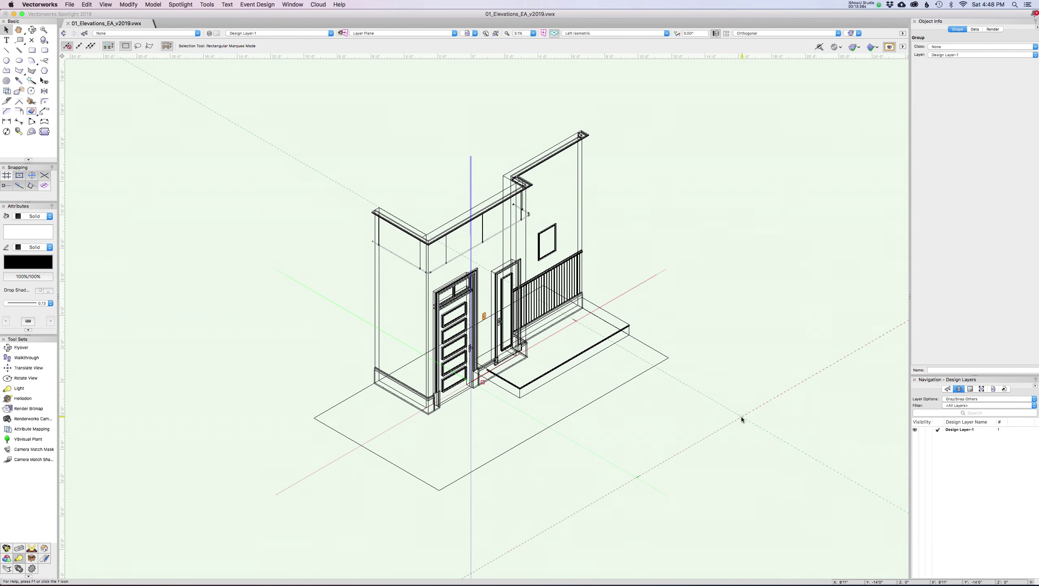
pyautogui.press('F5')
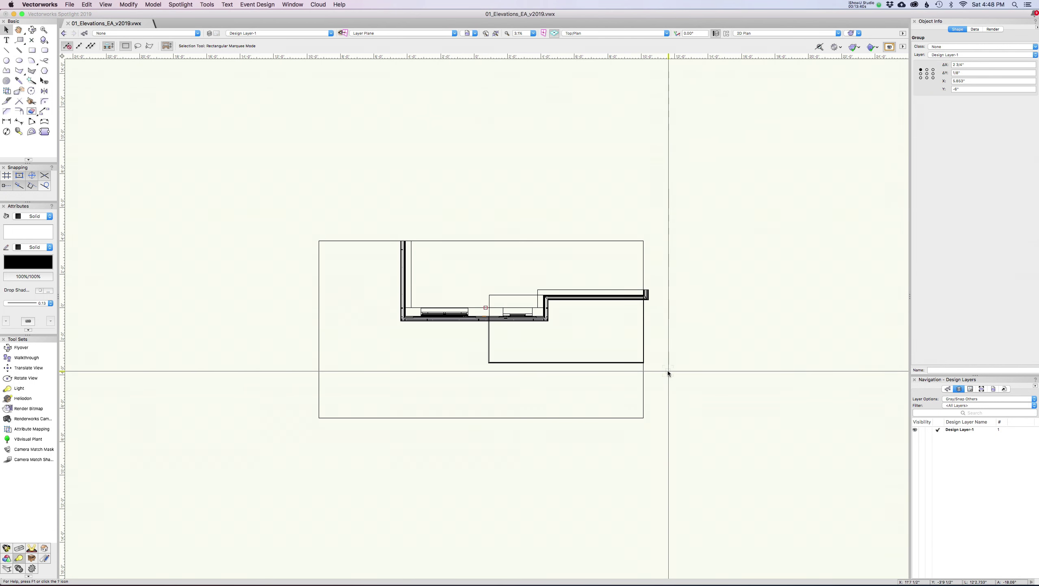
pyautogui.press('F5')
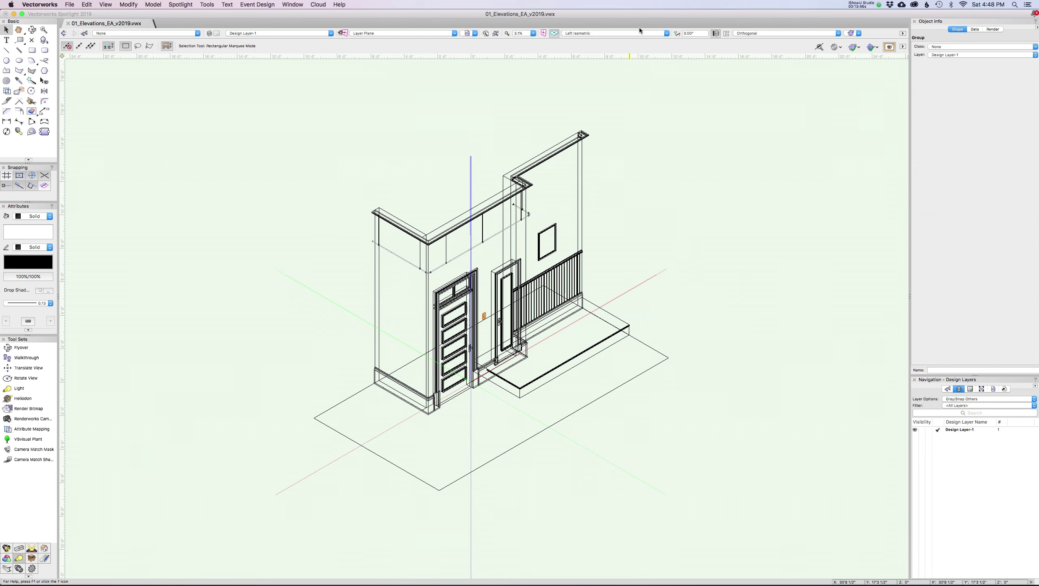
pyautogui.press('F5')
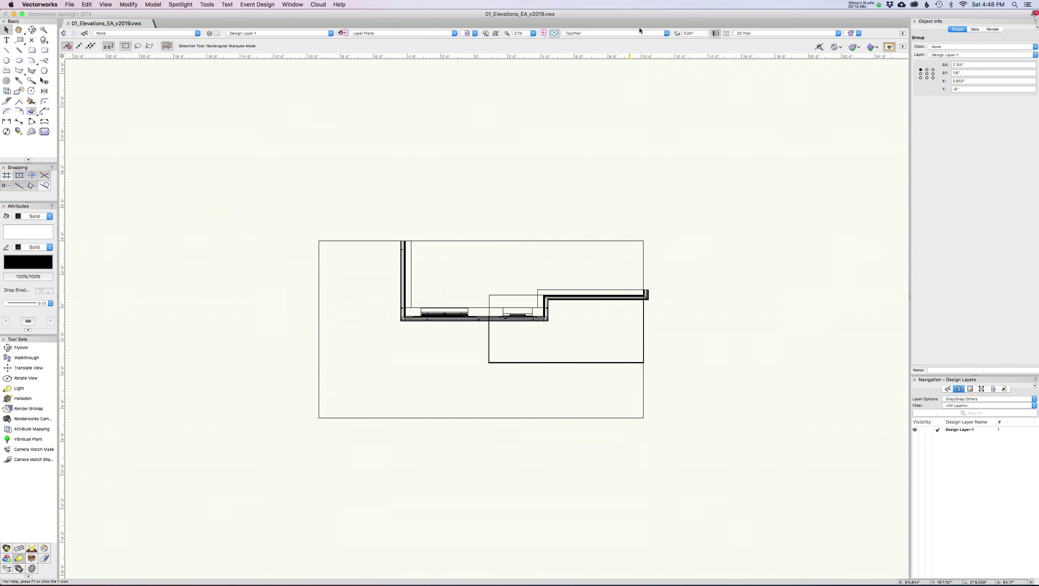
pyautogui.hotkey('shift', 'c')
pyautogui.moveTo(427, 385)
pyautogui.mouseDown()
pyautogui.moveTo(543, 234)
pyautogui.moveTo(540, 259)
pyautogui.mouseUp()
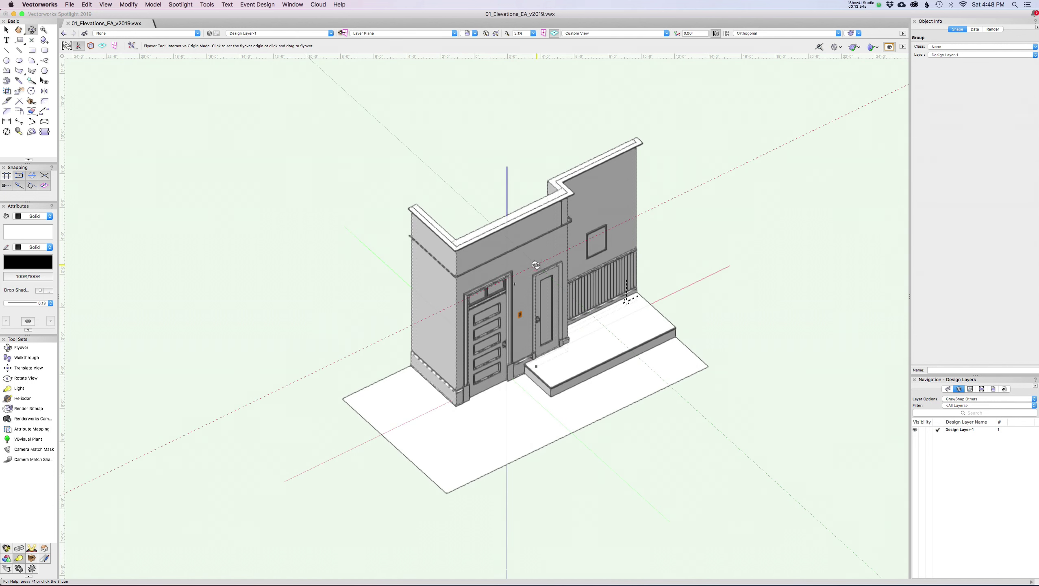
# - Reopen Preferences with Cmd+comma, set OpenGL render mode and Normal Perspective projection, and confirm
pyautogui.press('super+comma')
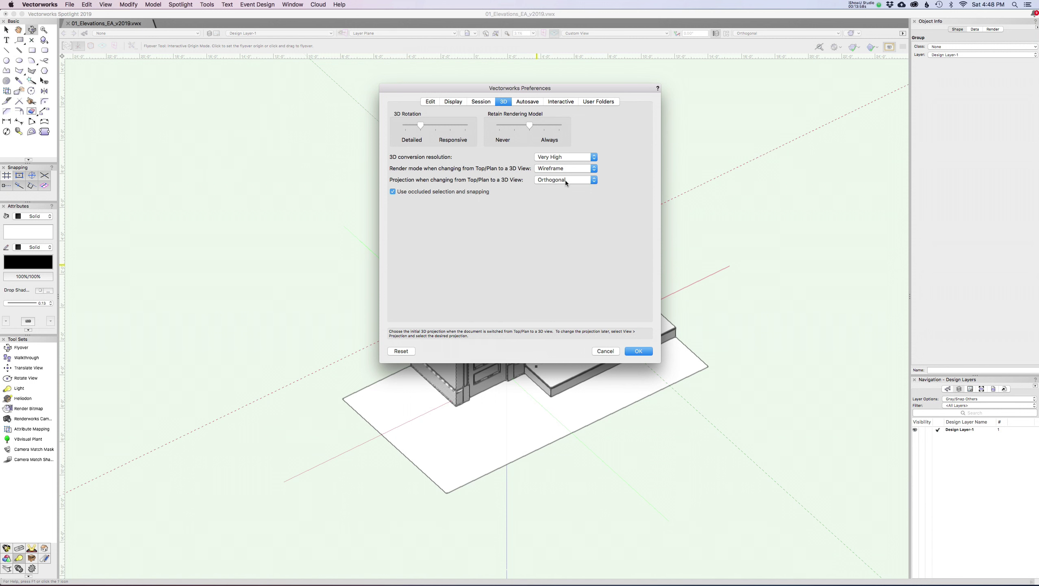
pyautogui.click(566, 168)
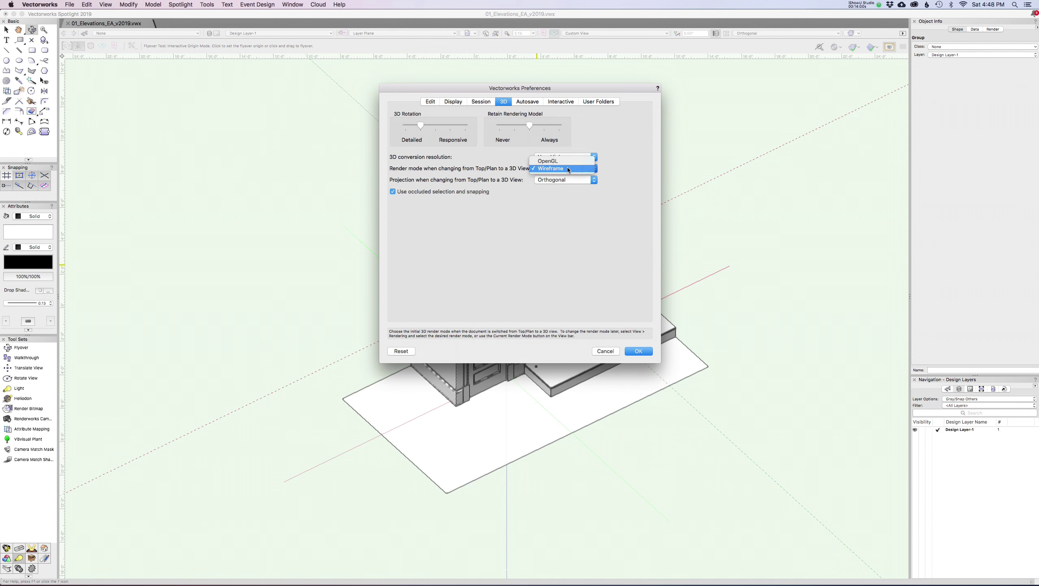
pyautogui.click(568, 161)
pyautogui.click(565, 180)
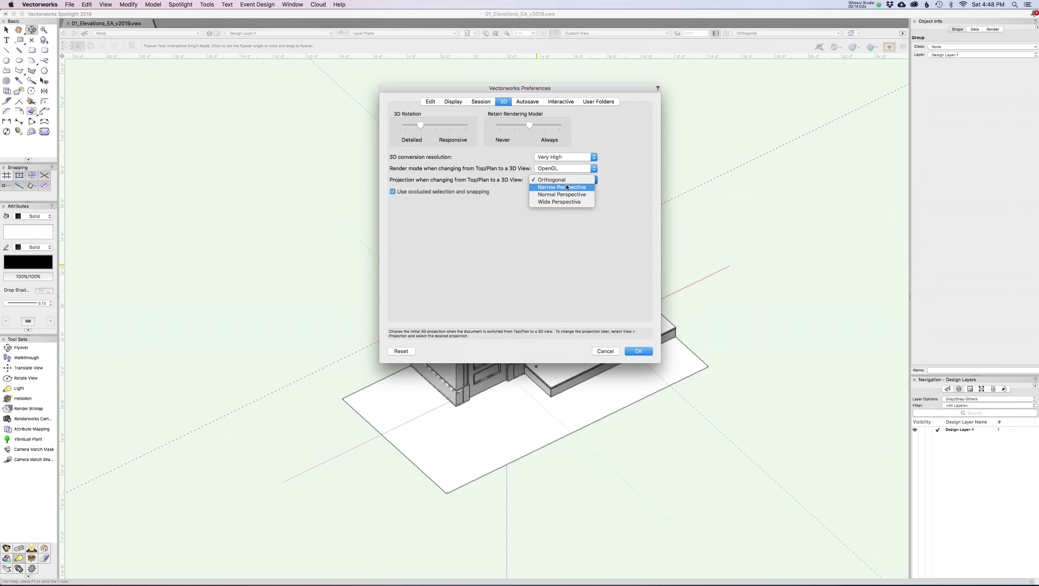
pyautogui.click(562, 189)
pyautogui.click(638, 351)
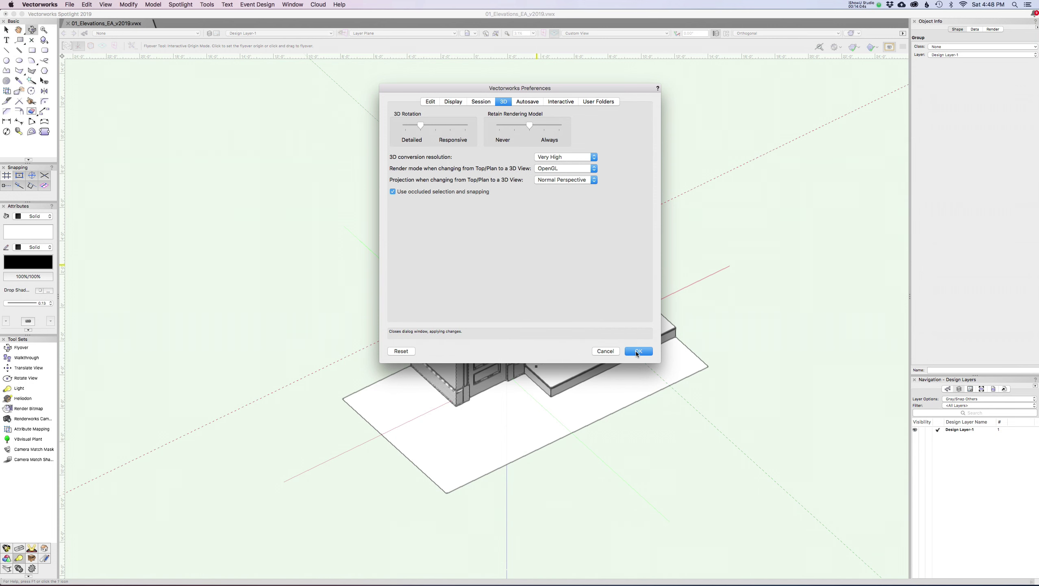
# - Preview the set in Left Isometric, Right Rear Isometric and Front views, ending back in Top/Plan
pyautogui.press('super+5')
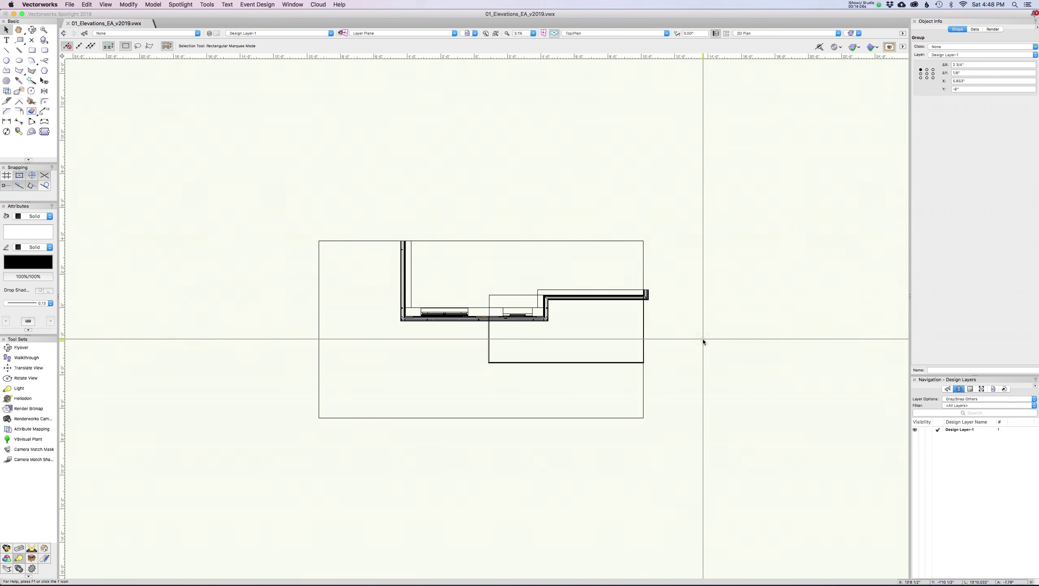
pyautogui.hotkey('shift', 'c')
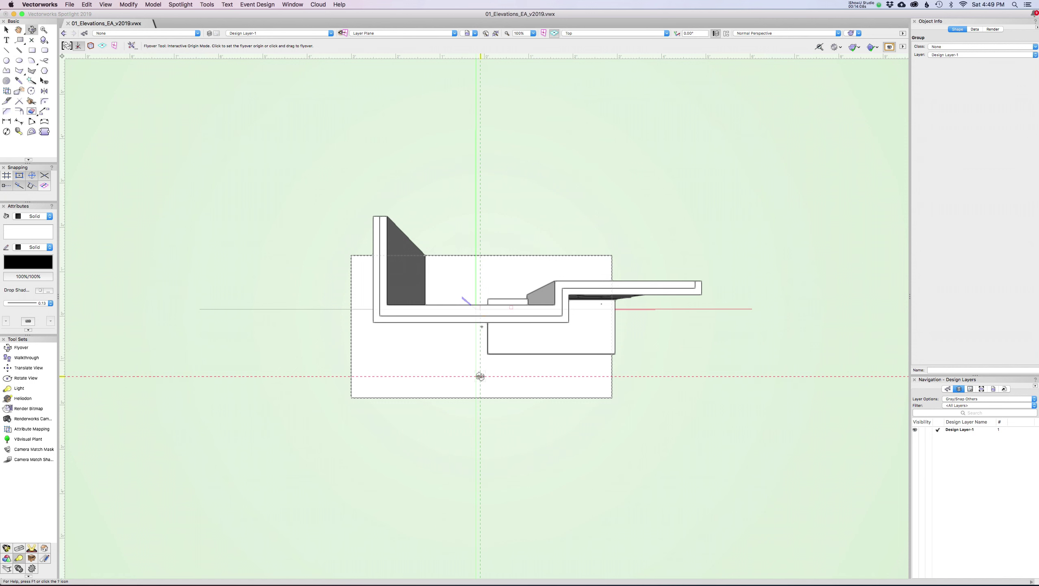
pyautogui.press('super+5')
pyautogui.press('super+1')
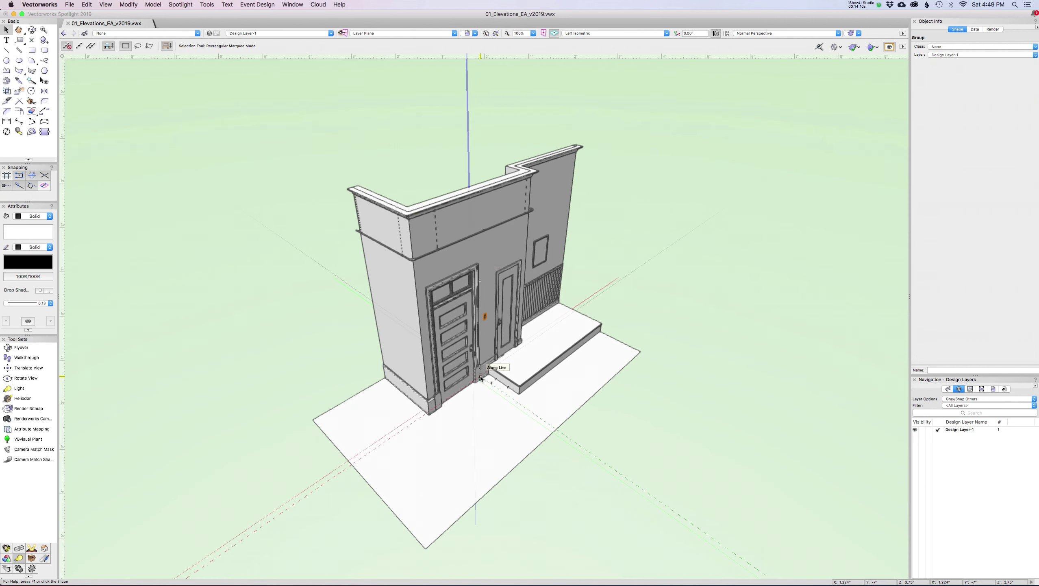
pyautogui.press('super+9')
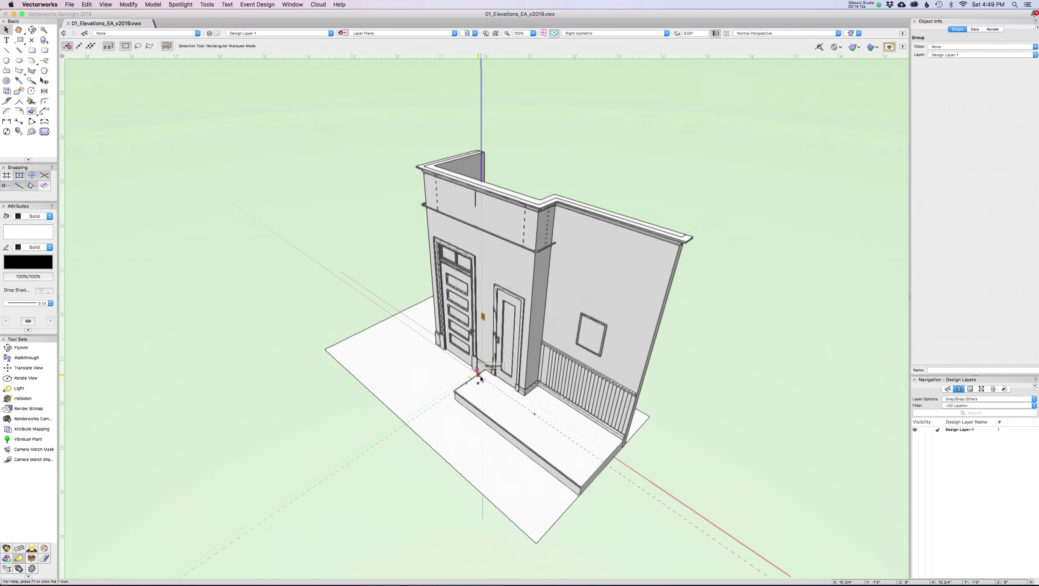
pyautogui.press('super+5')
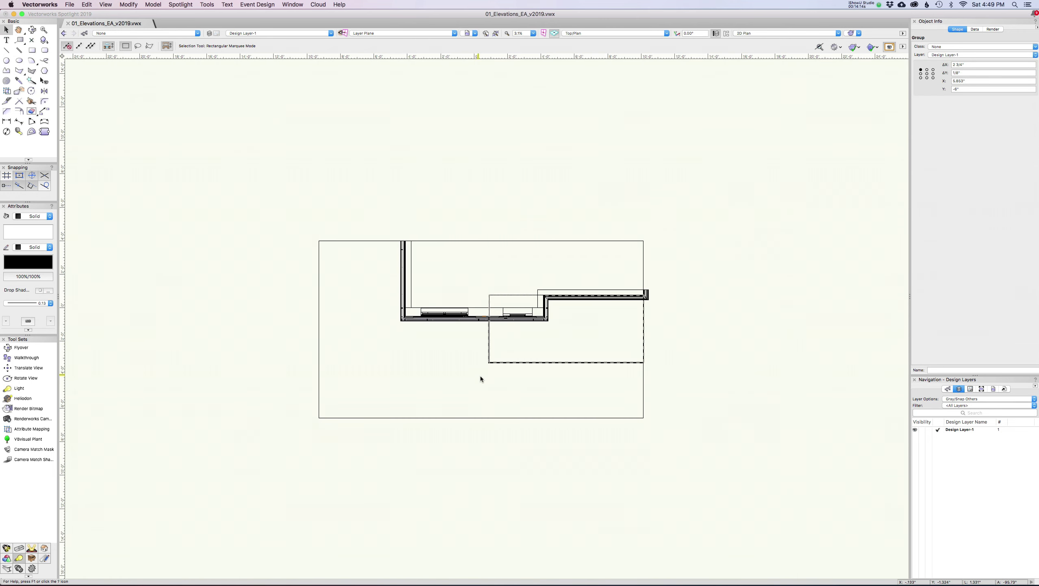
pyautogui.press('super+1')
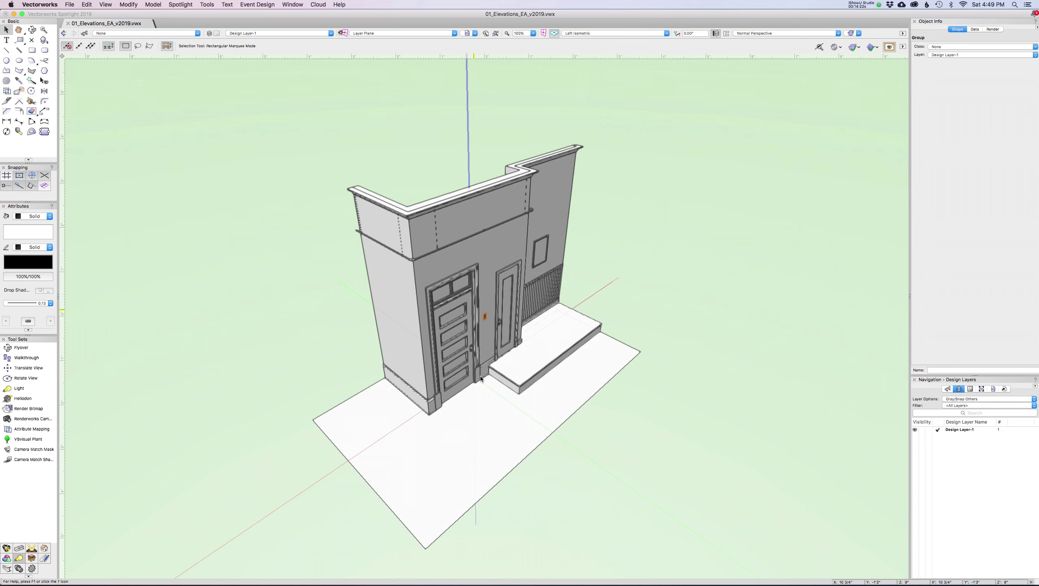
pyautogui.press('F5')
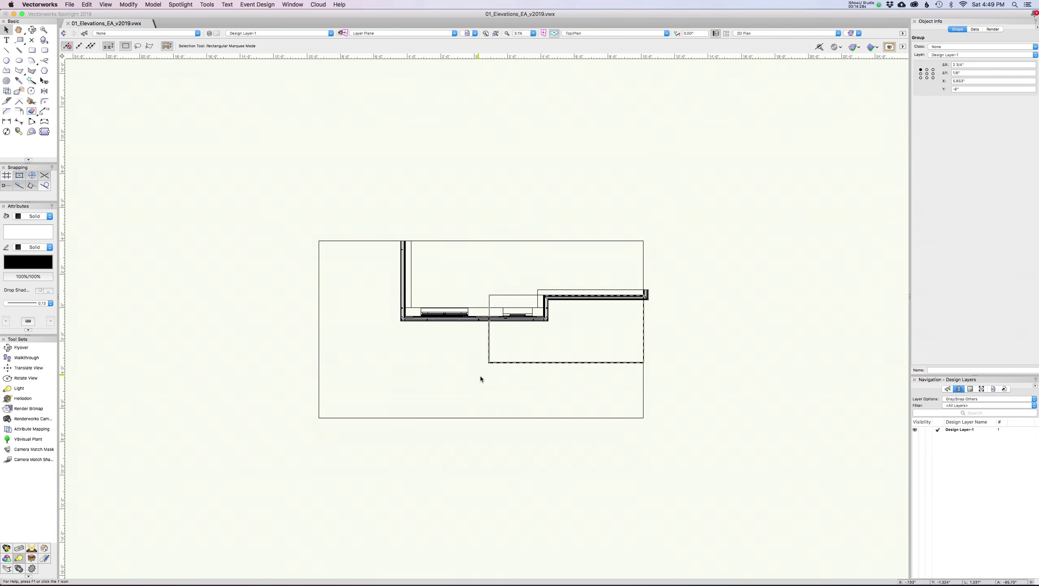
pyautogui.press('2')
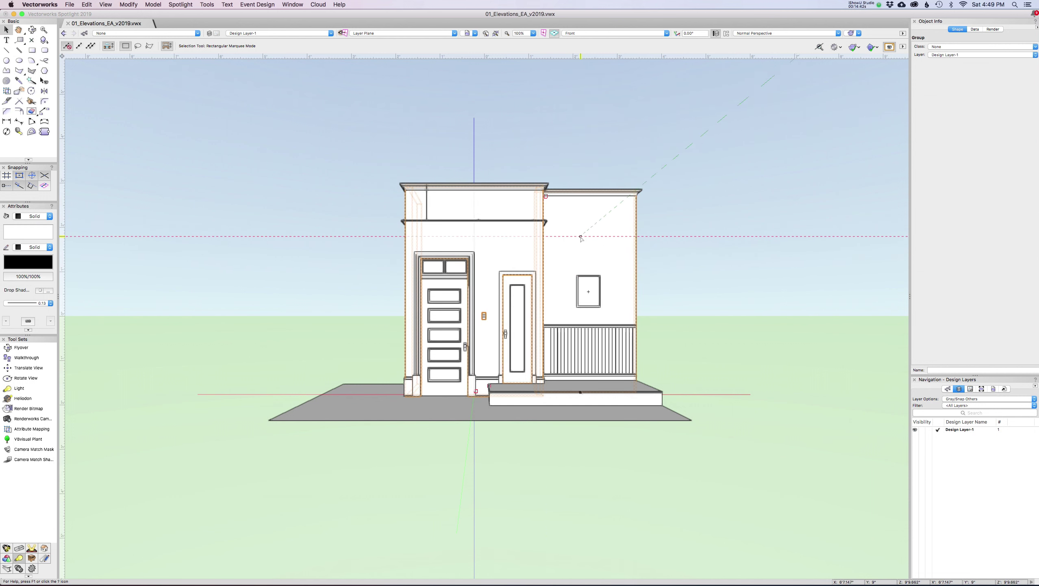
pyautogui.press('super+5')
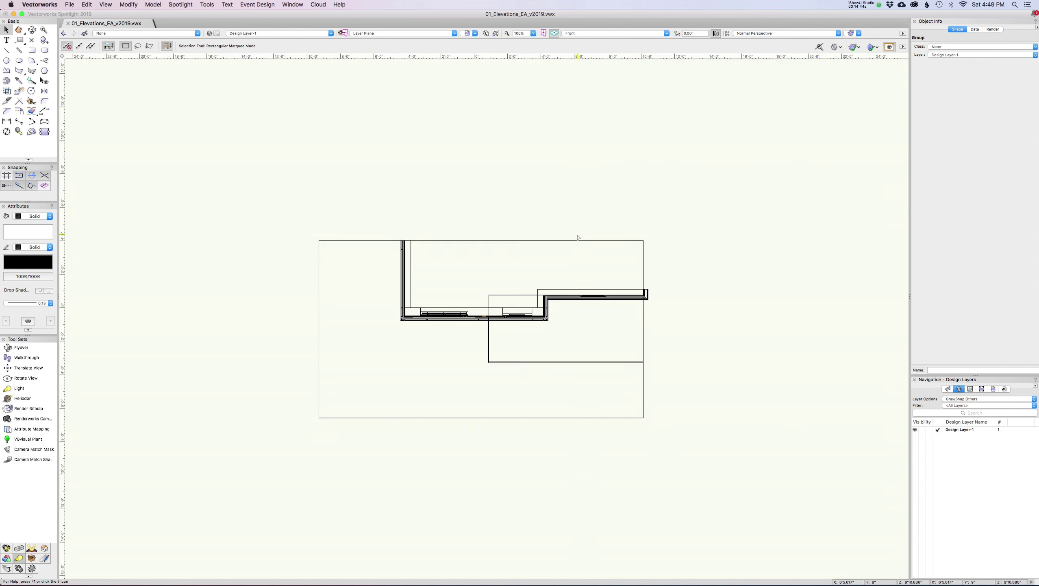
# - Set the 3D preferences to Wireframe render mode with Orthogonal projection and confirm with OK
pyautogui.press('super+comma')
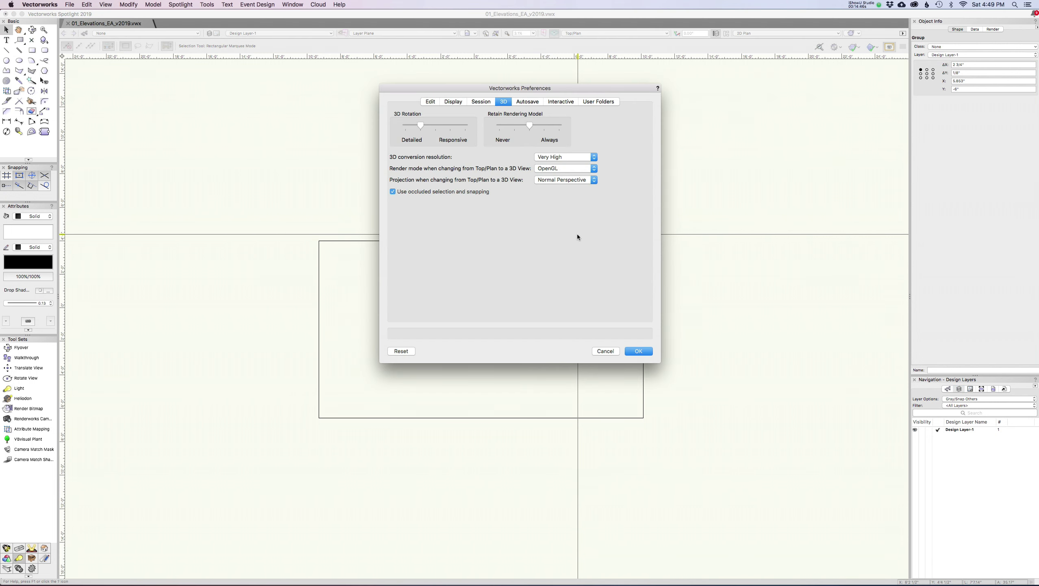
pyautogui.click(551, 170)
pyautogui.click(555, 176)
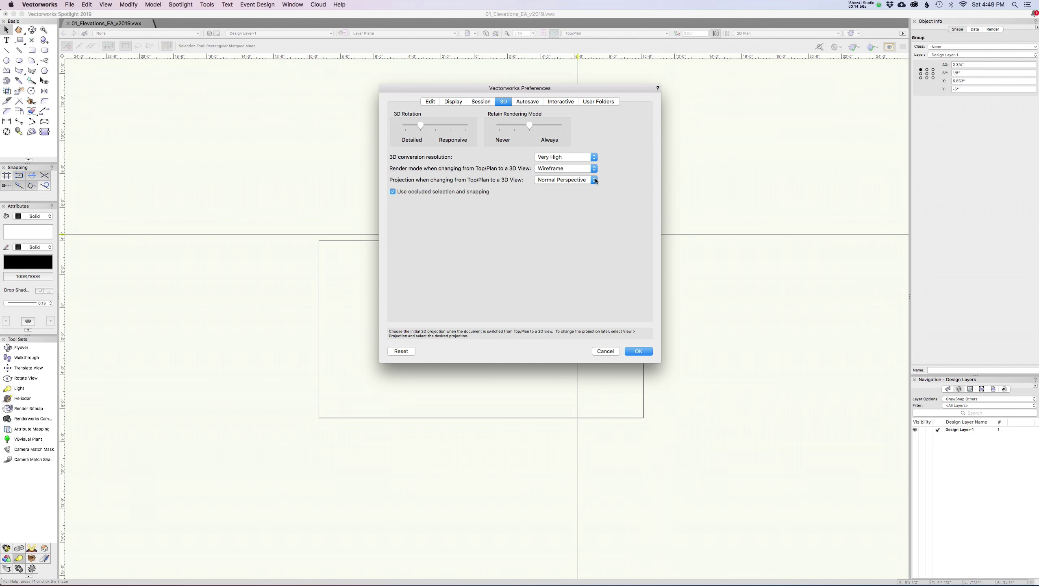
pyautogui.click(552, 179)
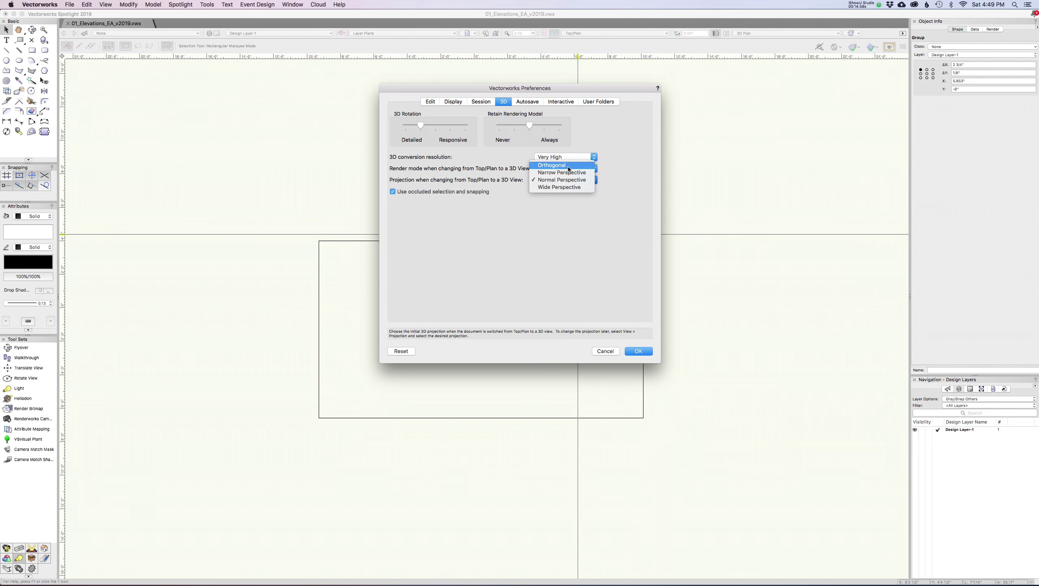
pyautogui.click(551, 169)
pyautogui.click(639, 351)
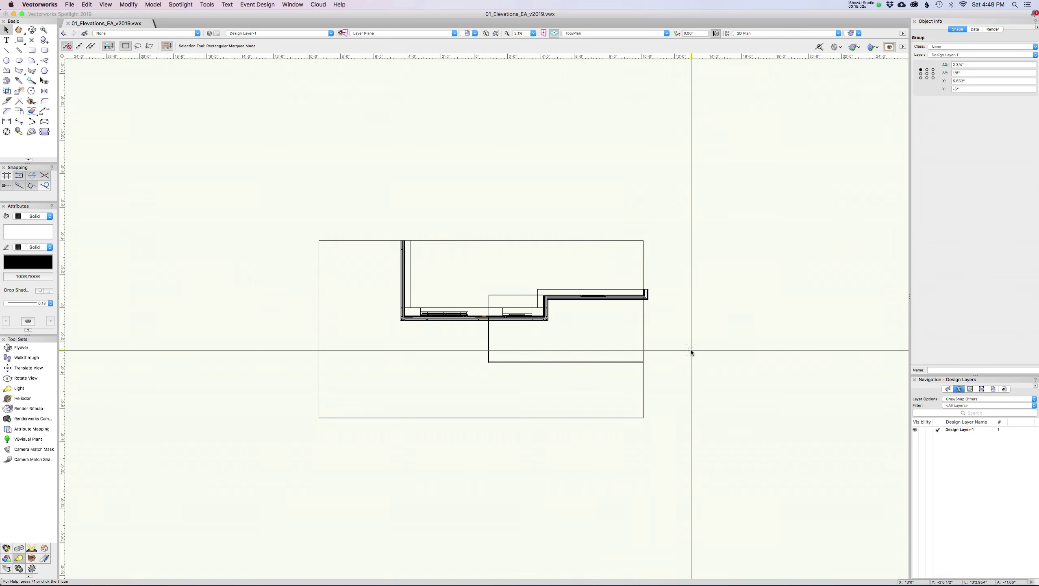
# - Cycle through Front, Right, Right Rear, Left Rear and Left Isometric views as orthogonal wireframes
pyautogui.press('KP_1')
pyautogui.press('KP_3')
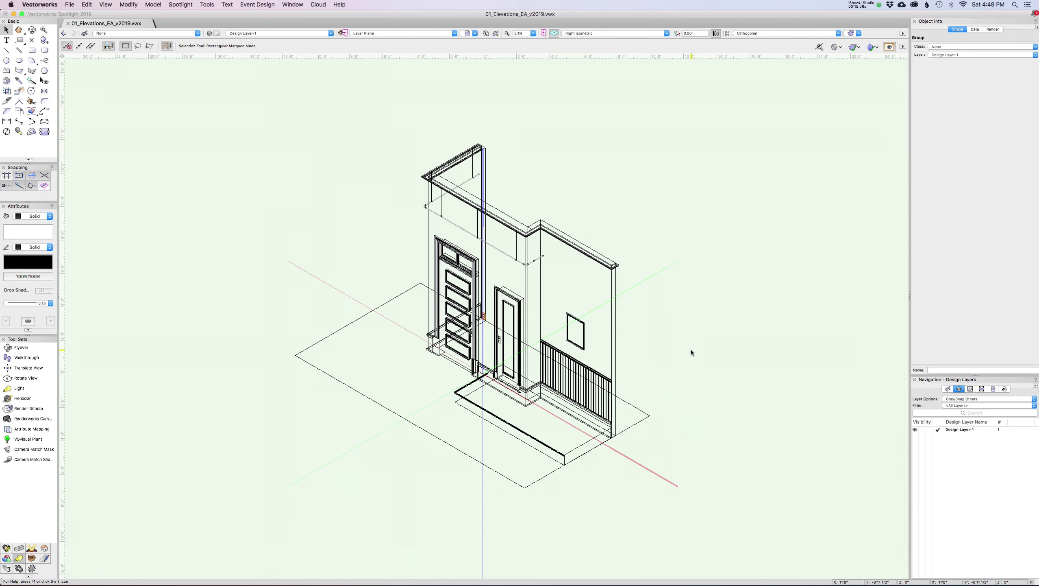
pyautogui.press('KP_9')
pyautogui.press('KP_7')
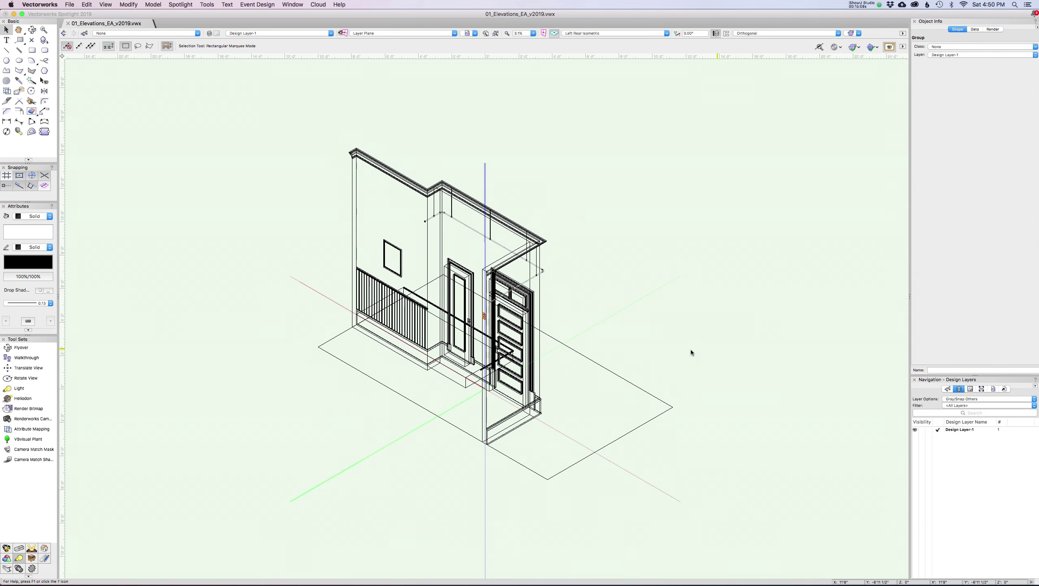
pyautogui.press('KP_1')
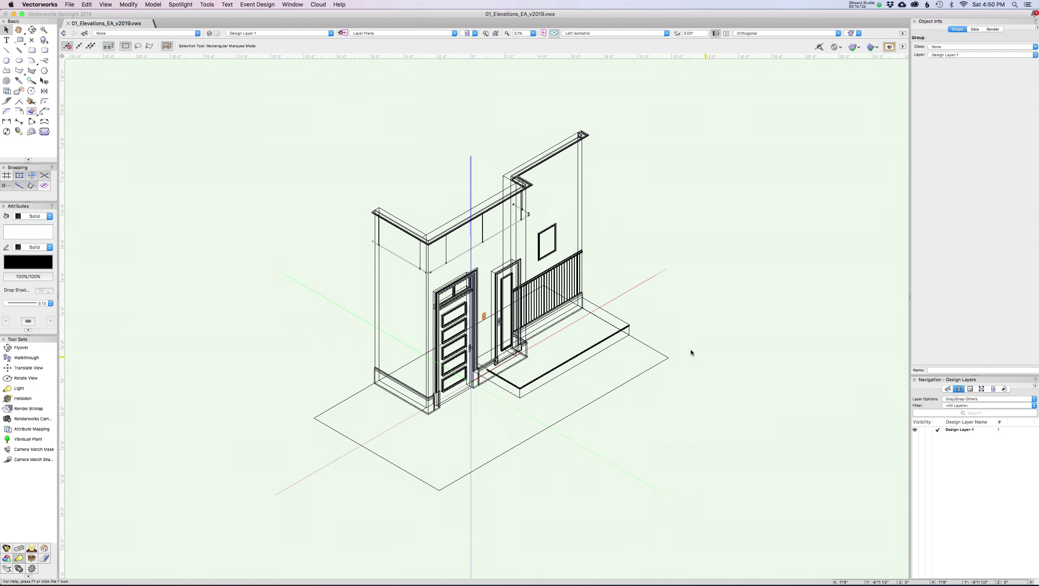
# - Check Front, Left and Right elevations with hidden lines, then return to Top/Plan and reopen Preferences
pyautogui.press('KP_2')
pyautogui.press('KP_4')
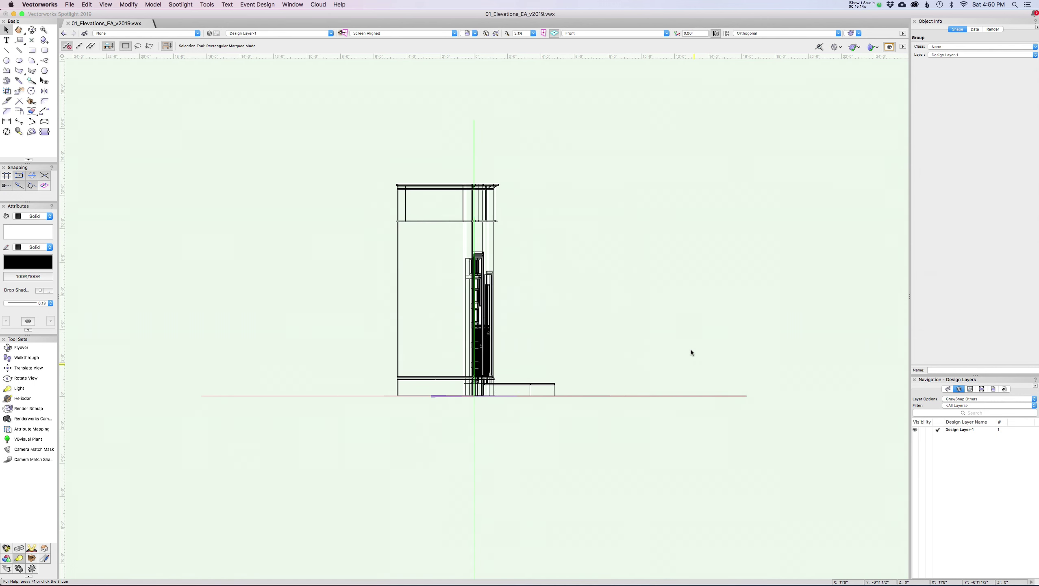
pyautogui.press('KP_6')
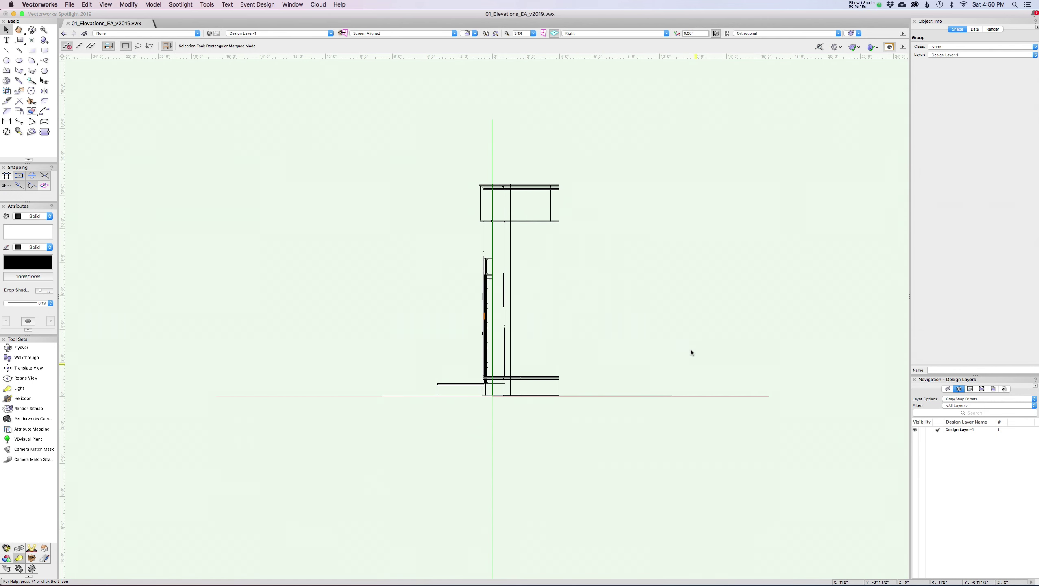
pyautogui.press('super+shift+g')
pyautogui.press('F5')
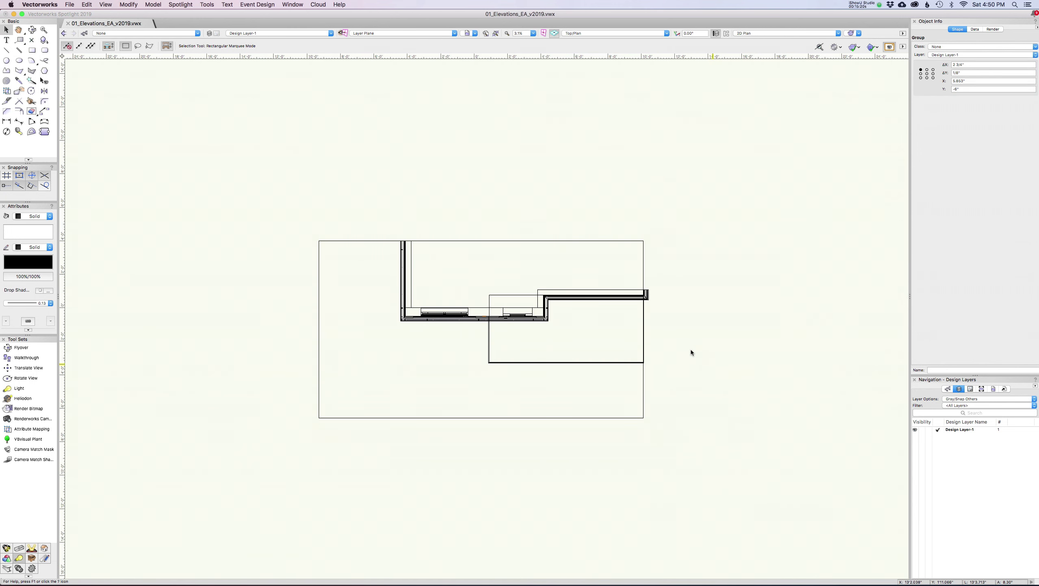
pyautogui.press('super+comma')
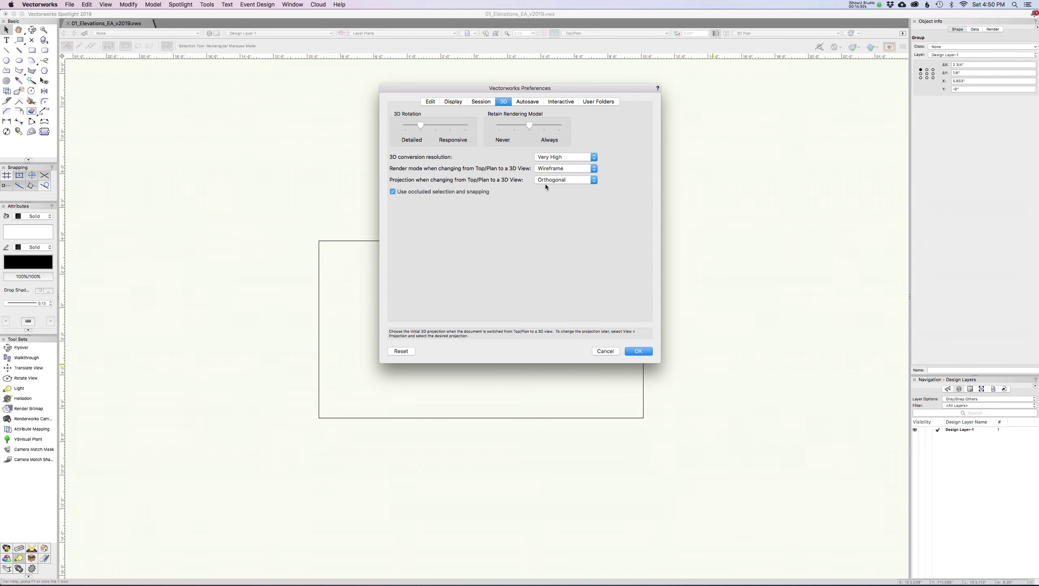
# - Cancel the preferences and orbit the plan with Flyover into a shaded 3D view of the set walls
pyautogui.click(606, 349)
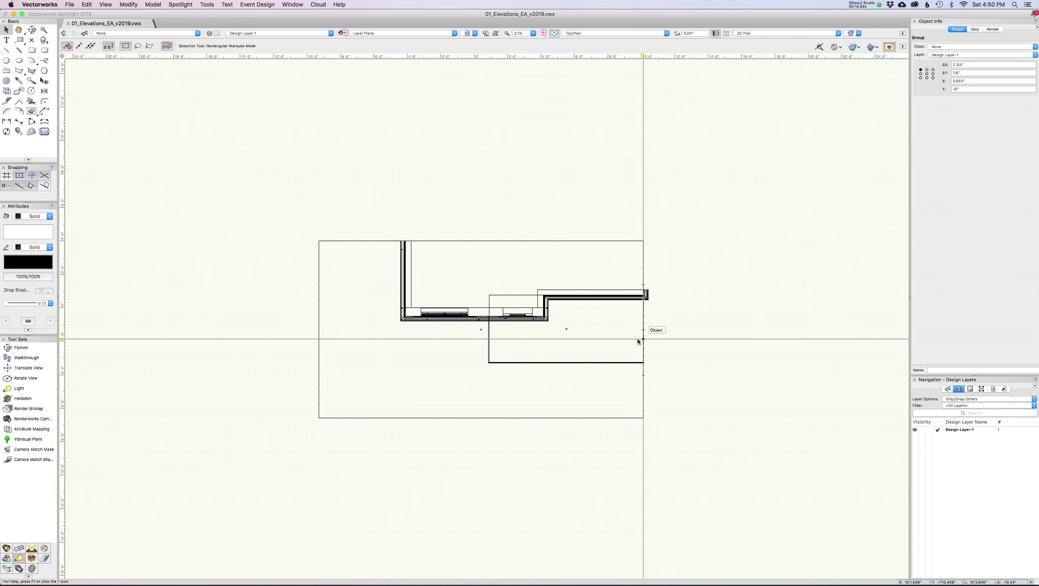
pyautogui.hotkey('shift', 'c')
pyautogui.moveTo(448, 404)
pyautogui.mouseDown()
pyautogui.moveTo(509, 328)
pyautogui.moveTo(630, 221)
pyautogui.mouseUp()
pyautogui.click(864, 5)
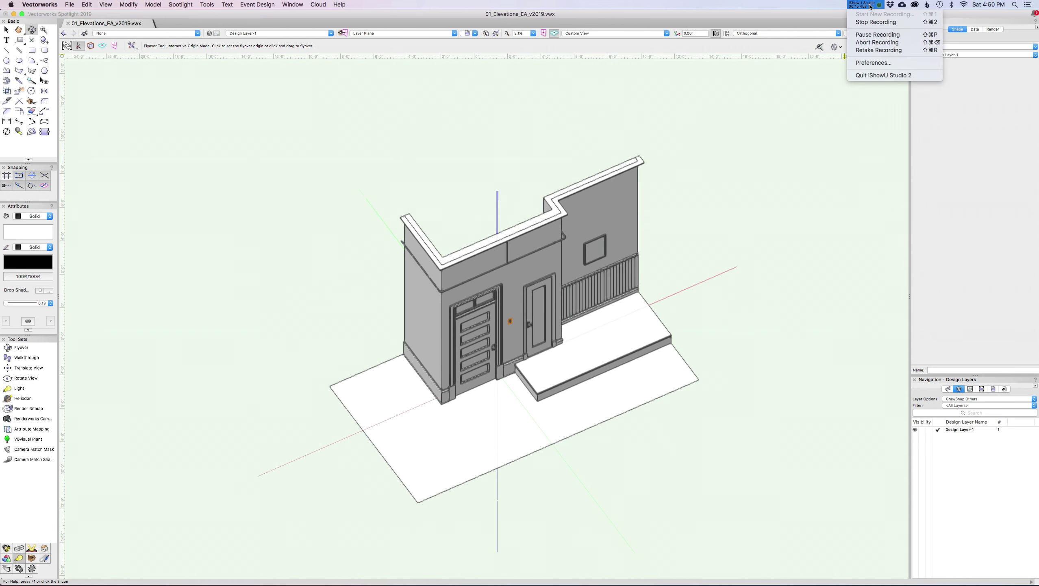